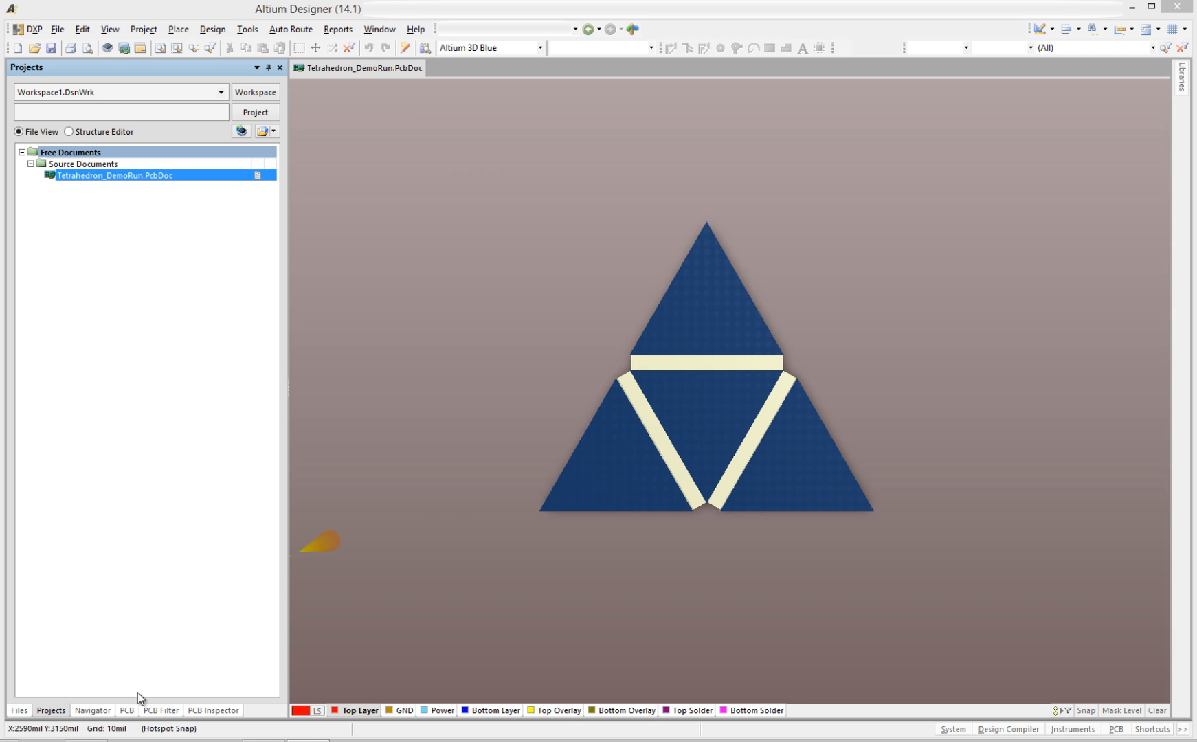
Examine the tetrahedron board by folding it fully in 3D, orbiting it, and switching to the 2D layout.
click(129, 711)
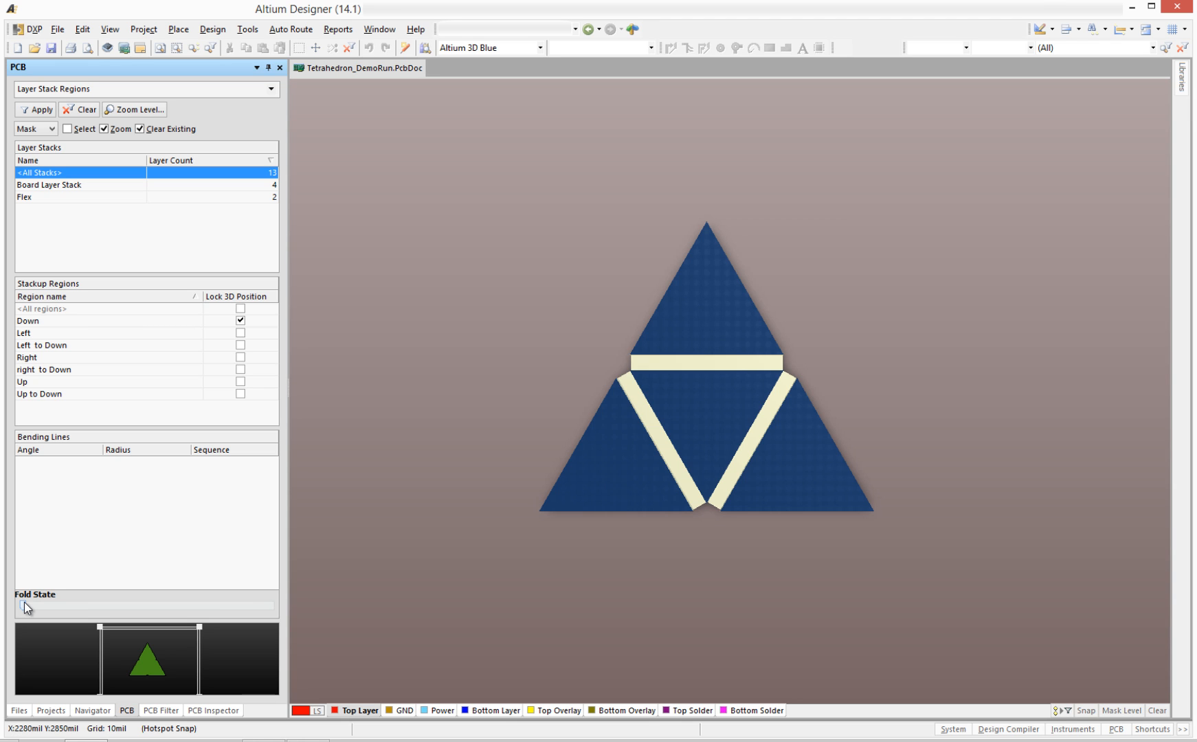
drag(24, 604, 281, 608)
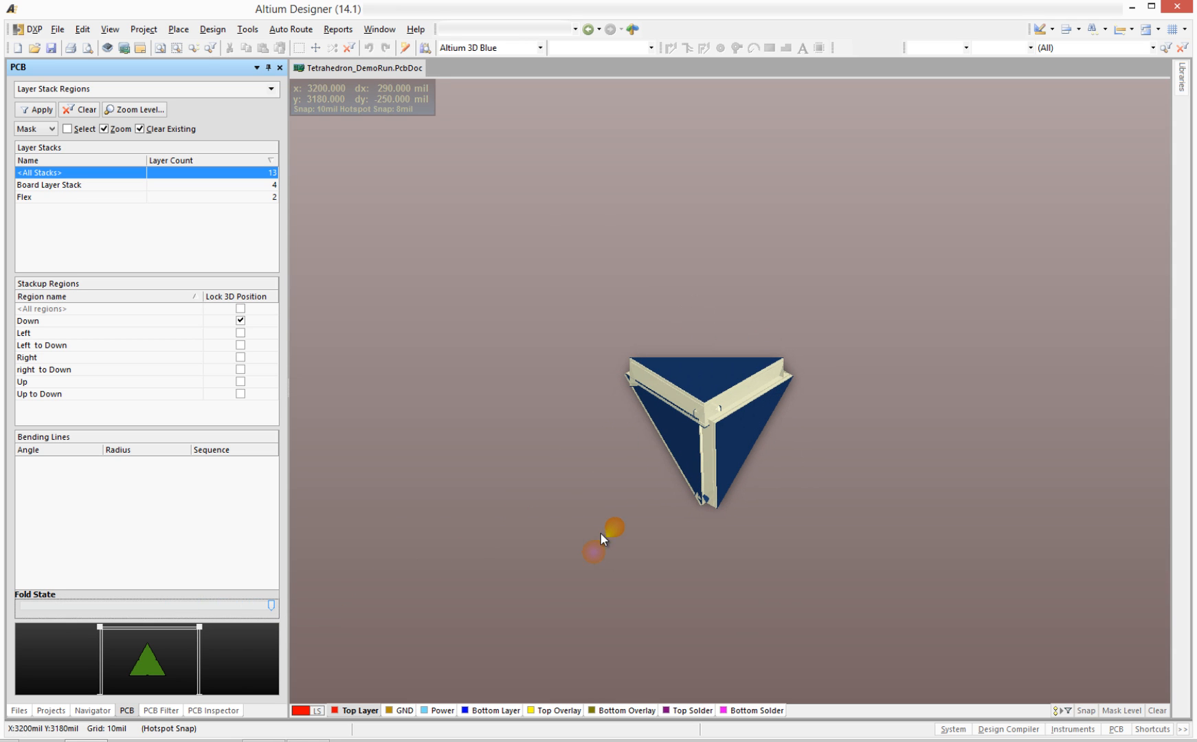
shift+right_drag(600, 521, 646, 281)
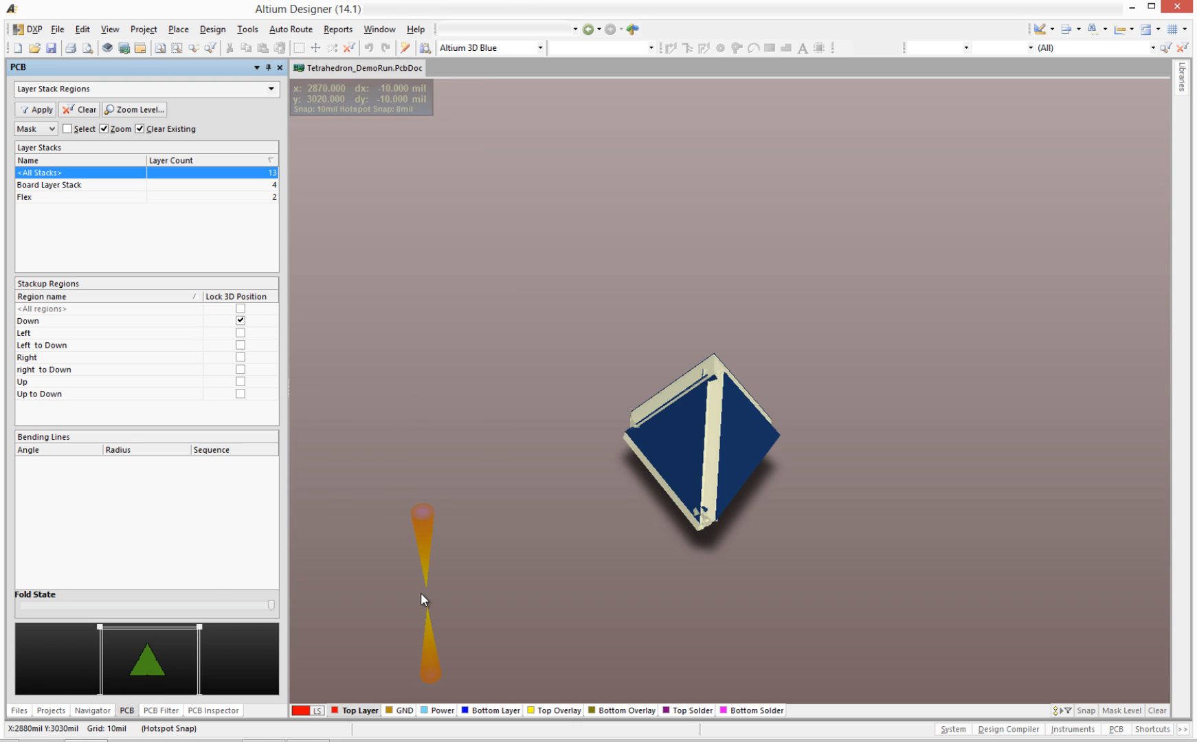
key(2)
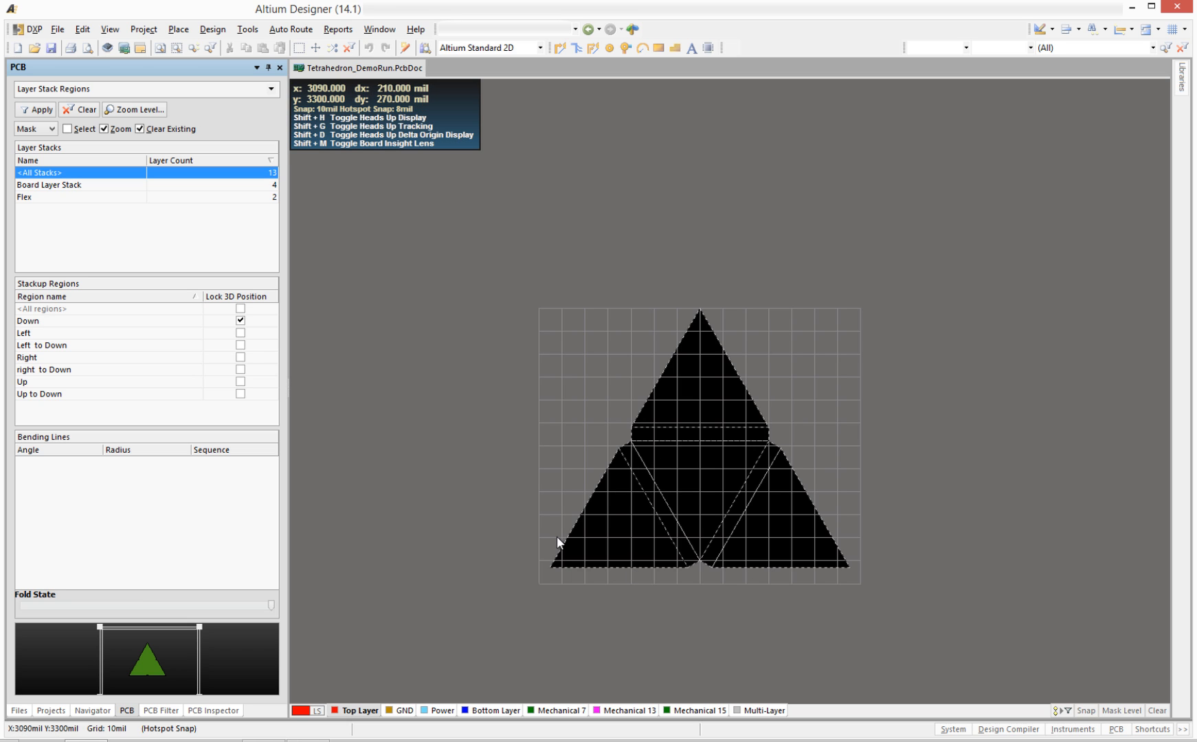
Create a new blank PCB document alongside the tetrahedron board.
click(53, 710)
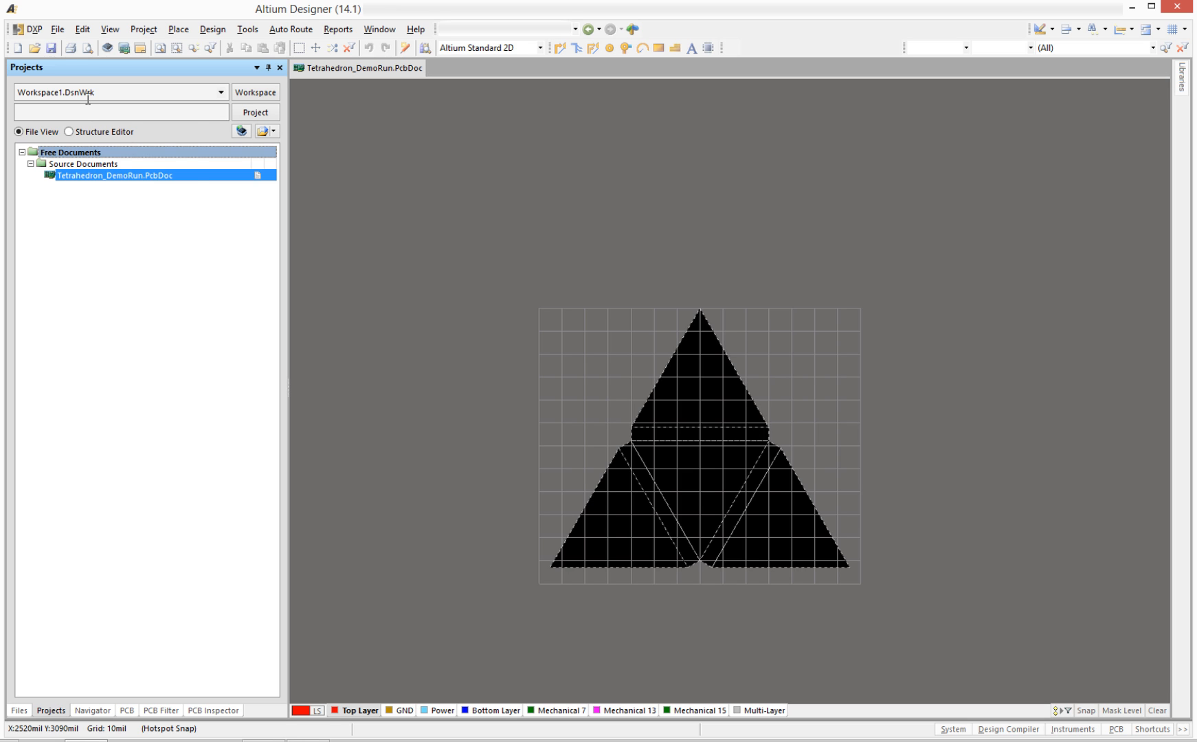
click(58, 29)
mouse_move(81, 46)
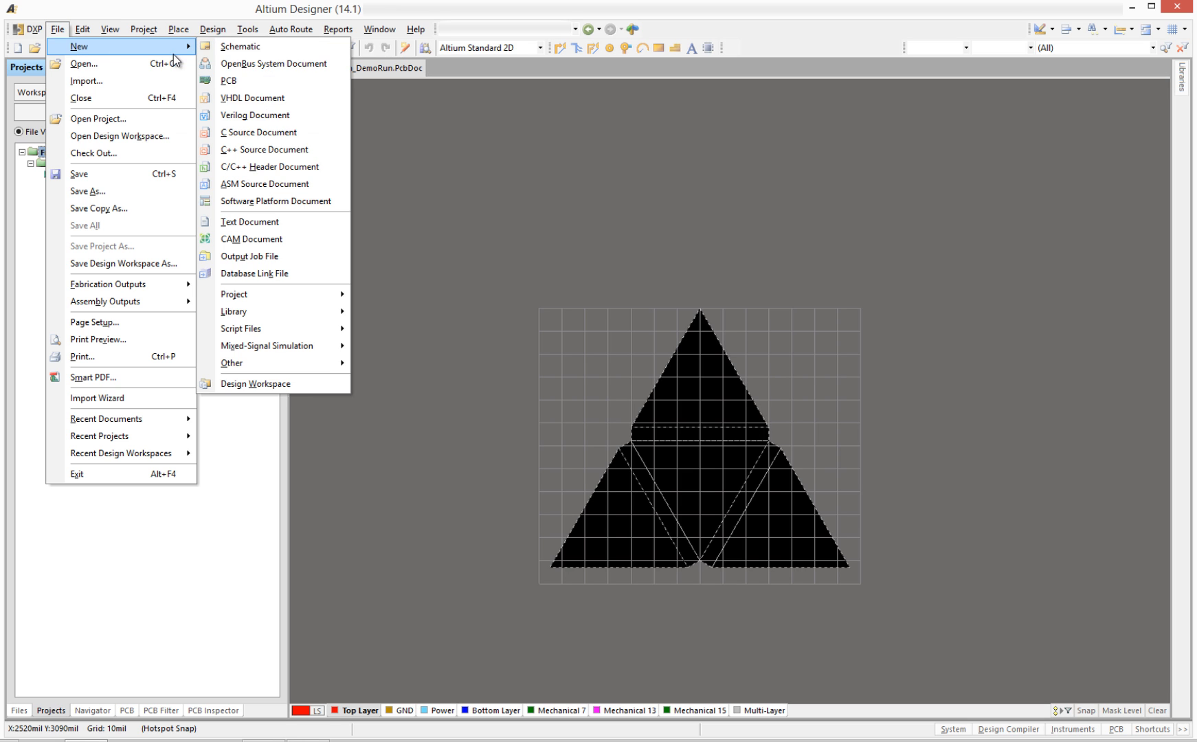
click(238, 81)
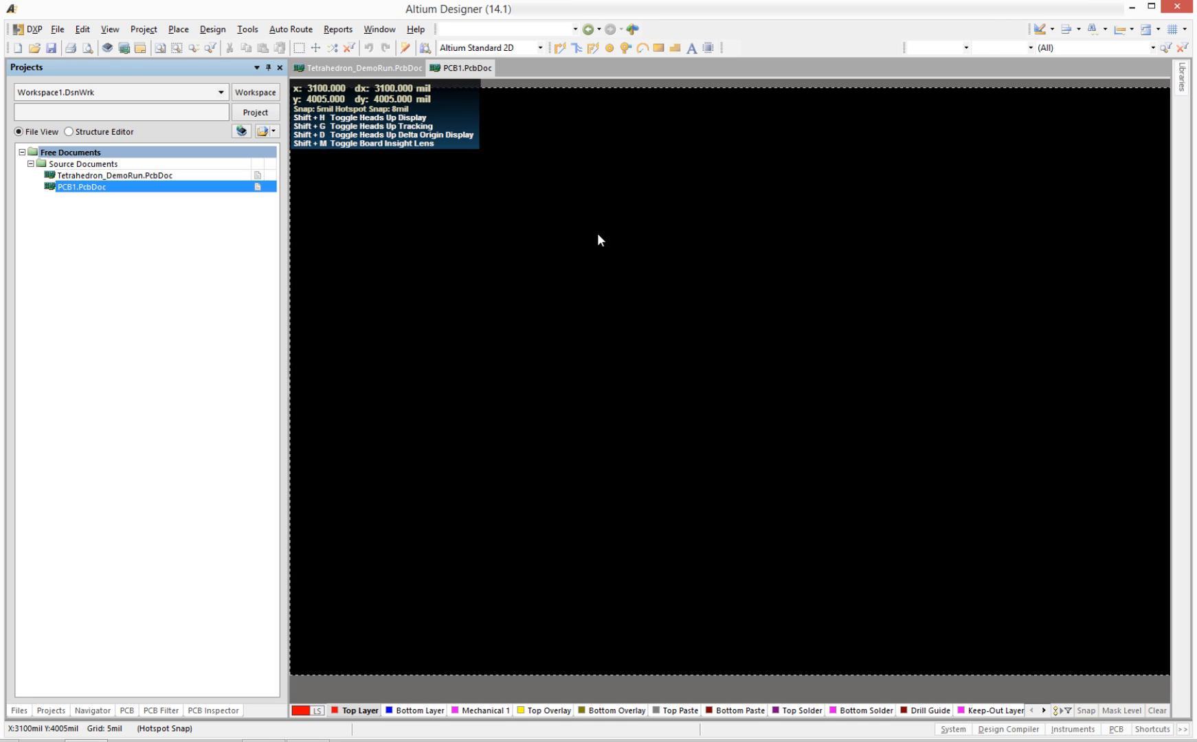
Open the new board's Layer Stack Manager with its advanced stack layout, and look at the AD14 Examples folder.
click(211, 28)
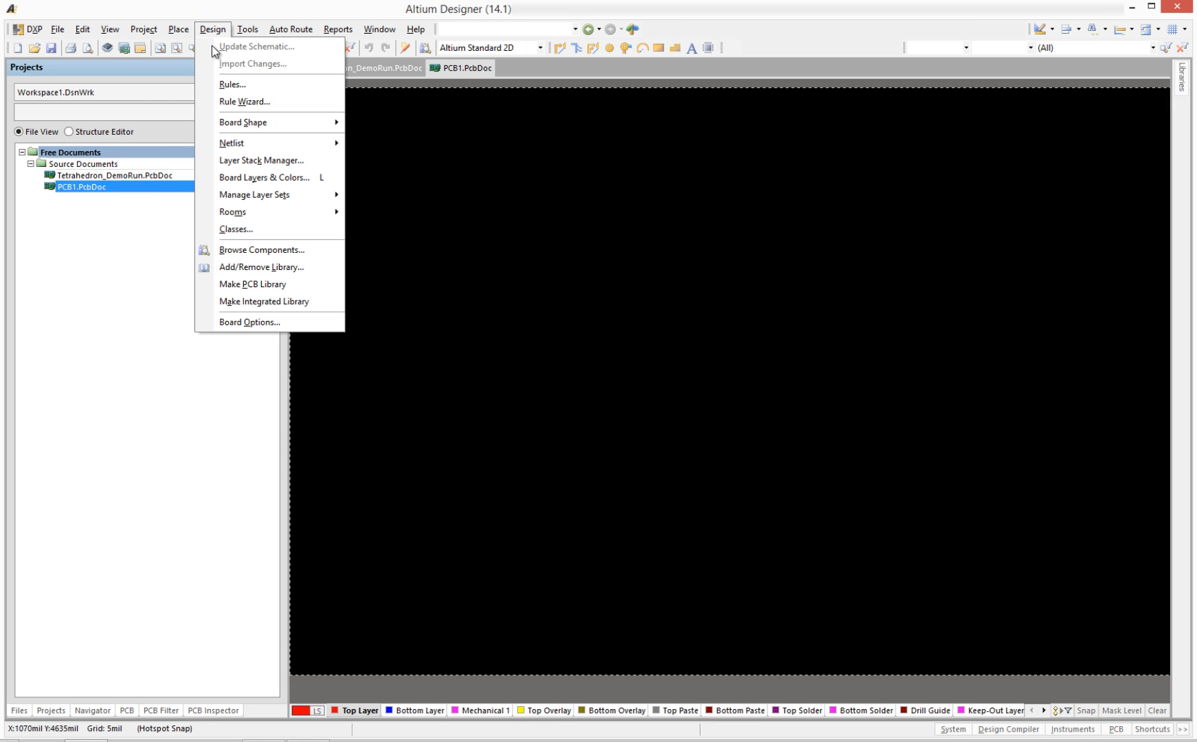
click(238, 161)
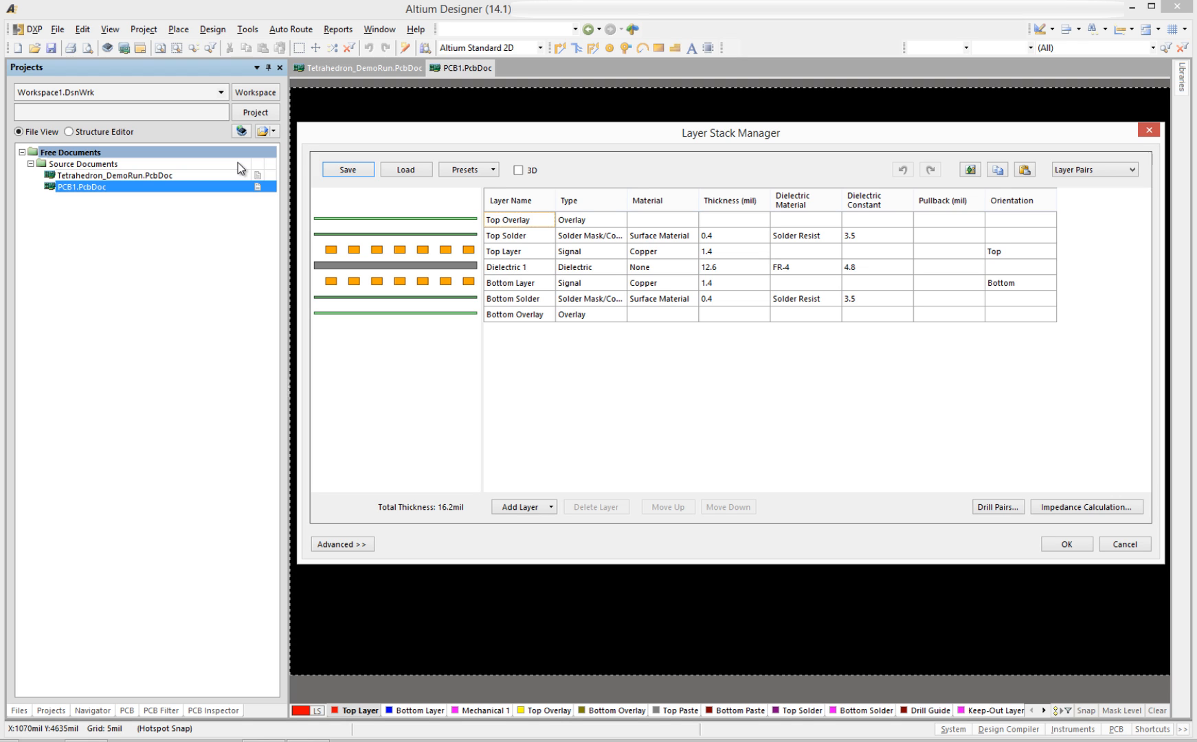
click(349, 544)
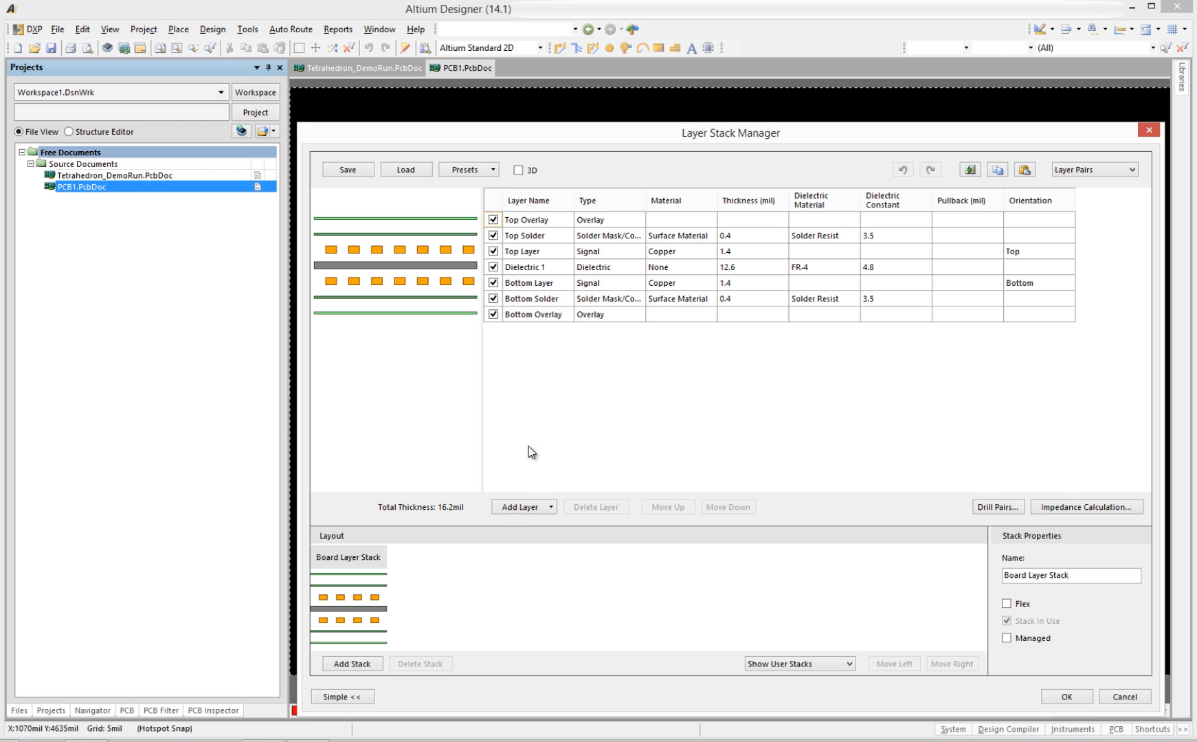
drag(543, 740, 337, 235)
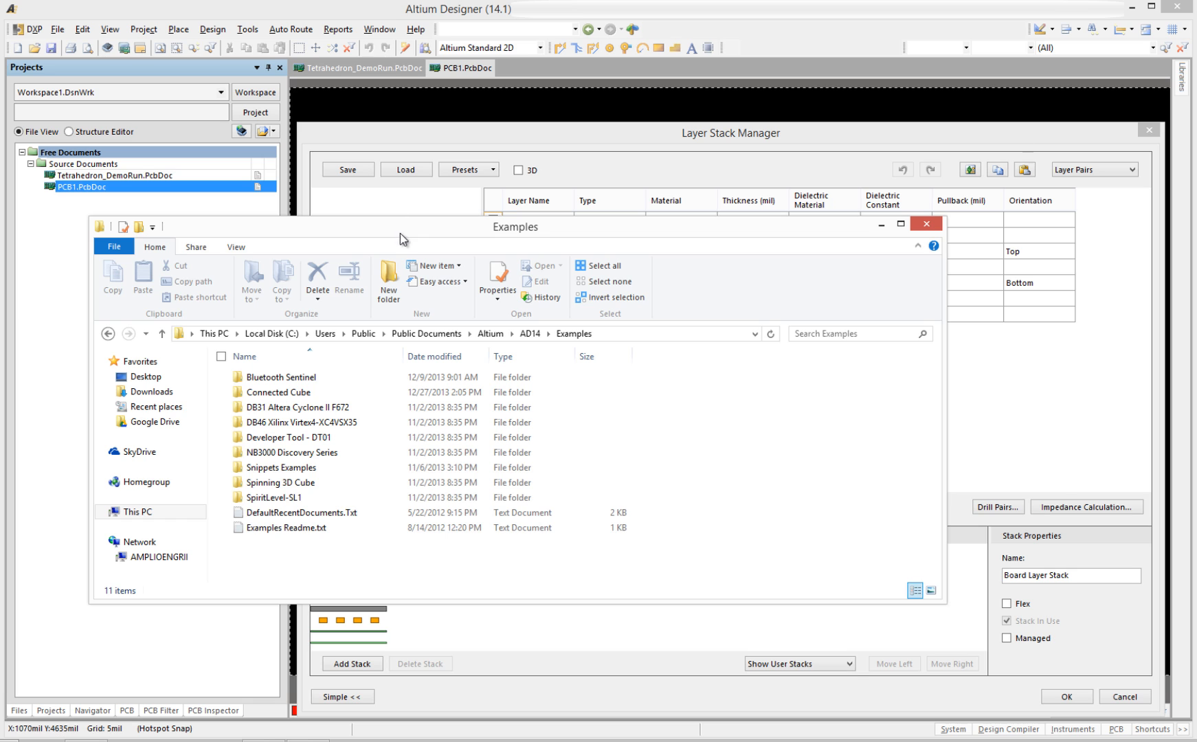
drag(402, 227, 395, 741)
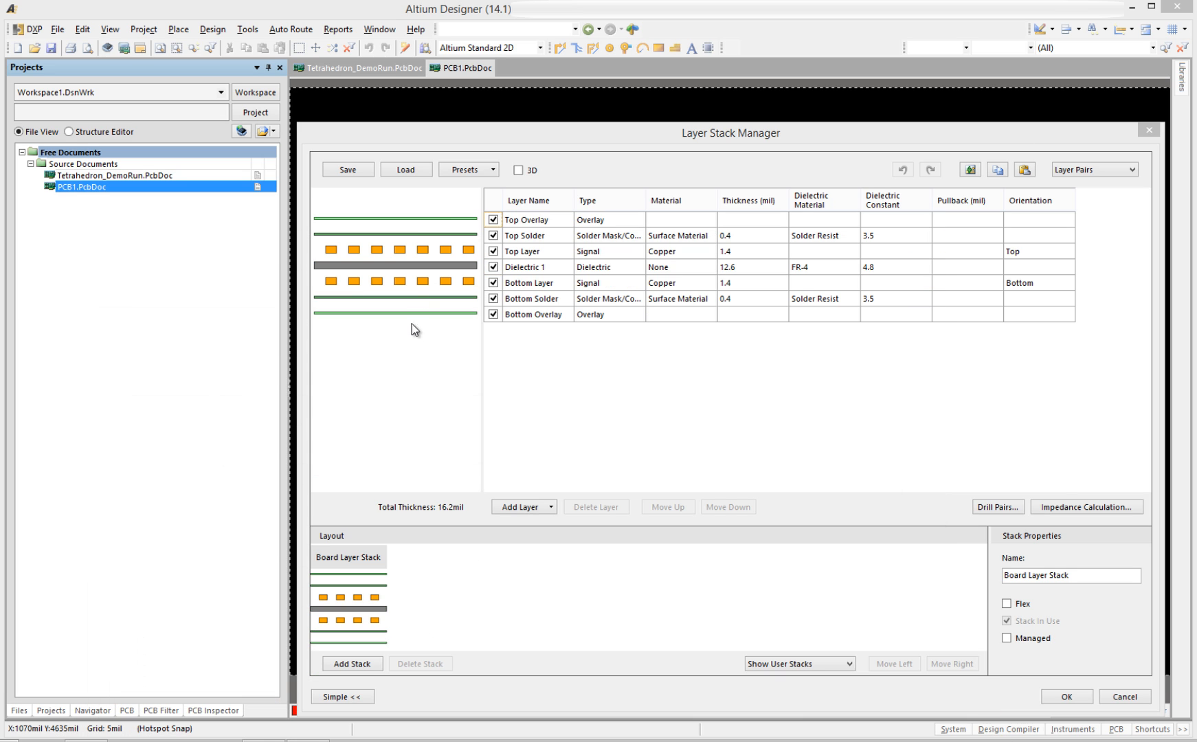
Load the Connected_Cube.stackup file from the FlexRigid folder and apply it as the board's layer stack.
click(407, 169)
click(407, 169)
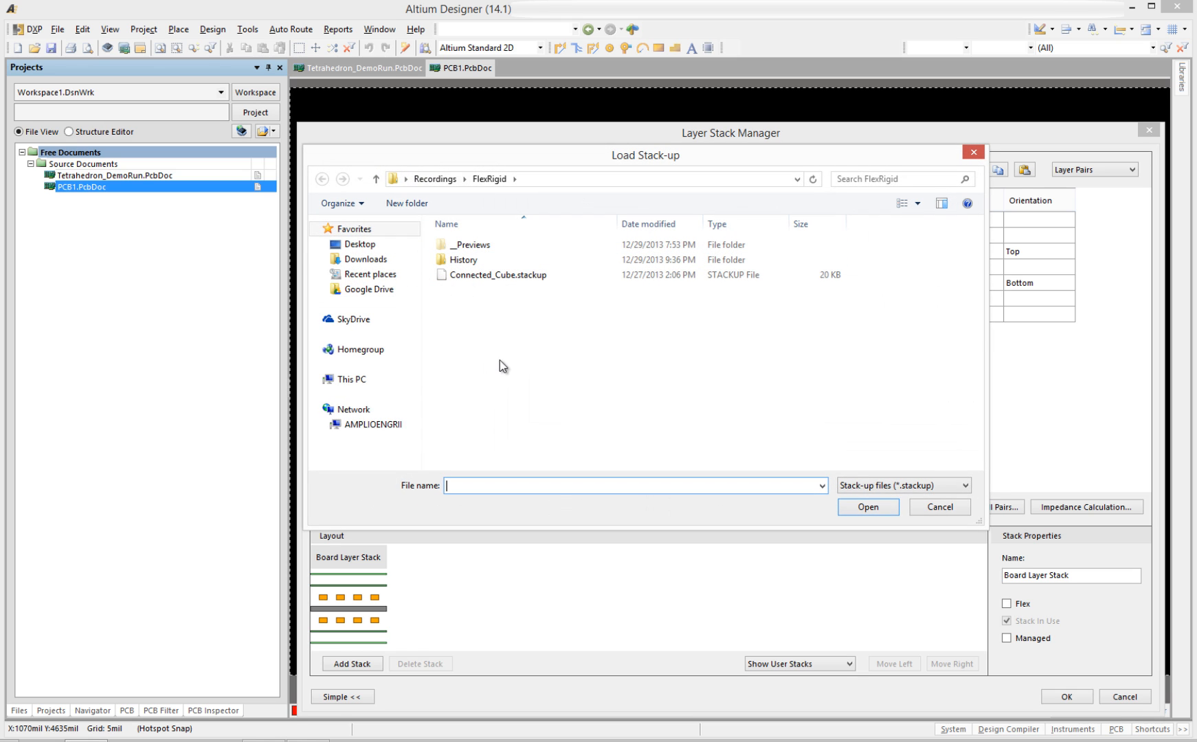
click(477, 276)
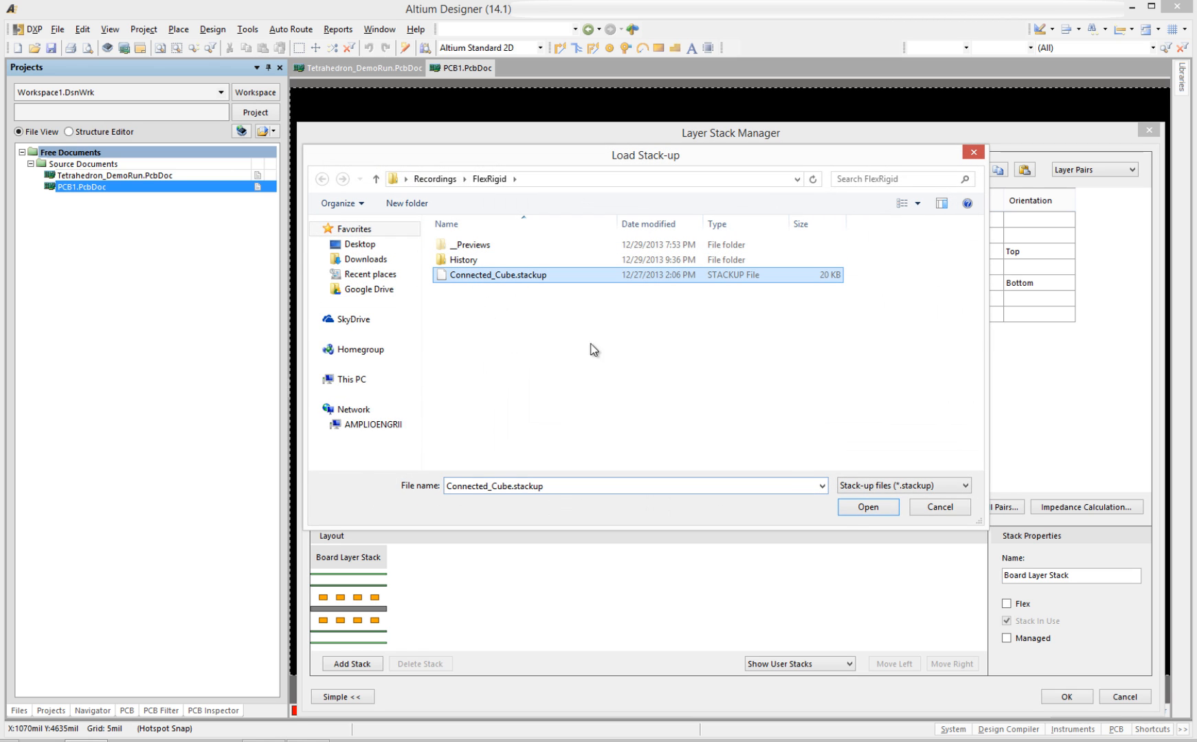
click(867, 508)
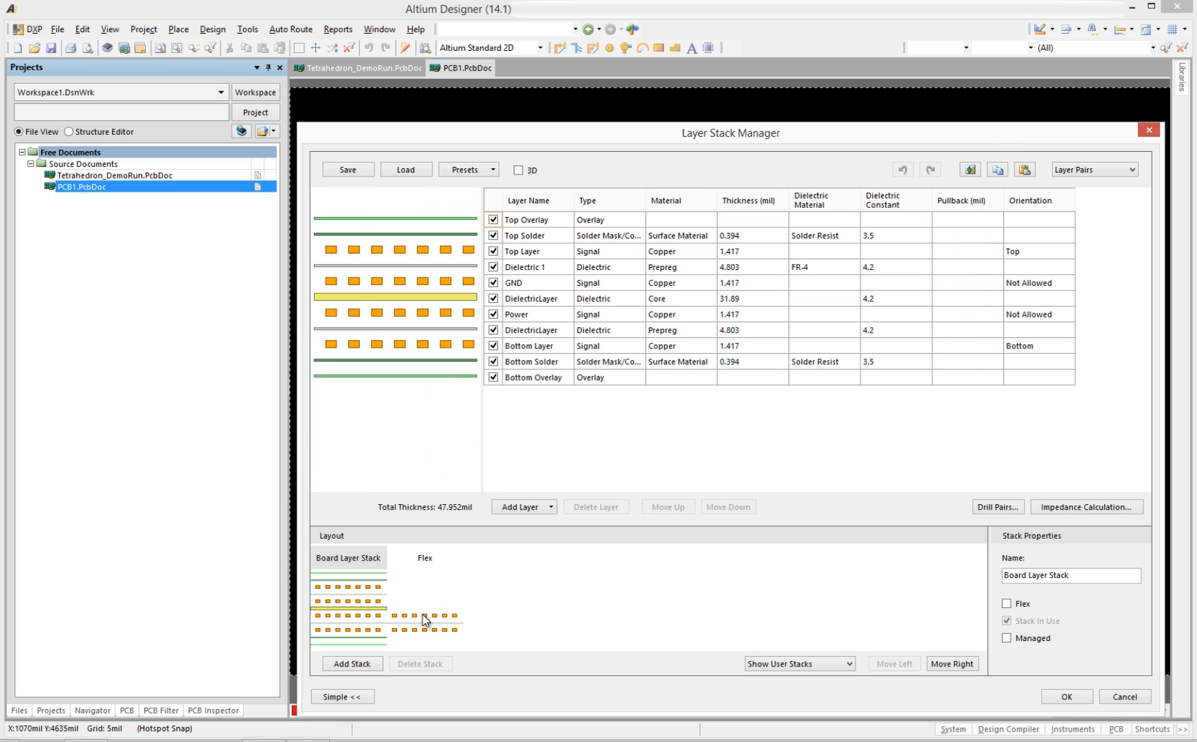
click(1066, 702)
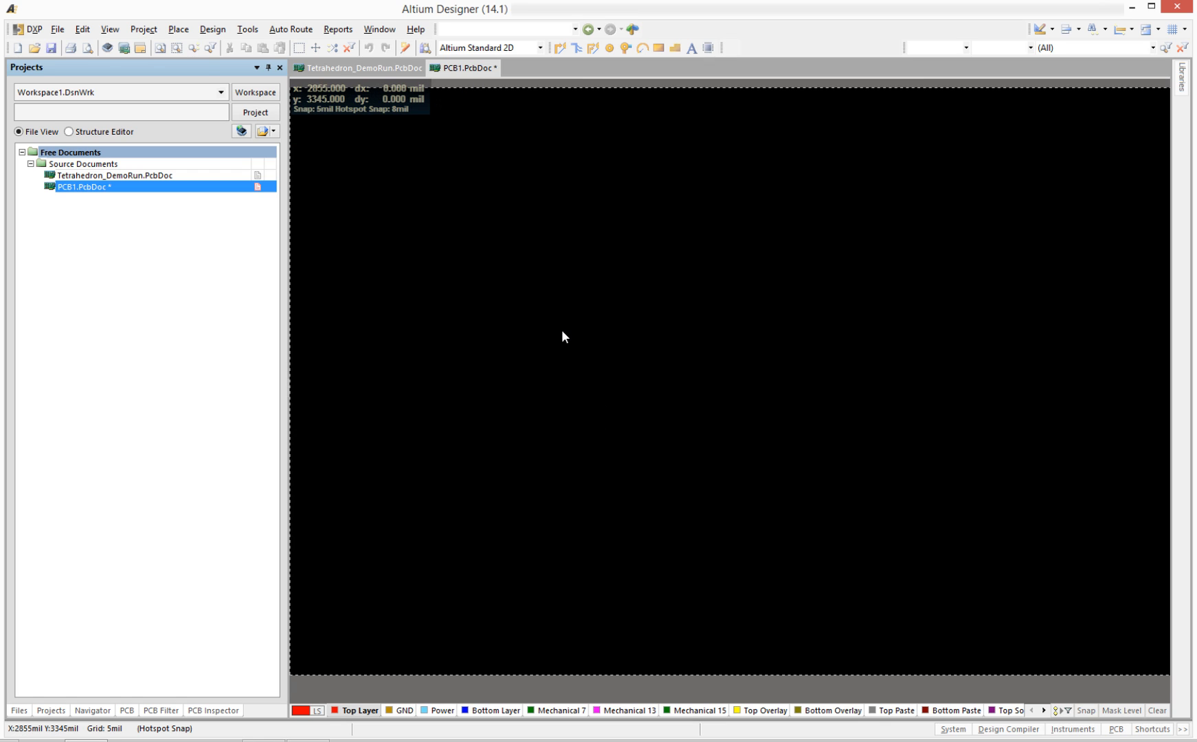
Set the board's snap grid to 10 mil.
key(g)
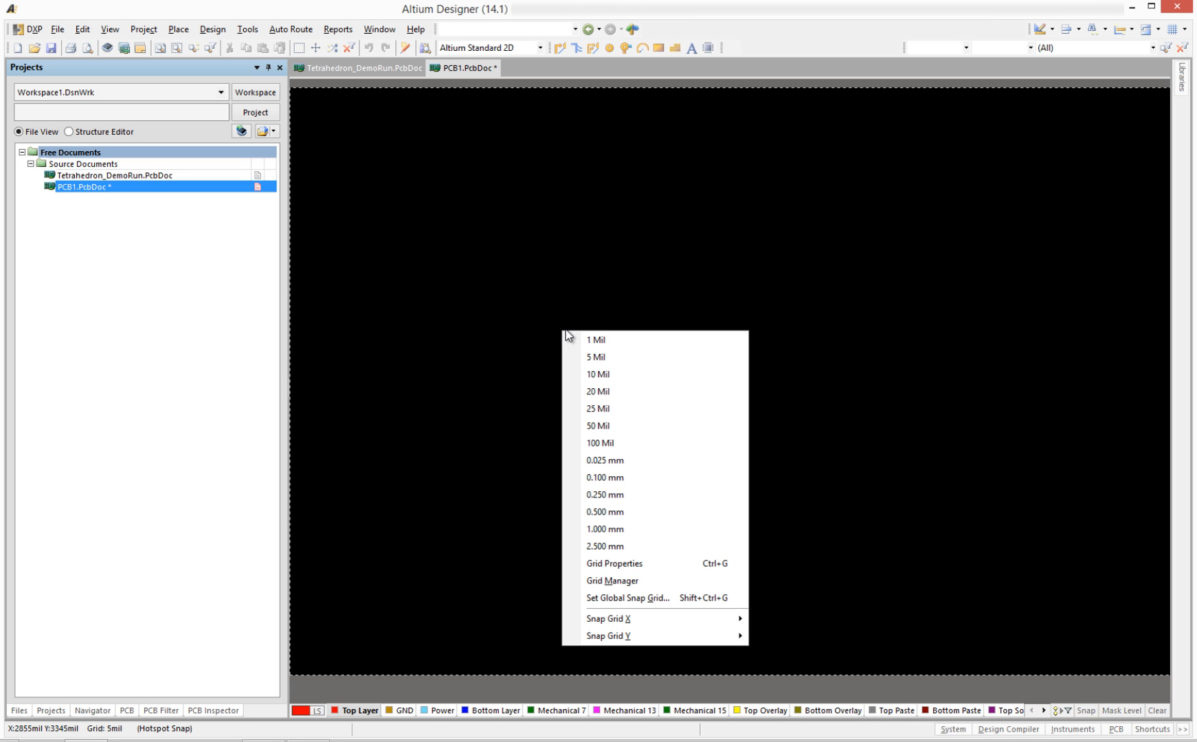
click(617, 377)
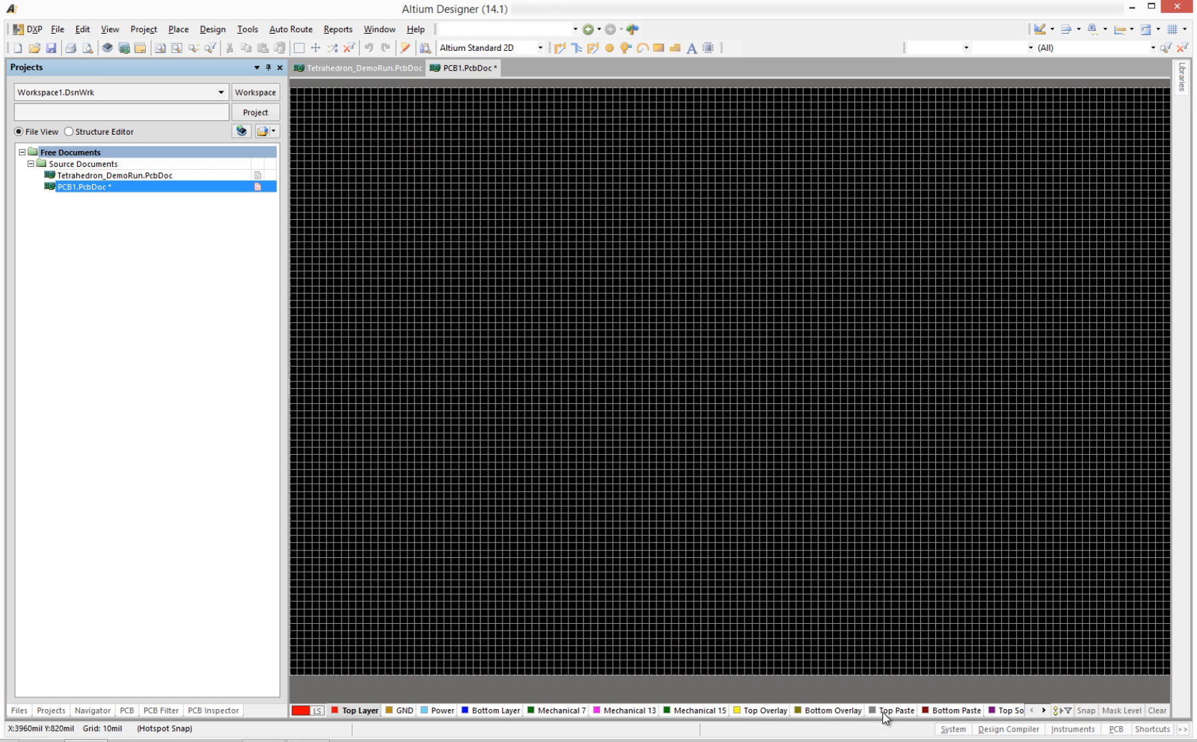
click(616, 448)
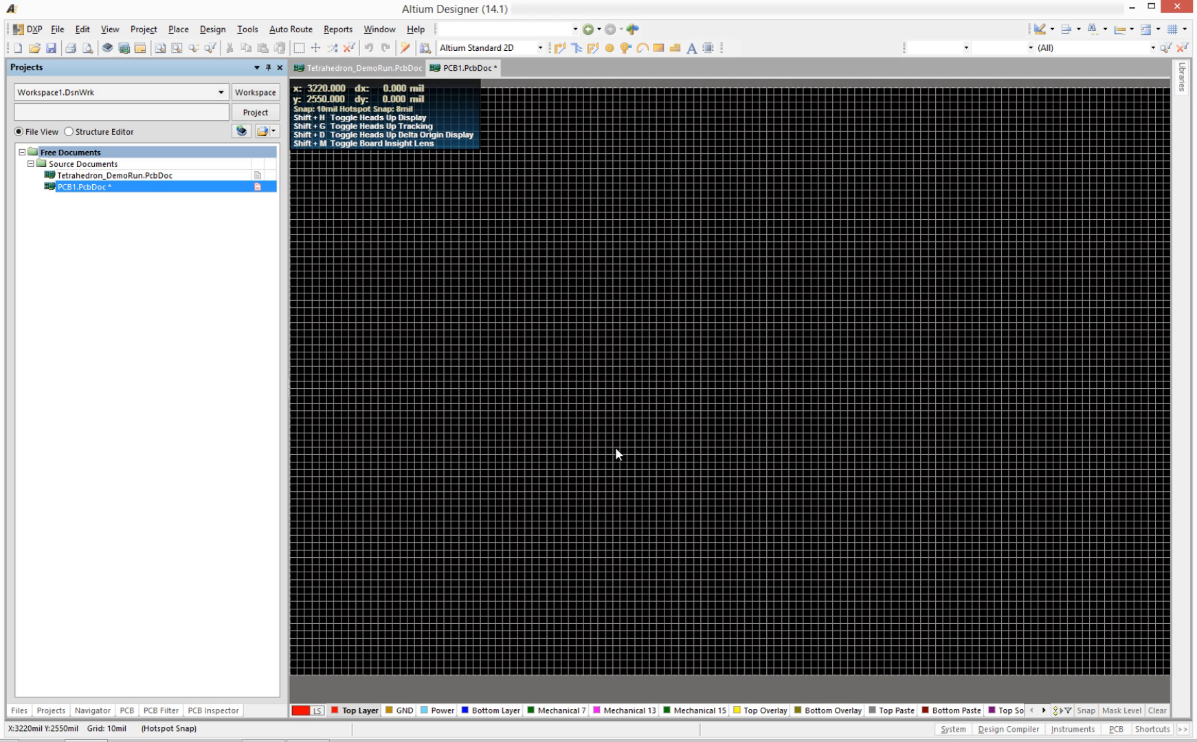
Hide the top and bottom paste, solder and overlay layers in the board's view configuration.
key(l)
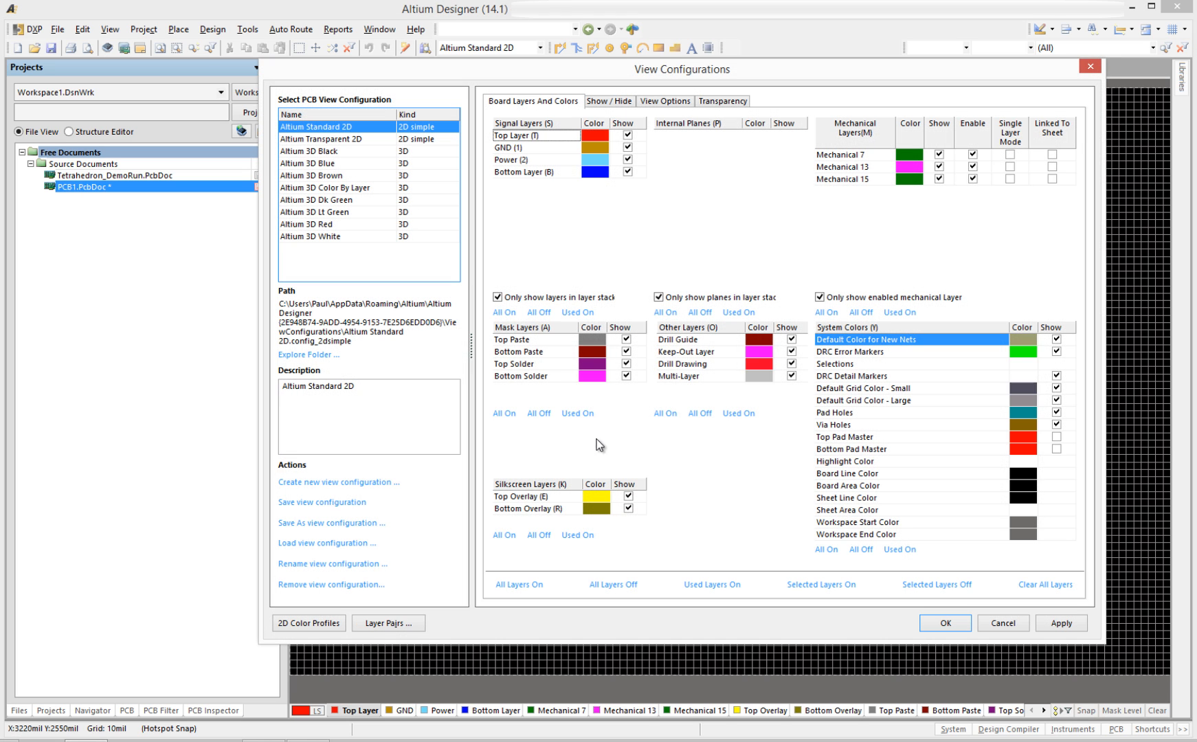
click(626, 339)
click(626, 352)
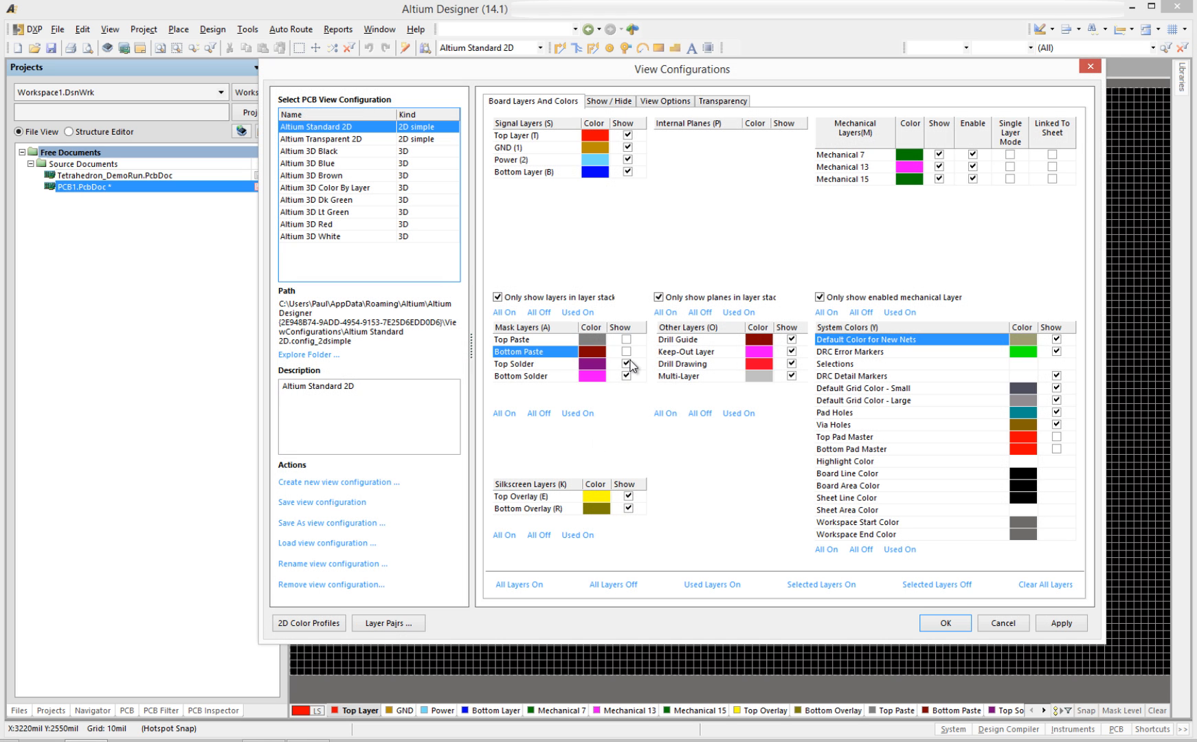
click(626, 363)
click(627, 376)
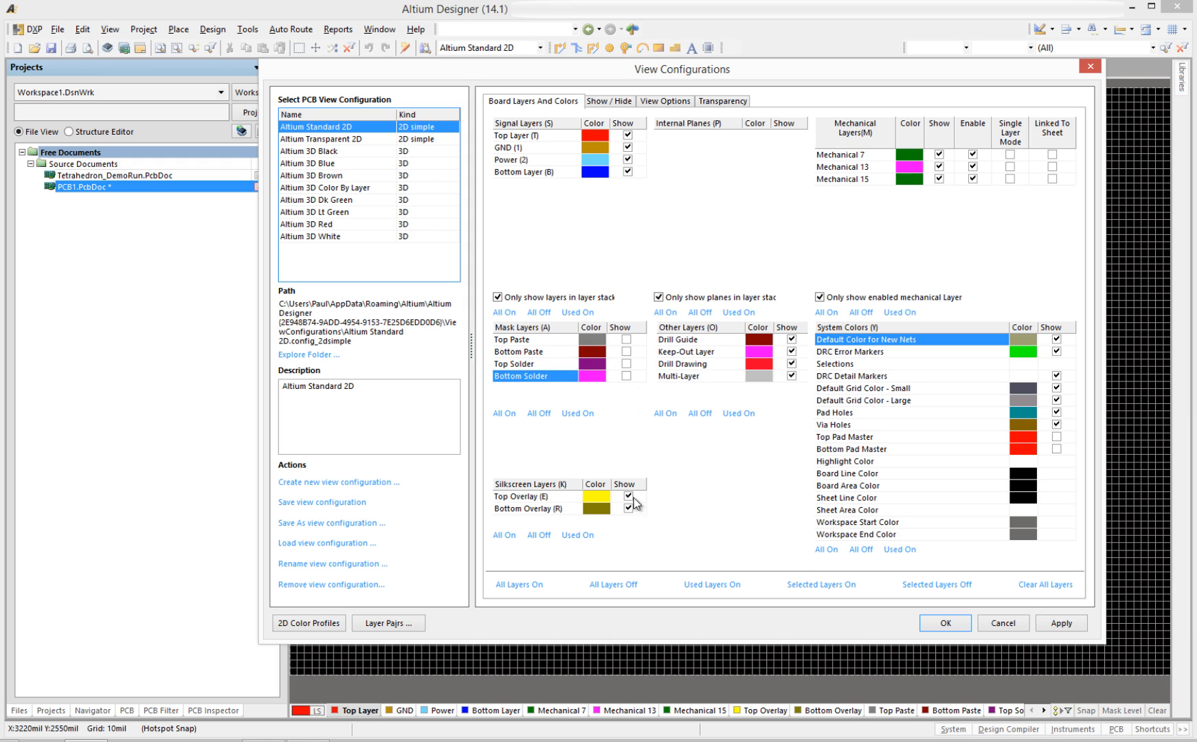
click(628, 496)
click(628, 508)
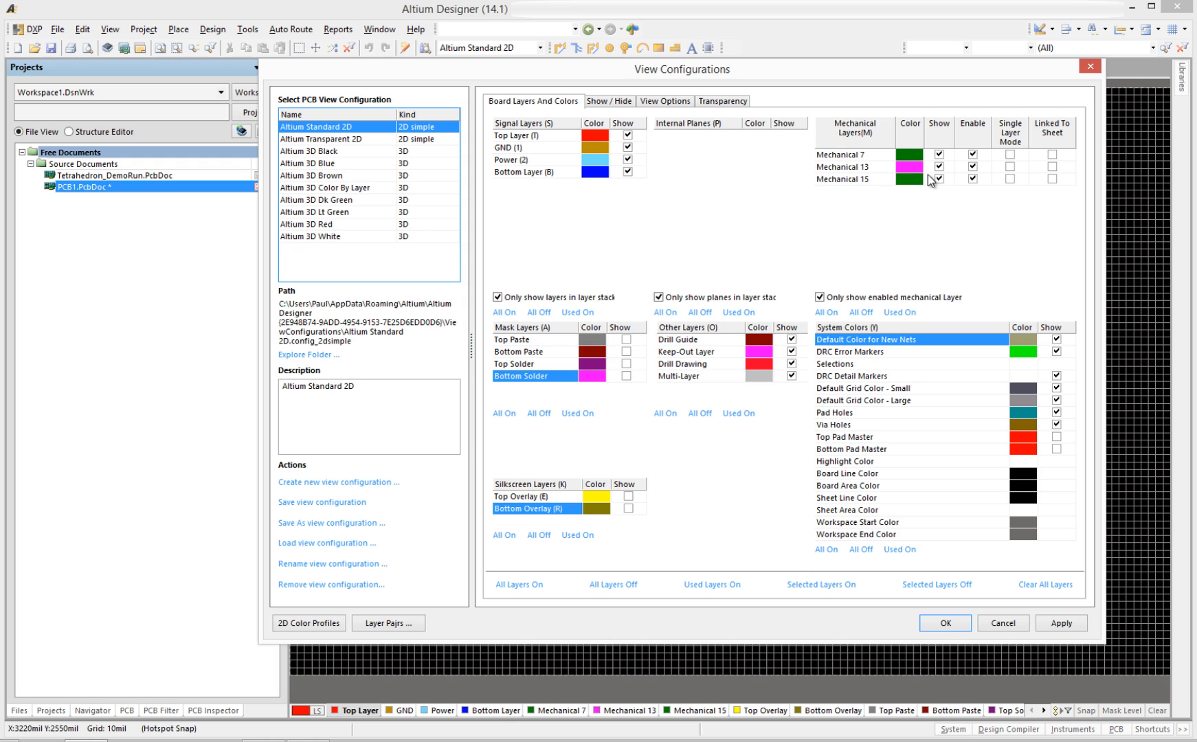
Disable Mechanical 15, hide the Drill Guide, Keep-Out and Drill Drawing layers, and make Mechanical 13 the active layer.
click(973, 179)
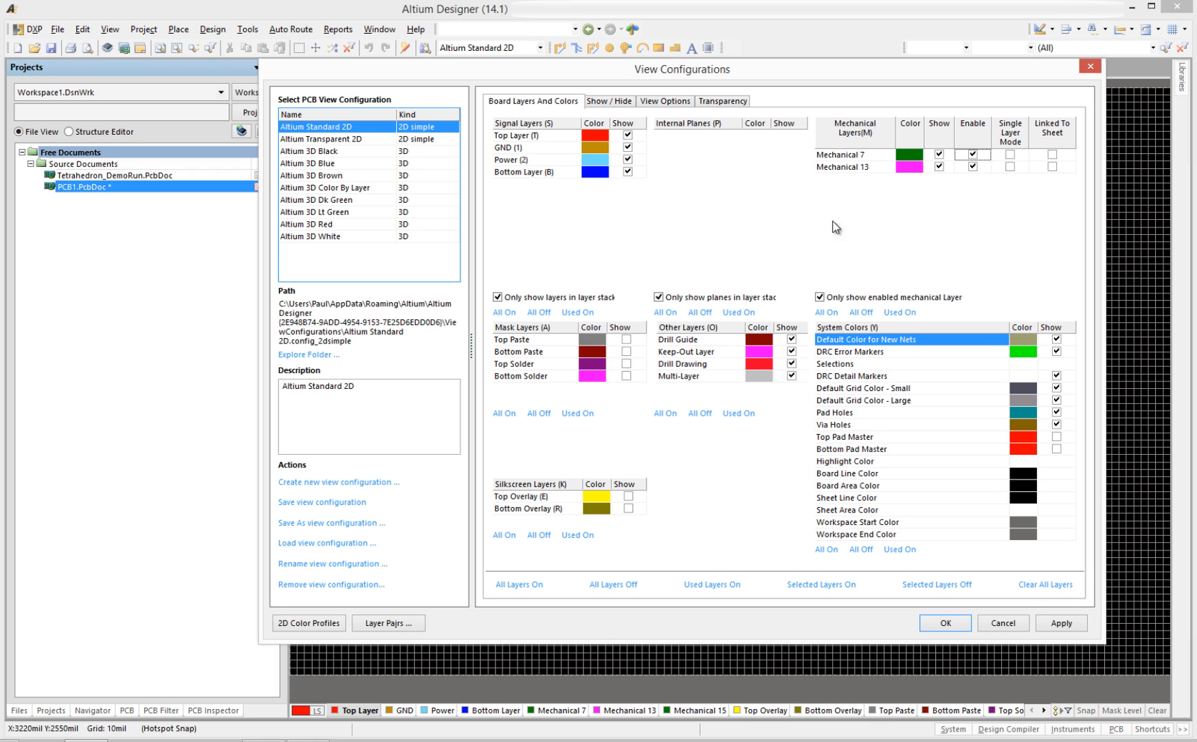
click(794, 339)
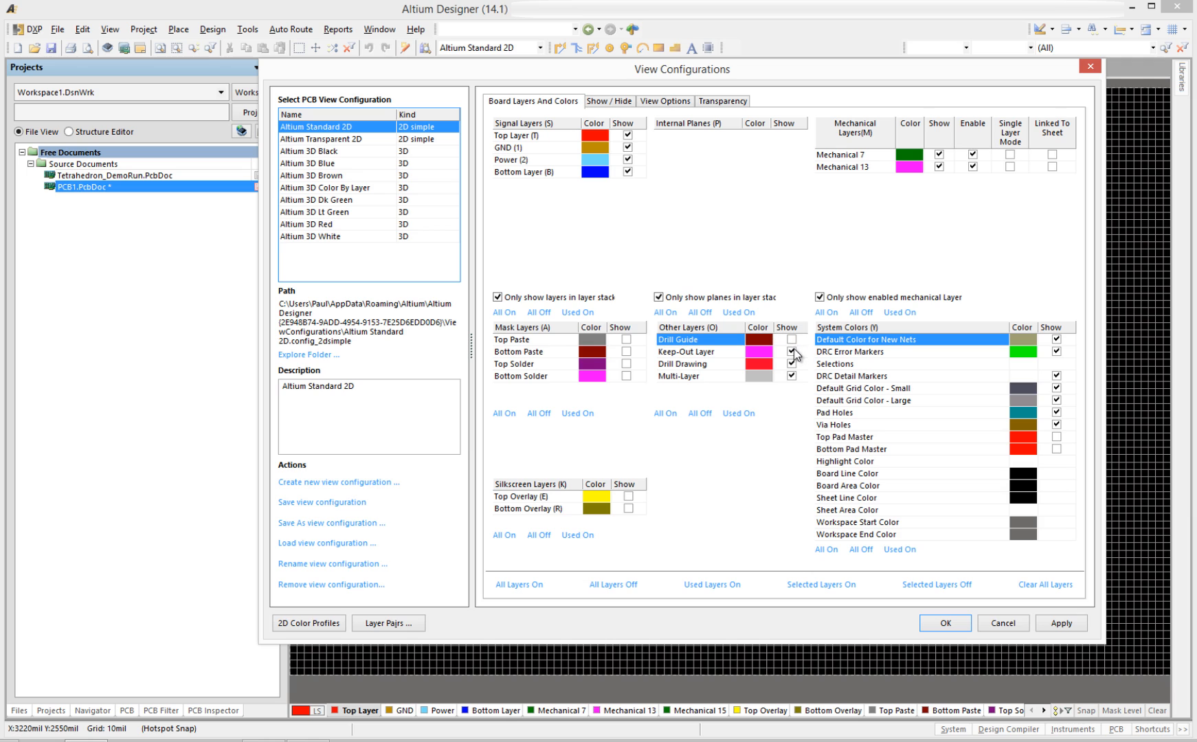
click(791, 351)
click(791, 364)
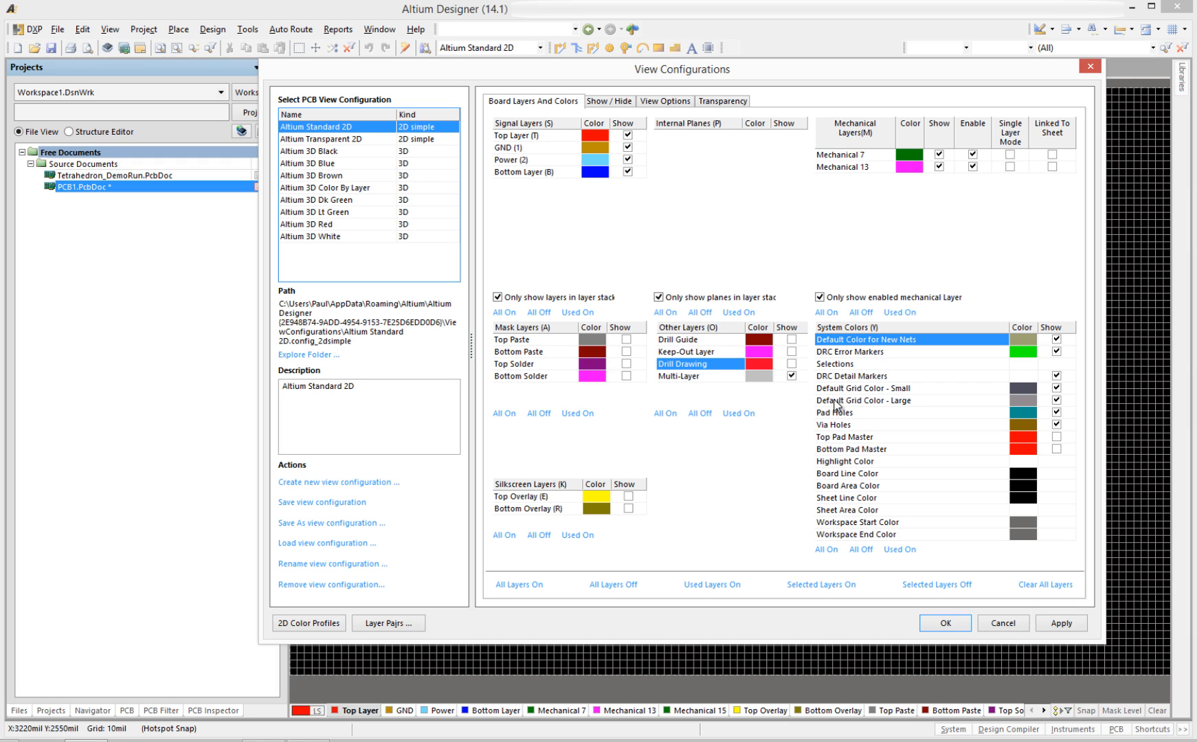
click(946, 623)
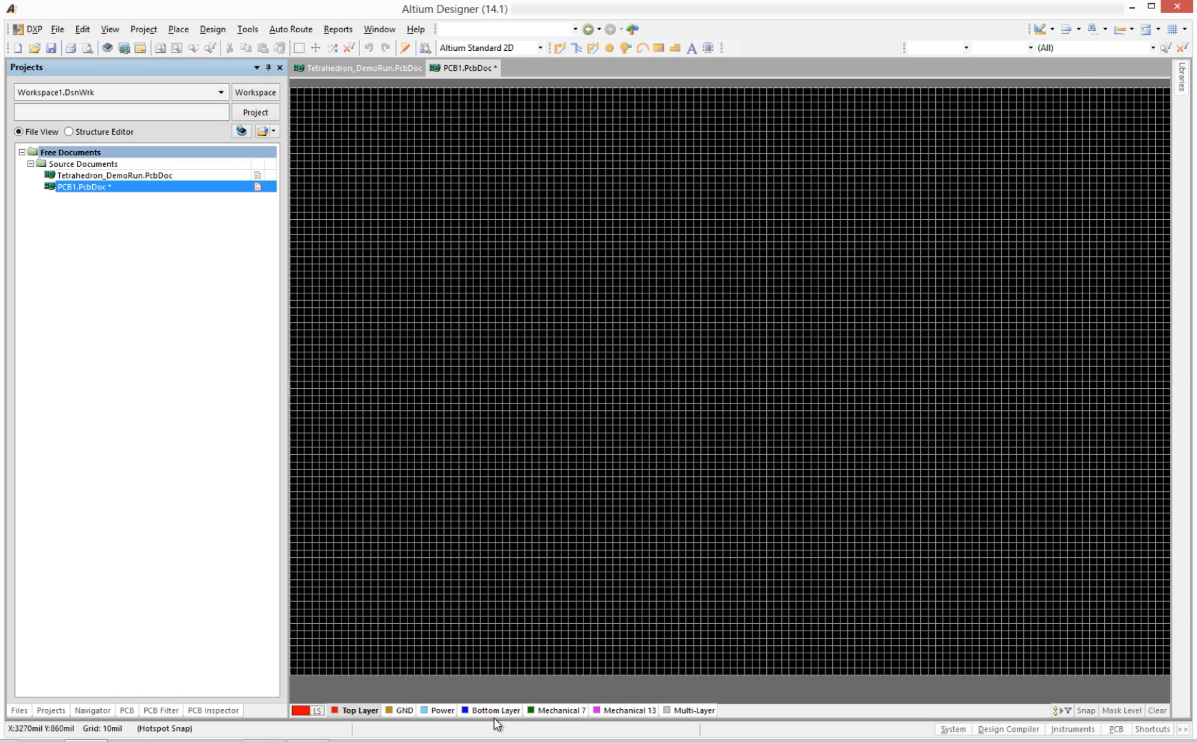
click(629, 711)
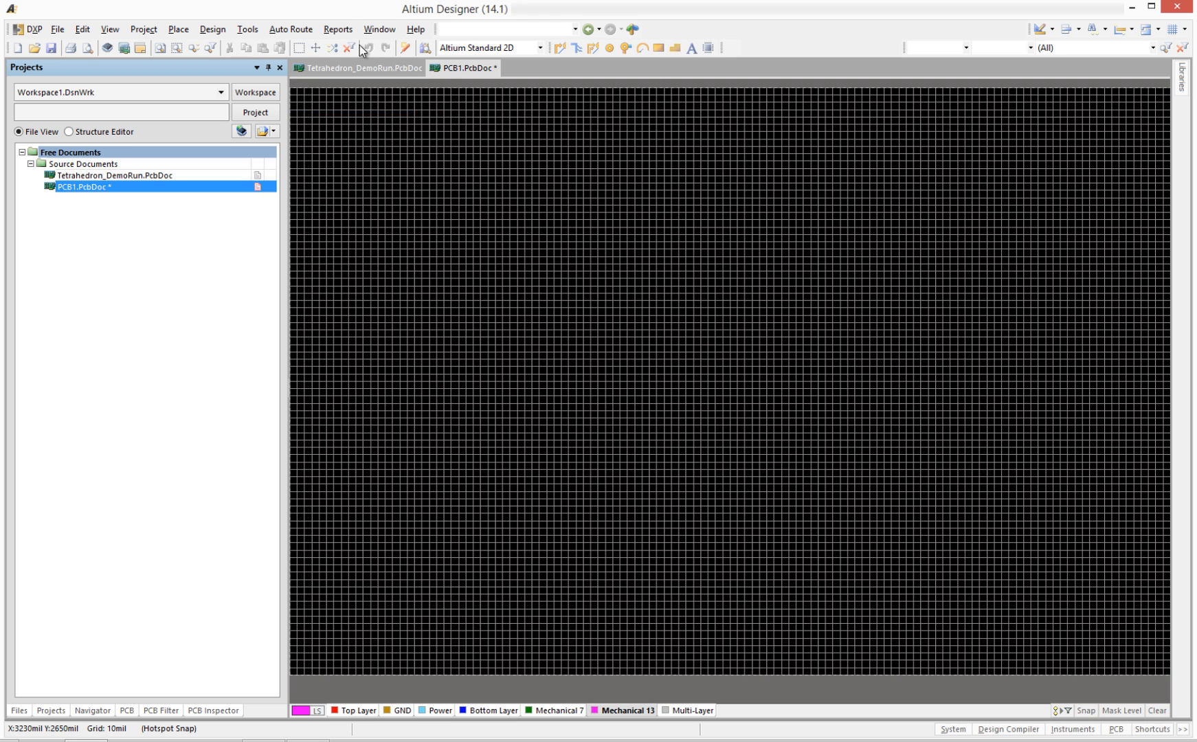
Save the new board as Example.PcbDoc in the FlexRigid folder under Recordings.
right_click(127, 186)
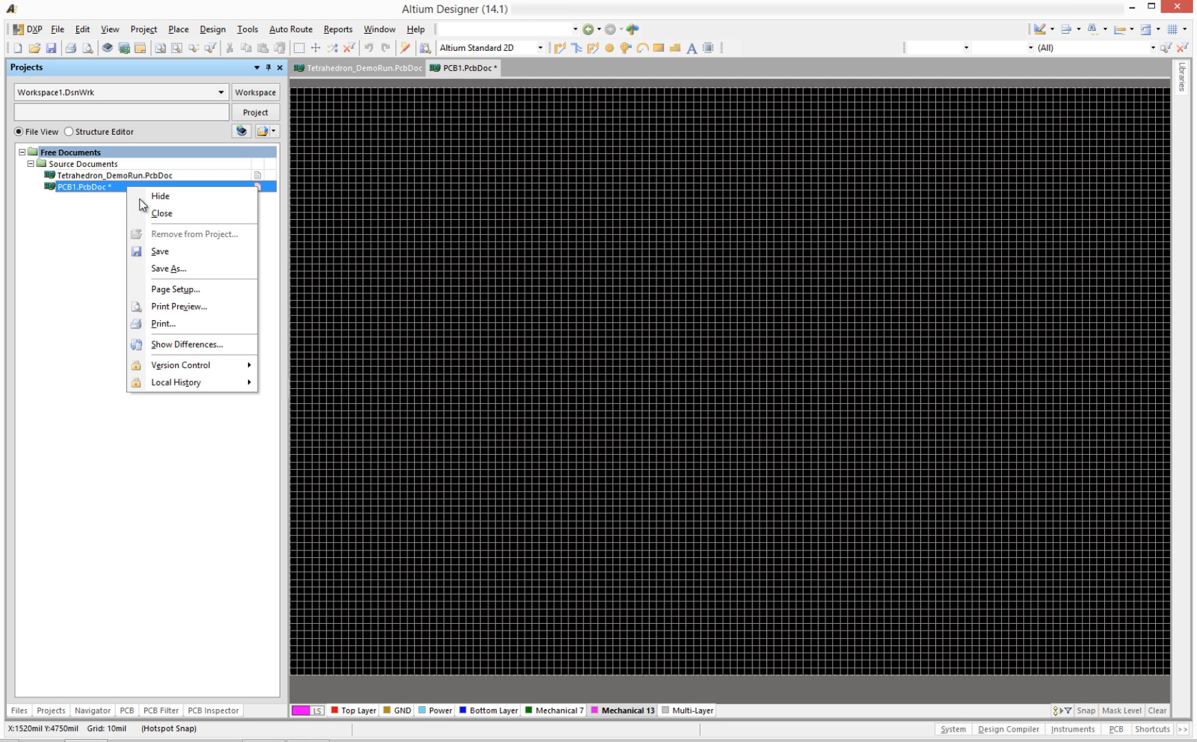
click(165, 254)
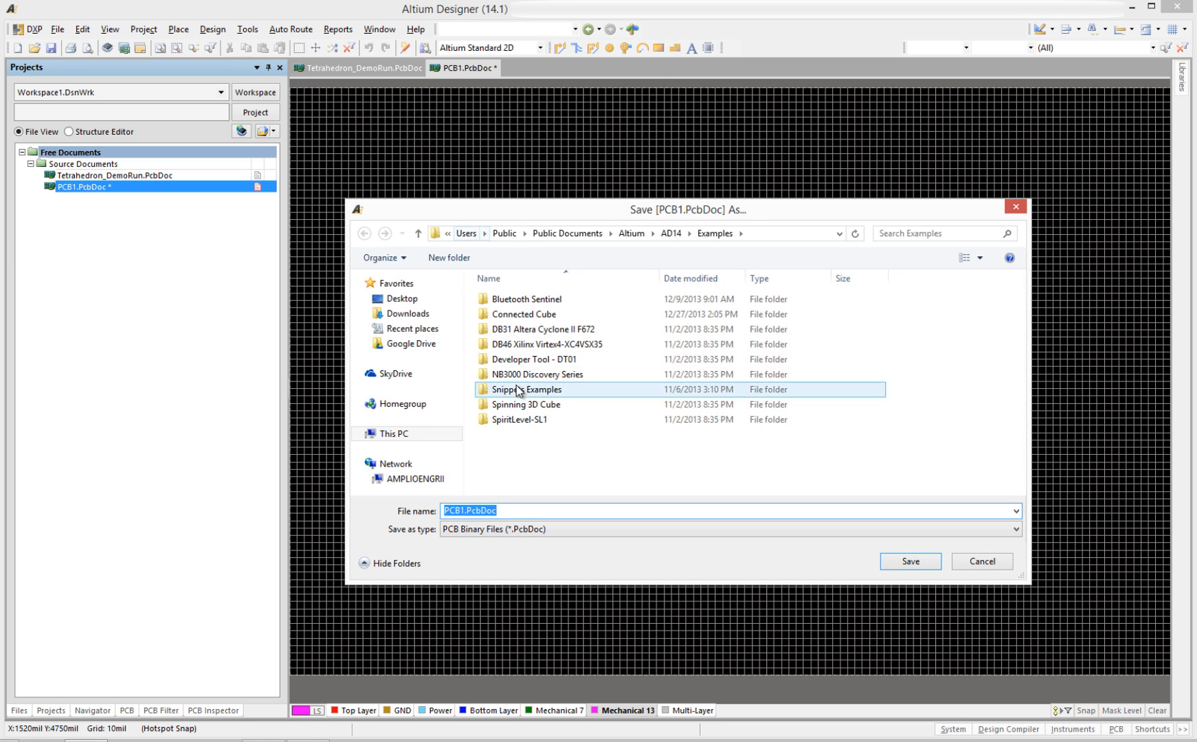
click(531, 450)
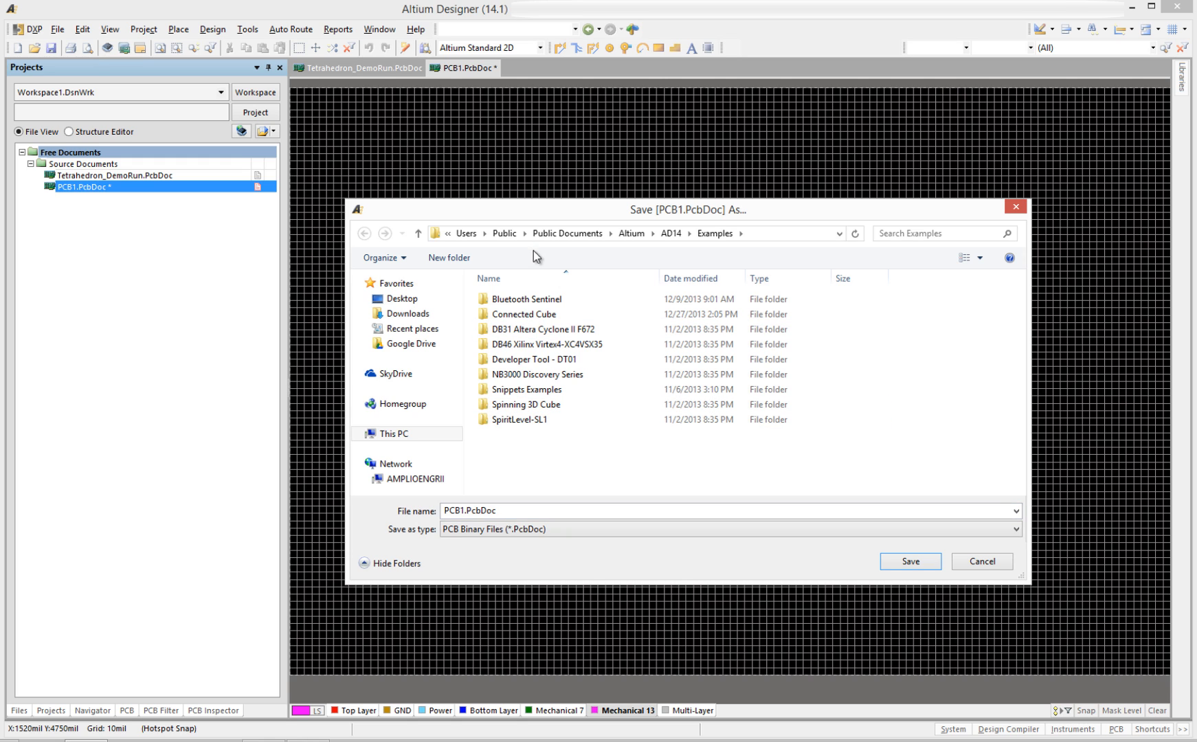
click(415, 435)
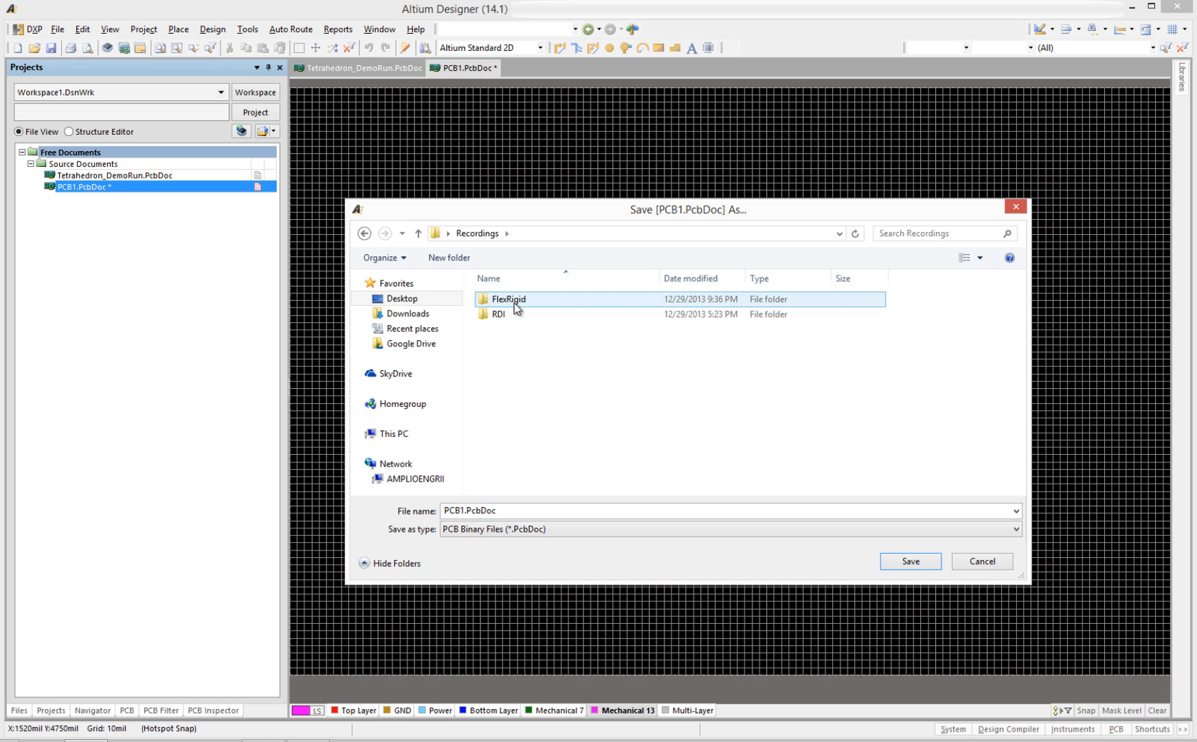
double_click(517, 309)
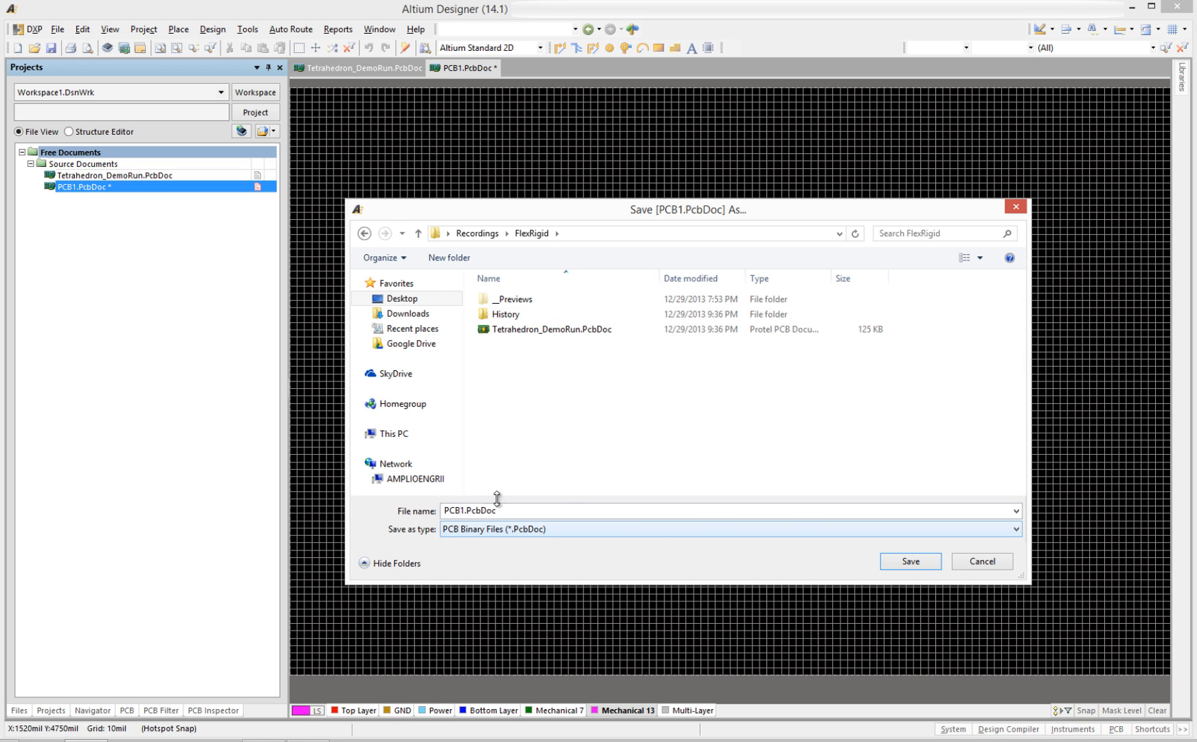
click(464, 512)
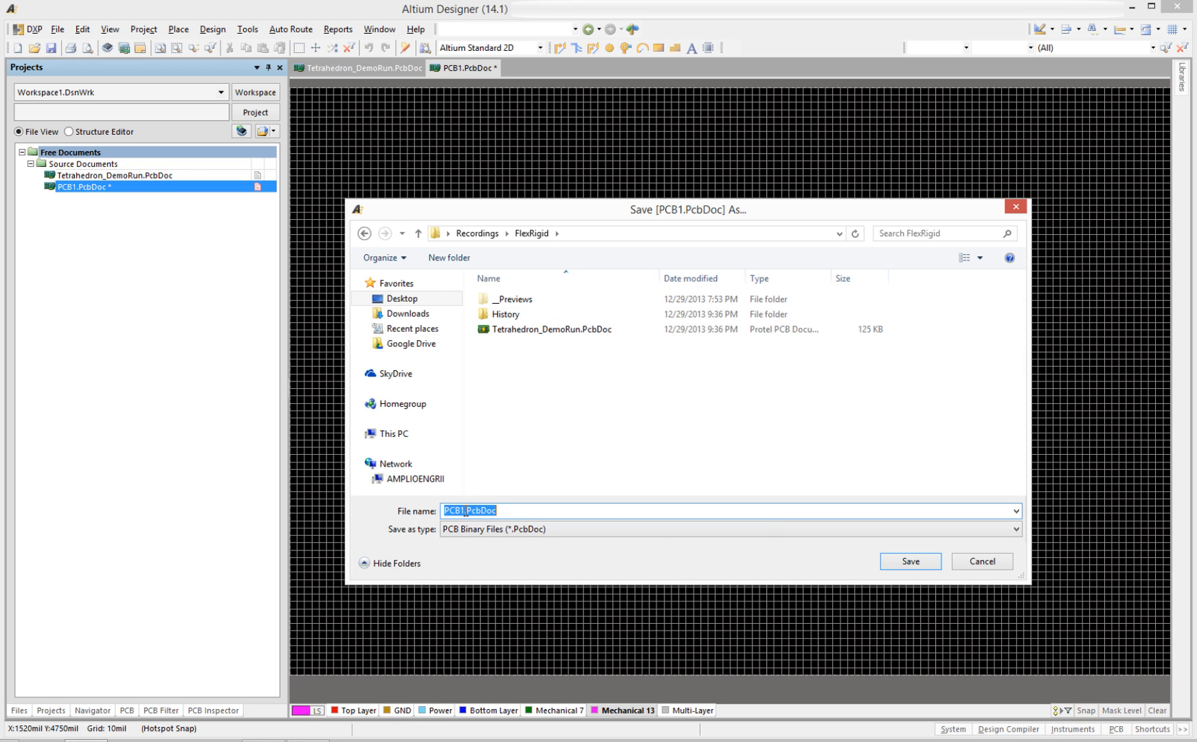
click(466, 512)
key(BackSpace)
key(BackSpace)
key(BackSpace)
key(BackSpace)
text(Example)
click(914, 562)
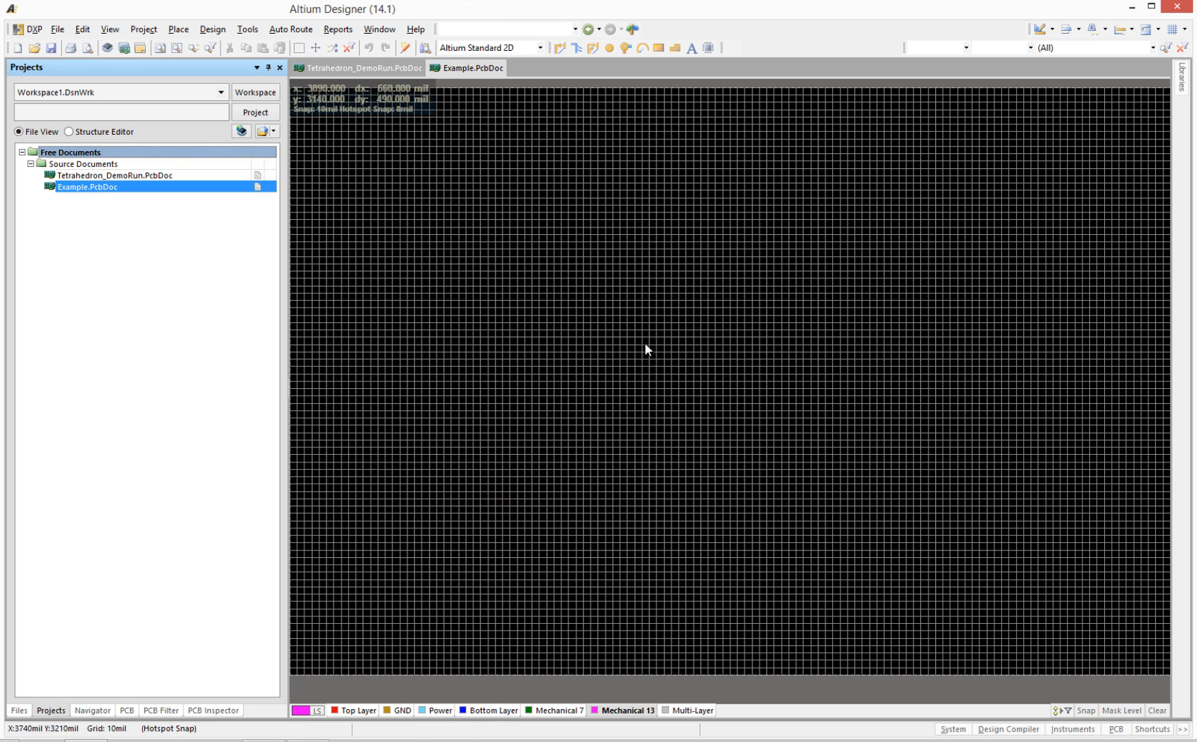
Copy the entire Mechanical 13 outline from Tetrahedron_DemoRun.PcbDoc using its top apex as the reference point, and return to Example.PcbDoc.
click(393, 68)
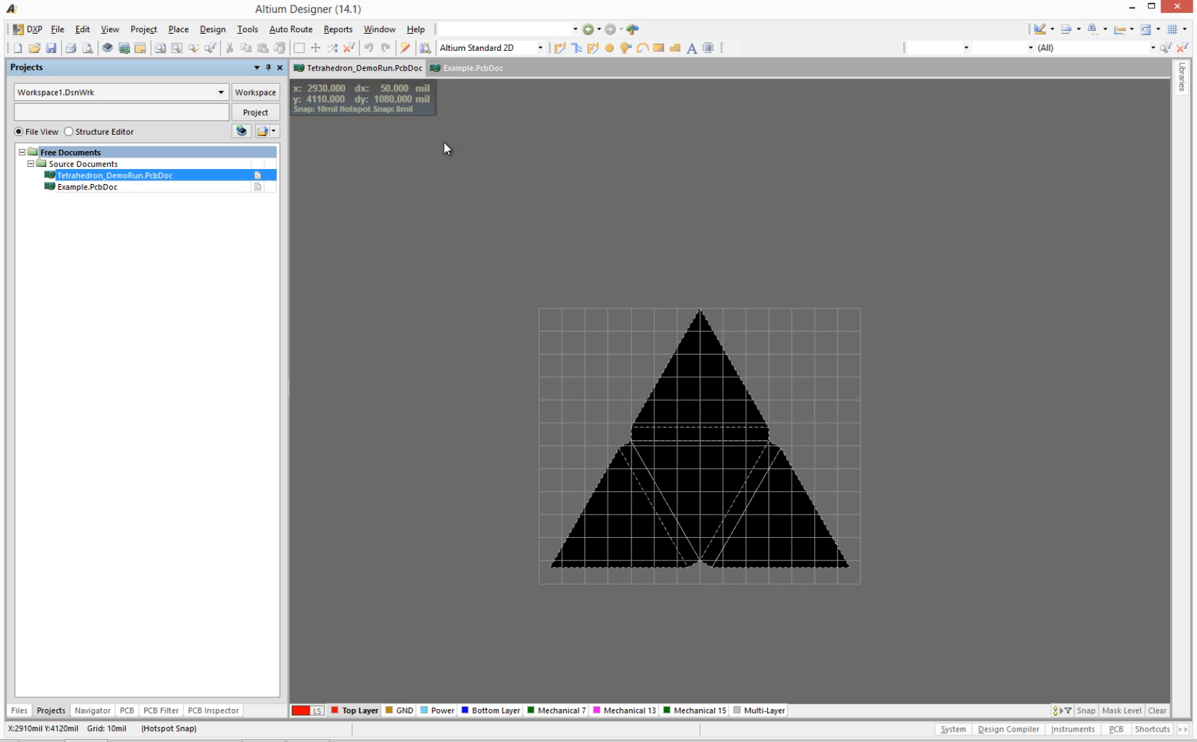
click(612, 710)
drag(497, 267, 946, 645)
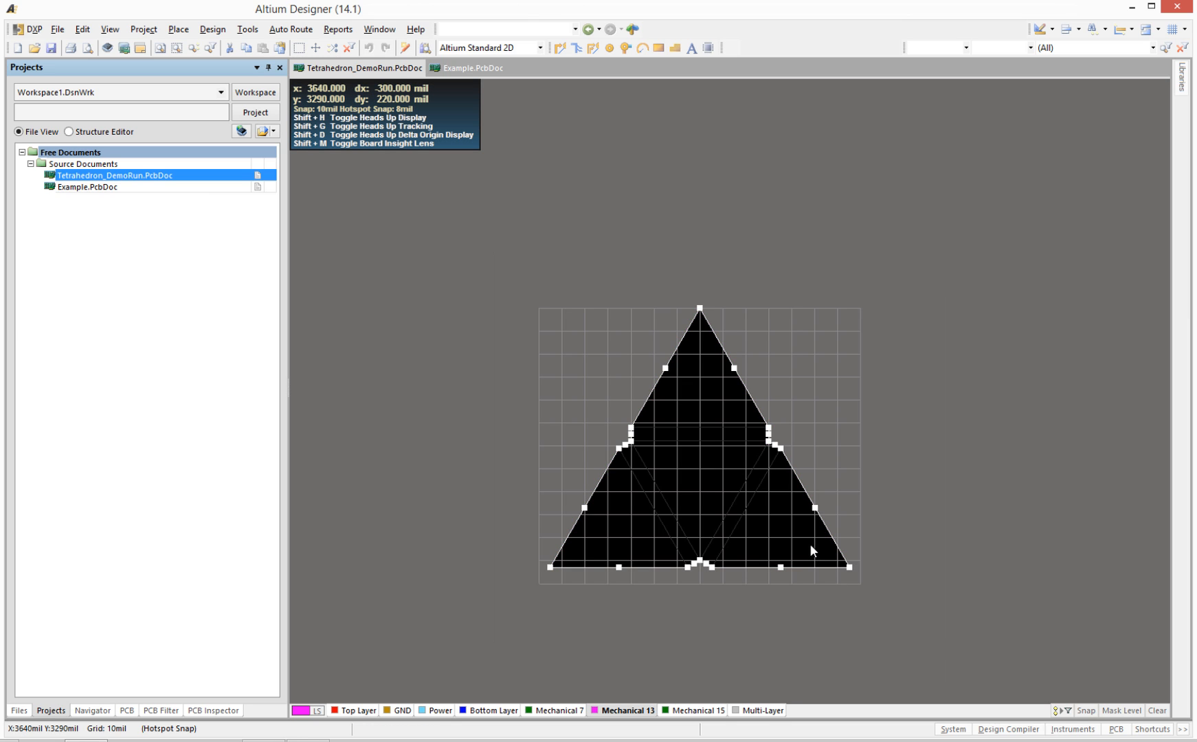
key(ctrl+c)
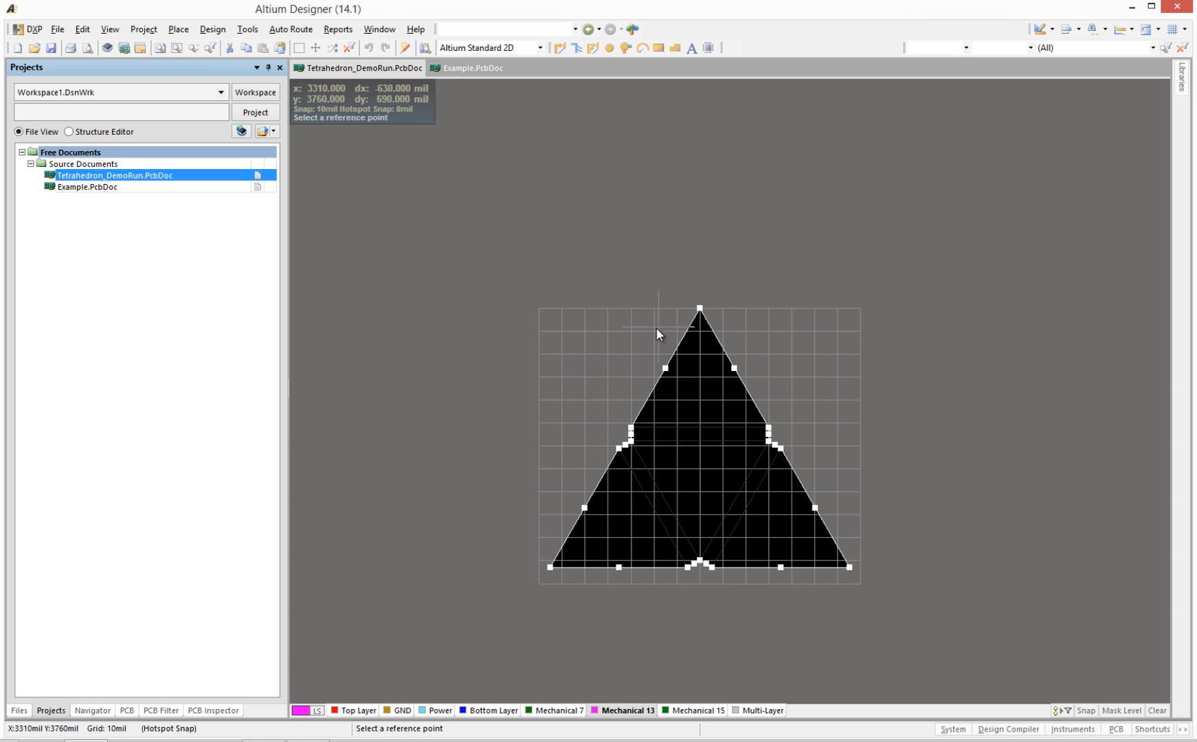
ctrl+scroll(656, 327, up, 3)
click(822, 255)
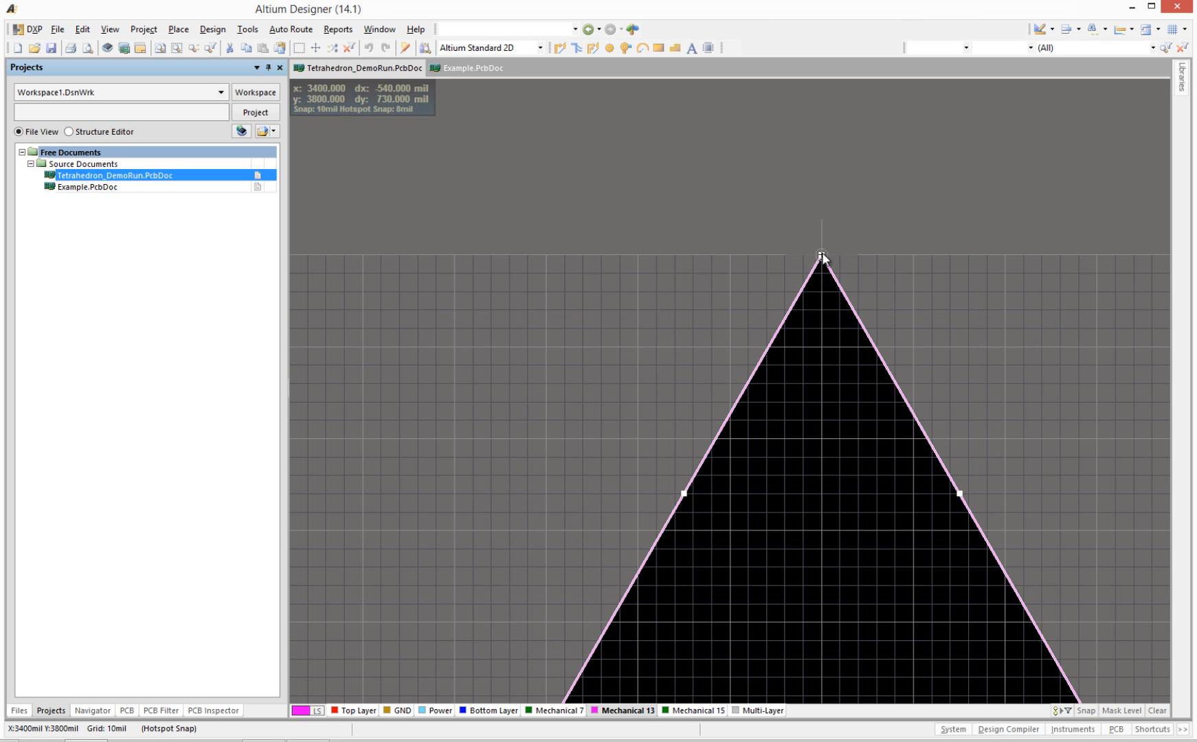
click(80, 187)
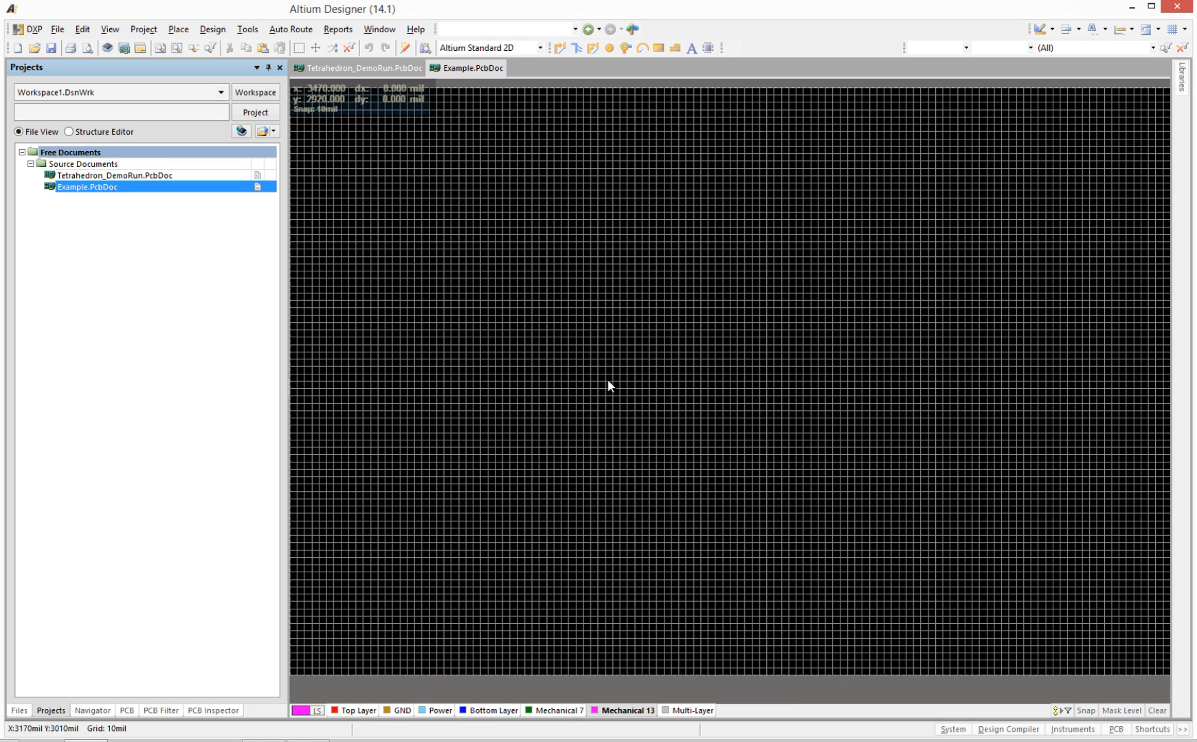
key(ctrl+v)
click(673, 297)
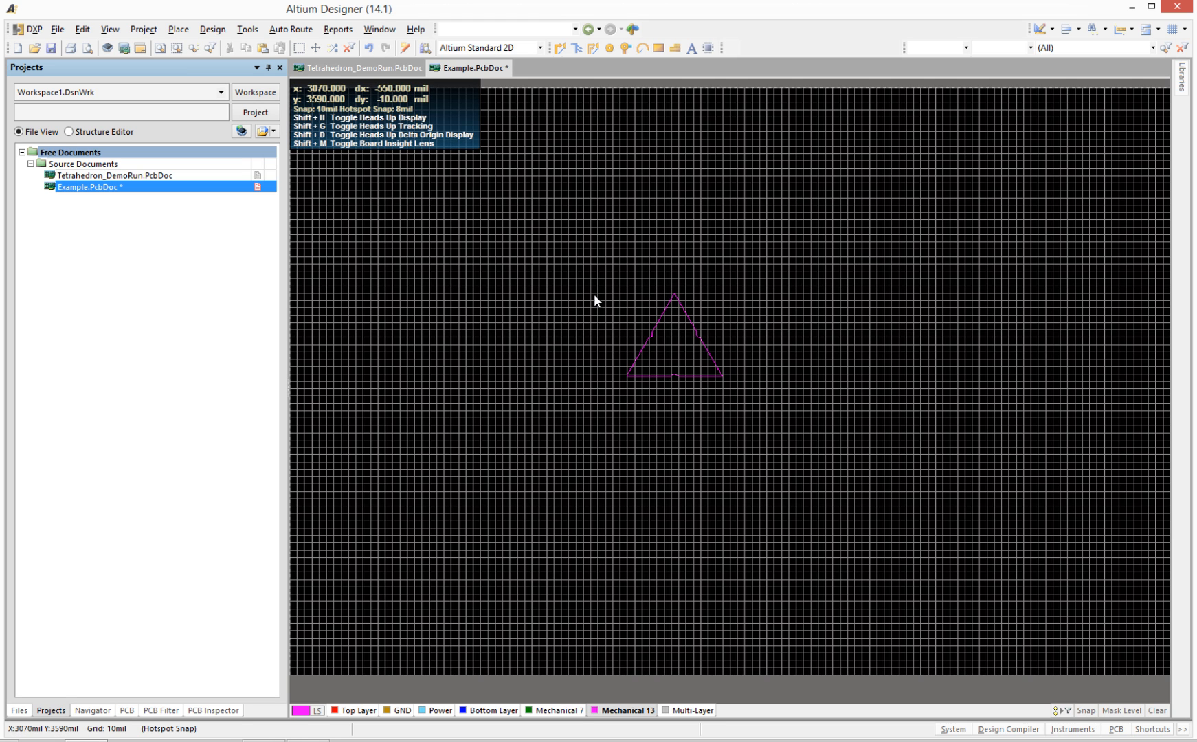
ctrl+scroll(594, 300, up, 2)
right_drag(658, 318, 444, 225)
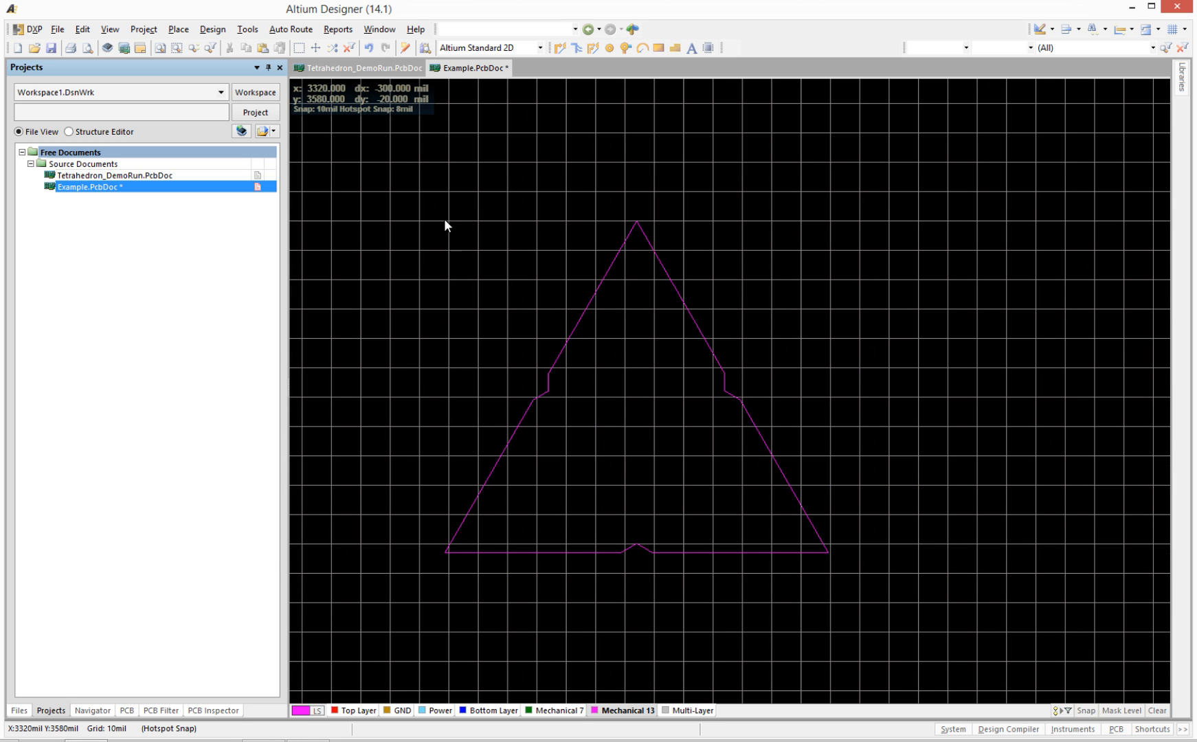
drag(406, 199, 995, 609)
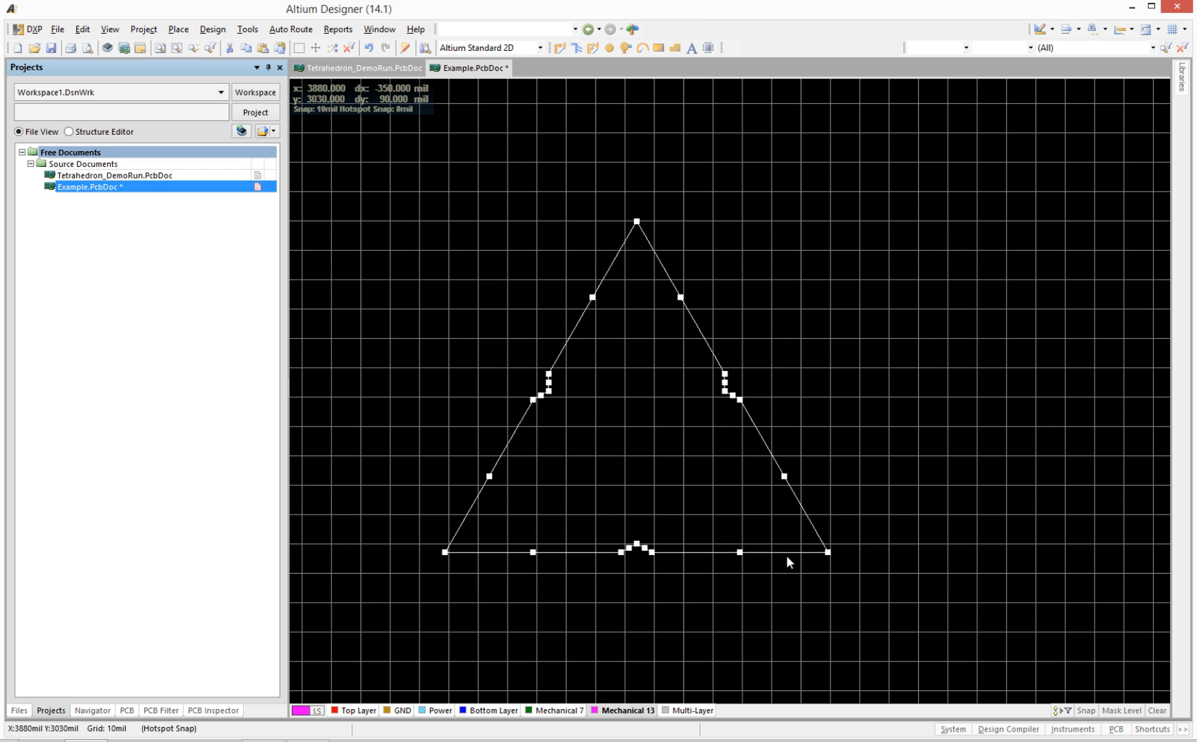
drag(787, 554, 829, 552)
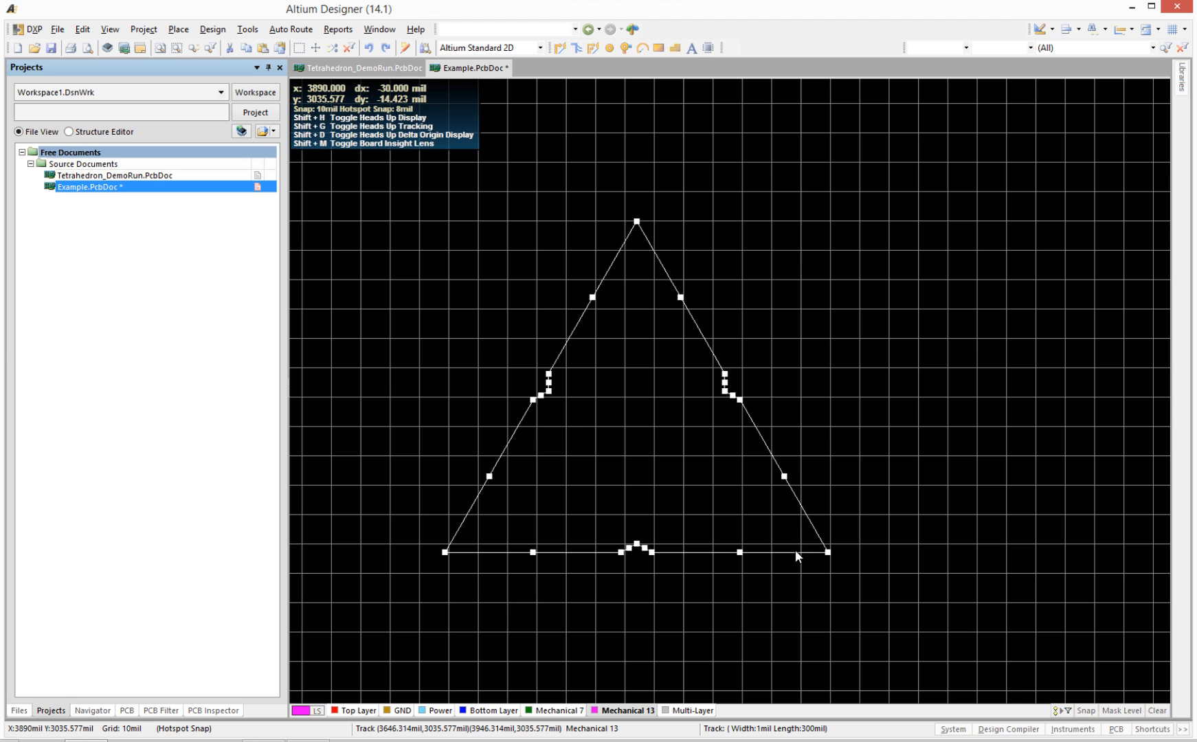
key(Delete)
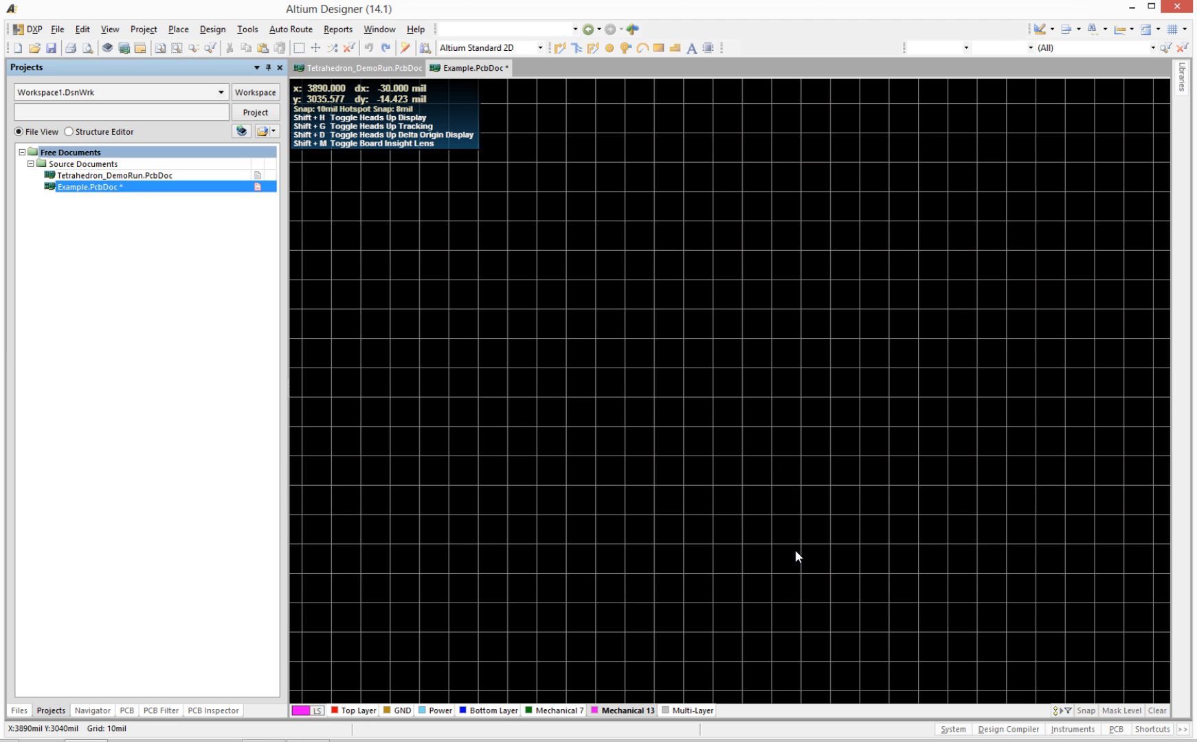
Paste the copied outline on Mechanical 13 with its top apex at X 3700 mil, Y 3500 mil.
key(ctrl+v)
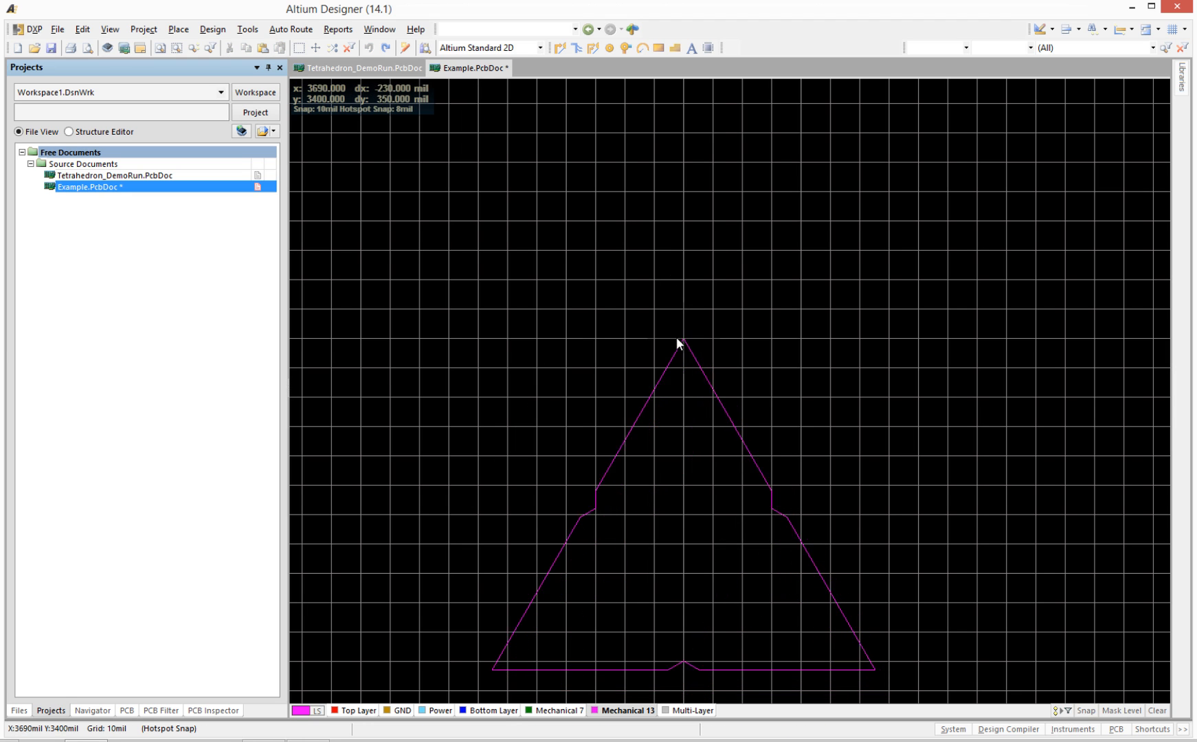
click(684, 280)
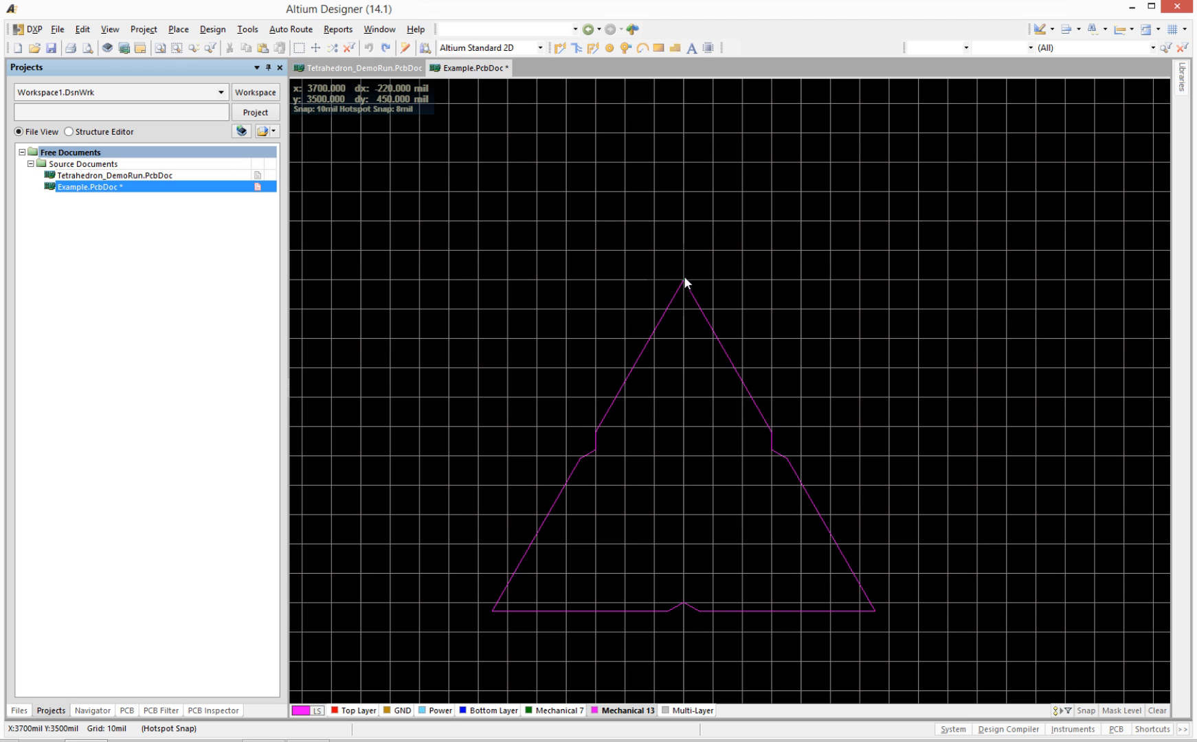
click(685, 282)
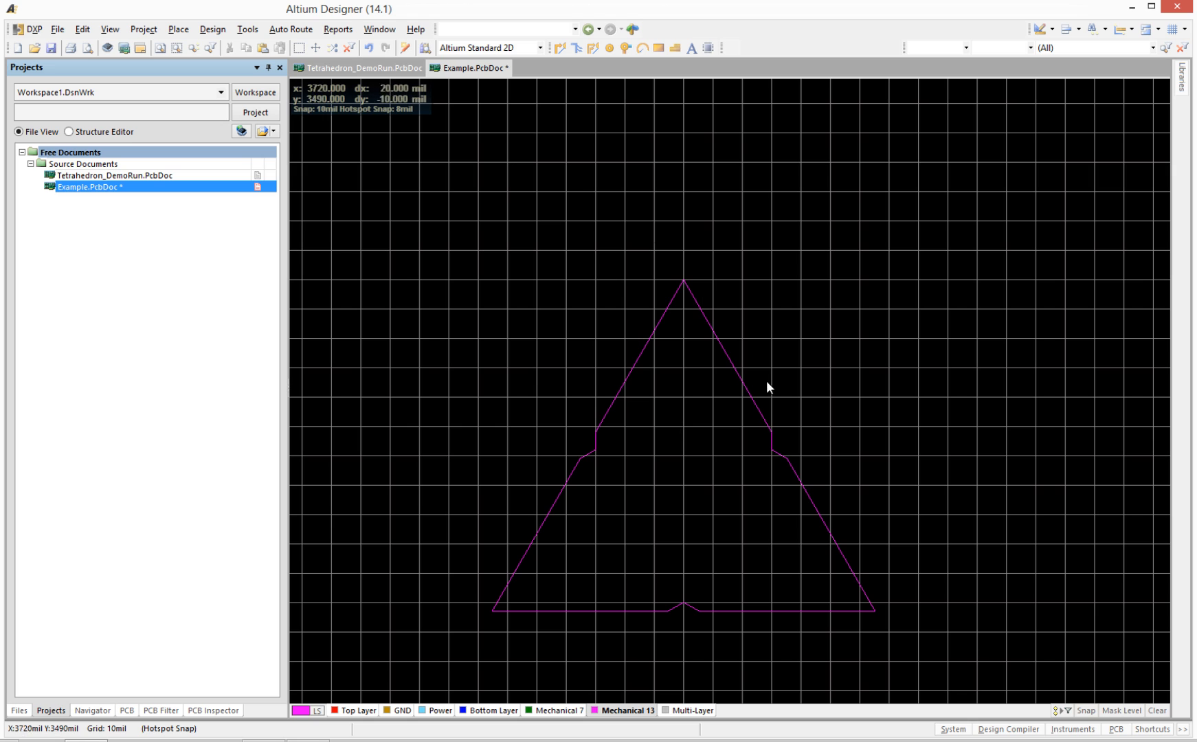
Select the whole pasted outline, define the board shape from the selected objects, and clear the selection.
click(394, 233)
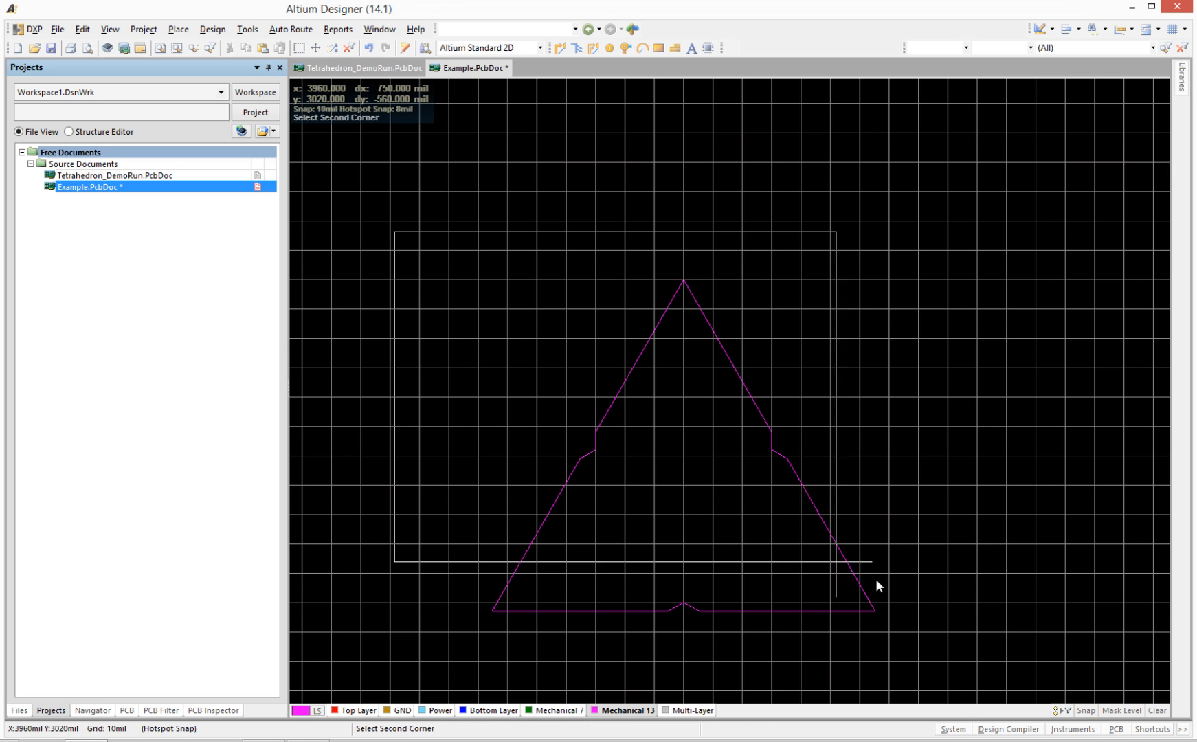
click(979, 647)
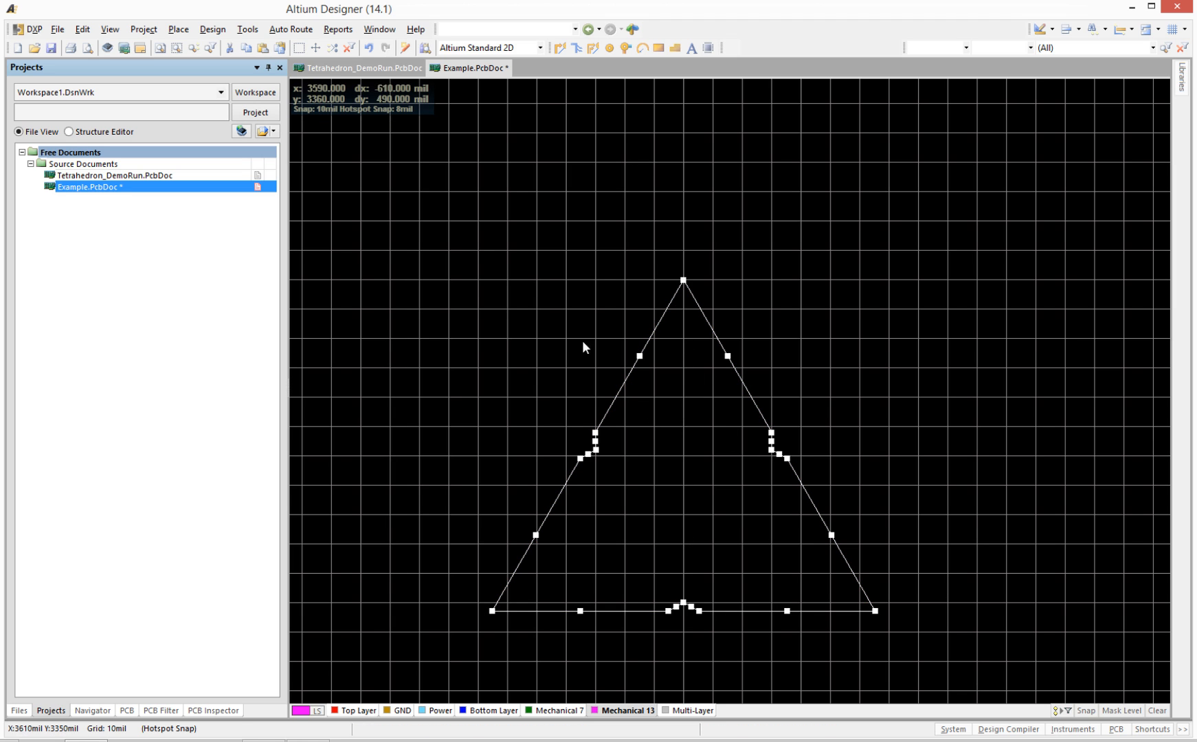
click(212, 30)
mouse_move(284, 125)
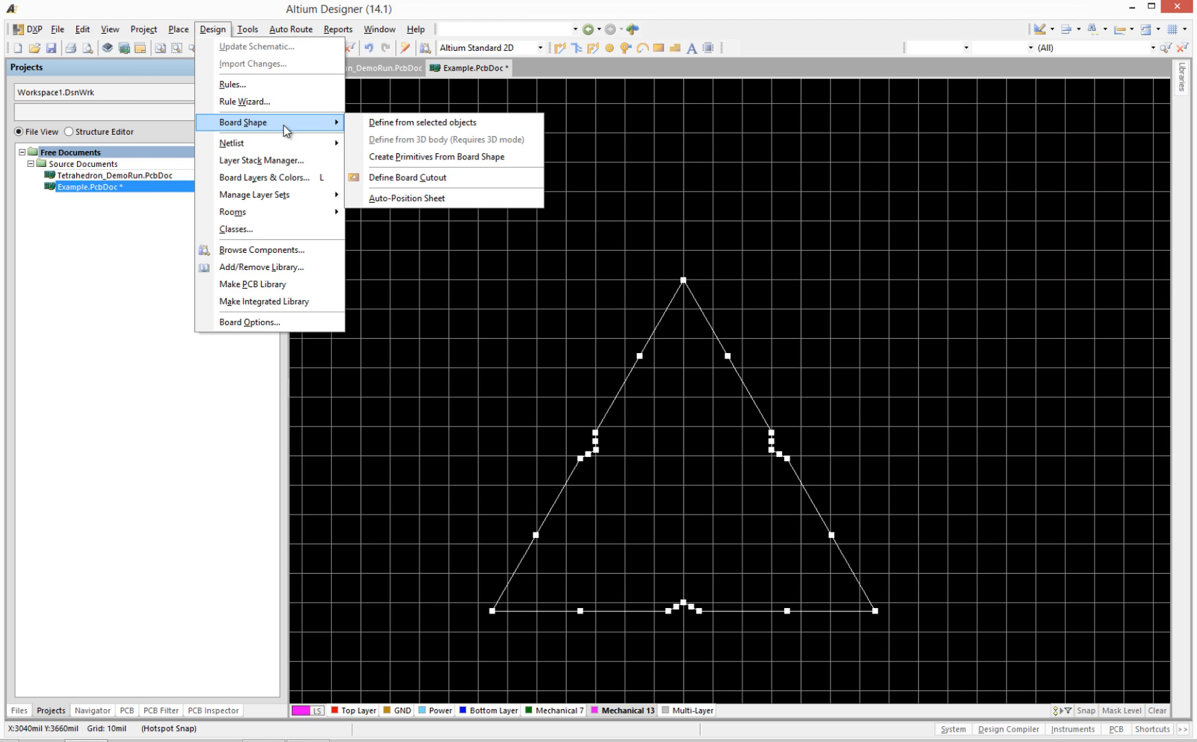
click(406, 128)
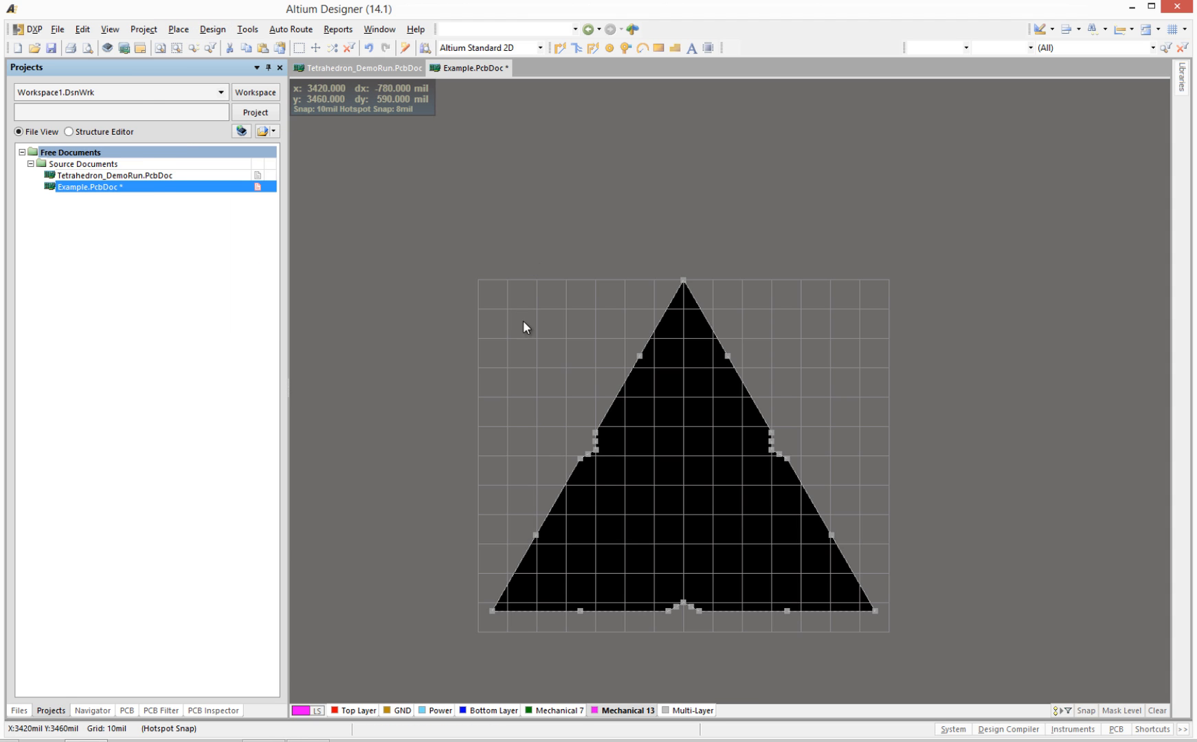
key(shift)
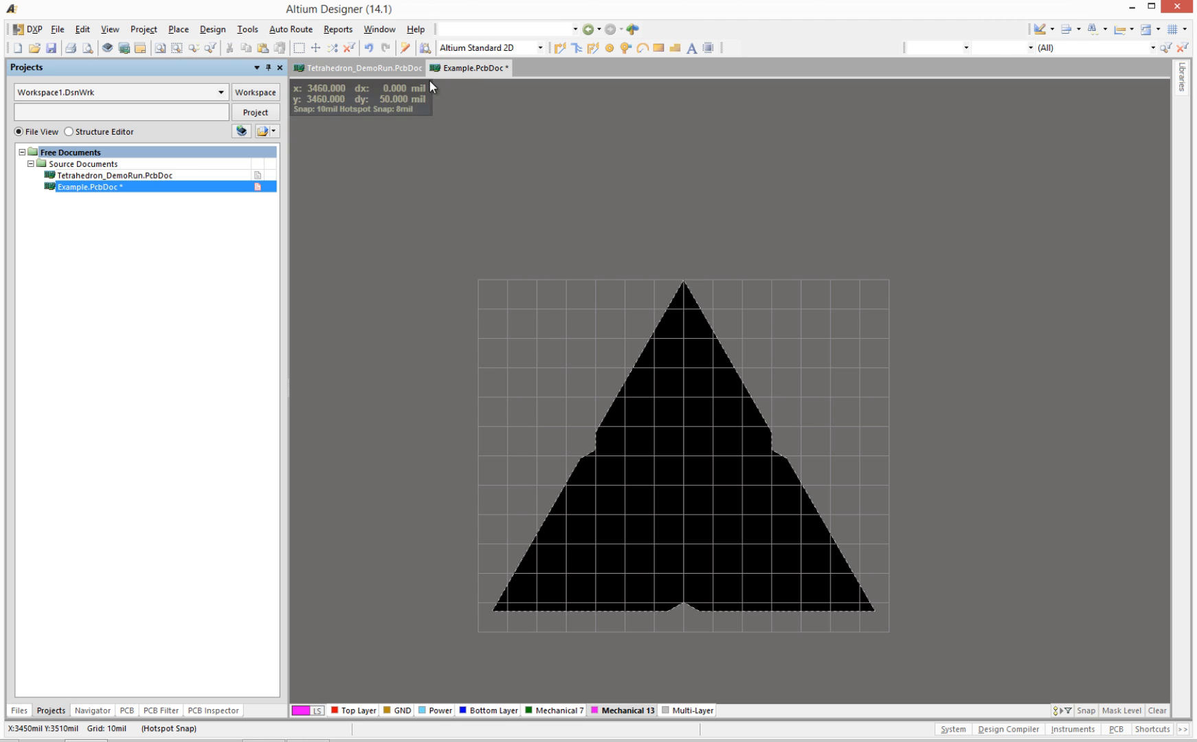
Make Mechanical 15 the active layer in Tetrahedron_DemoRun.PcbDoc and examine its triangle and fold-region lines.
click(351, 67)
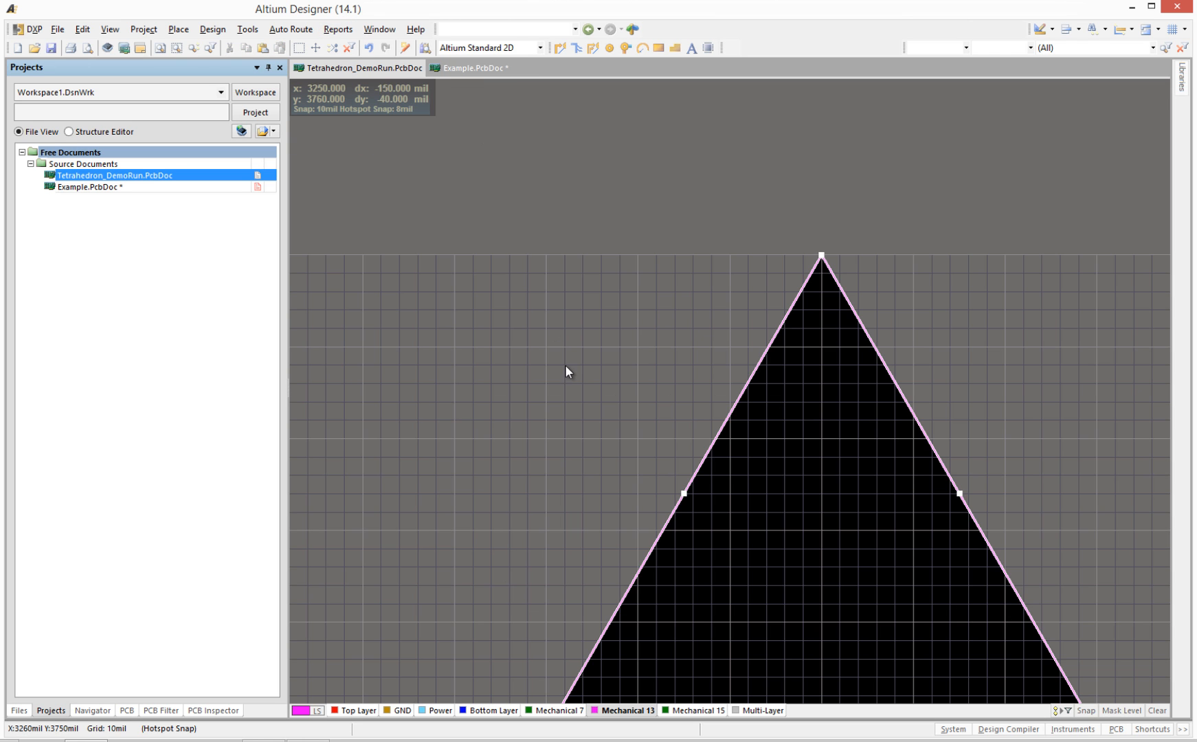
click(548, 622)
click(688, 711)
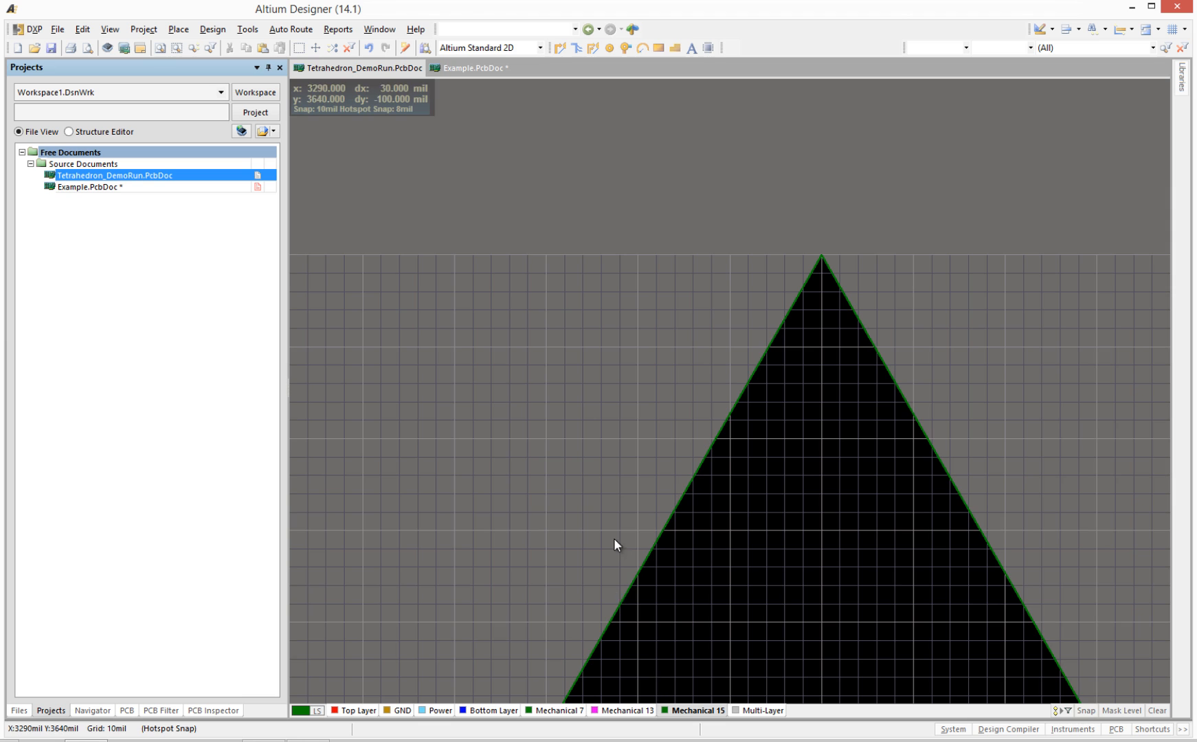
scroll(598, 530, down, 3)
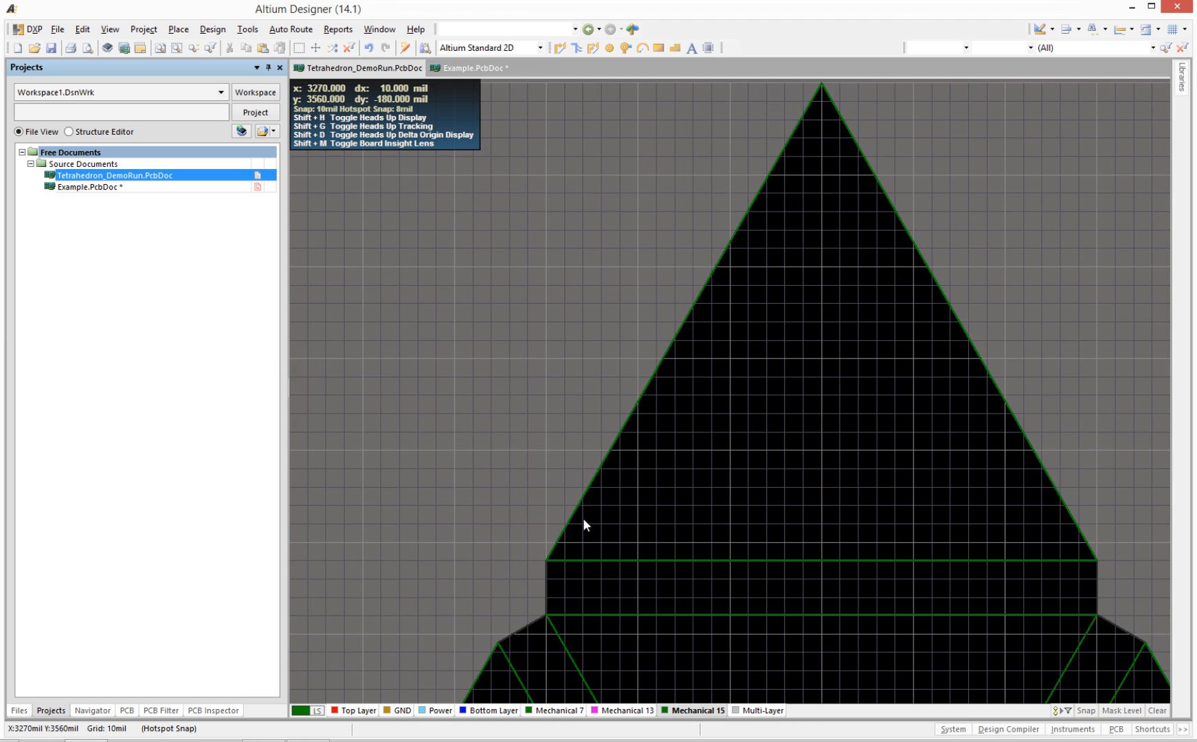
ctrl+scroll(583, 518, down, 2)
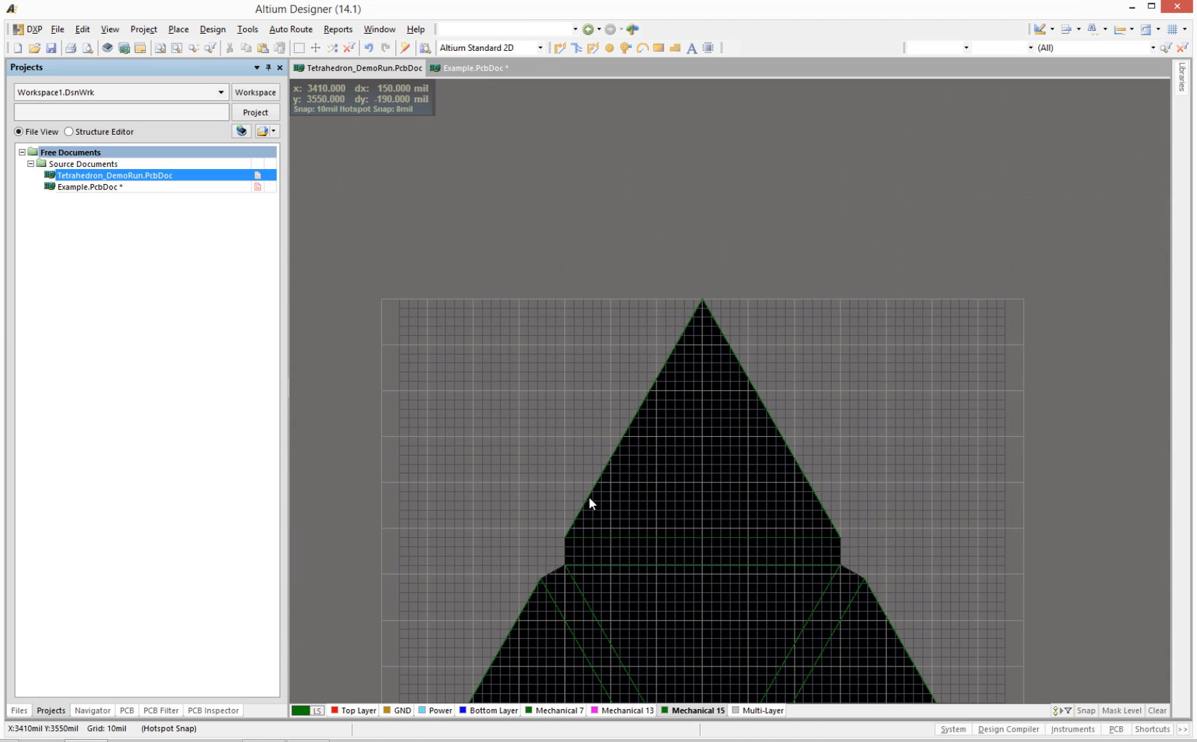
scroll(468, 490, down, 3)
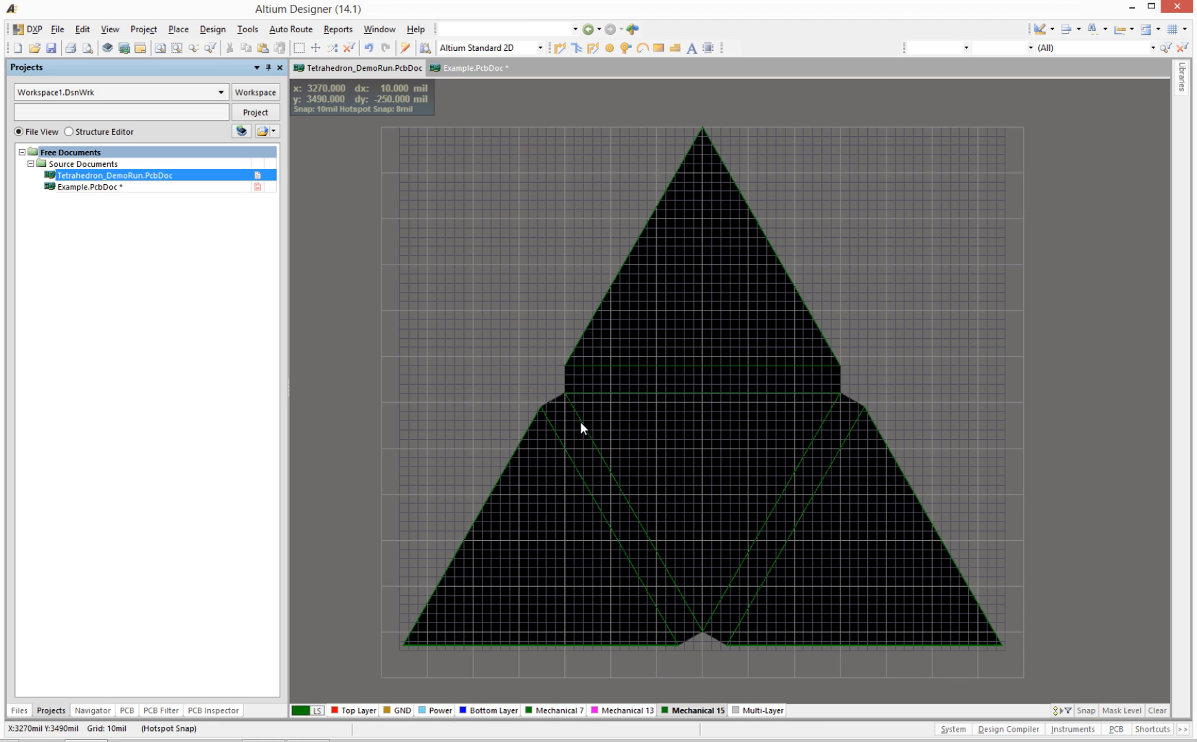
scroll(350, 186, up, 1)
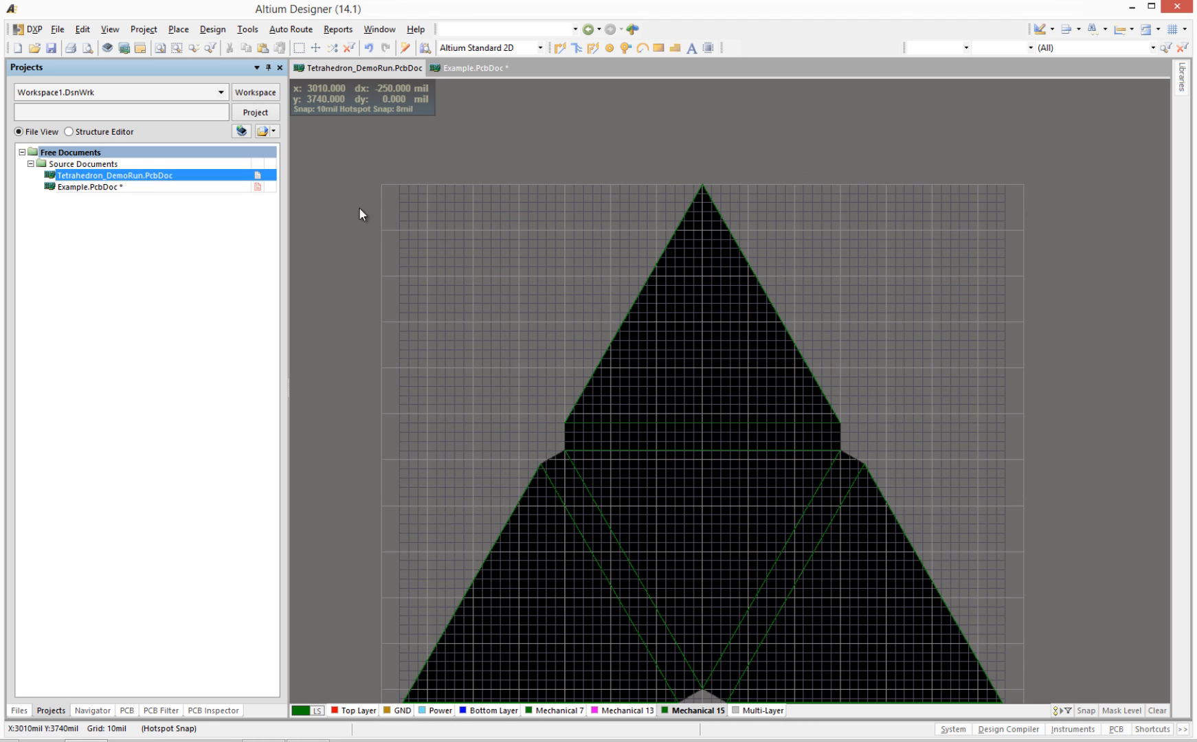
scroll(396, 236, down, 1)
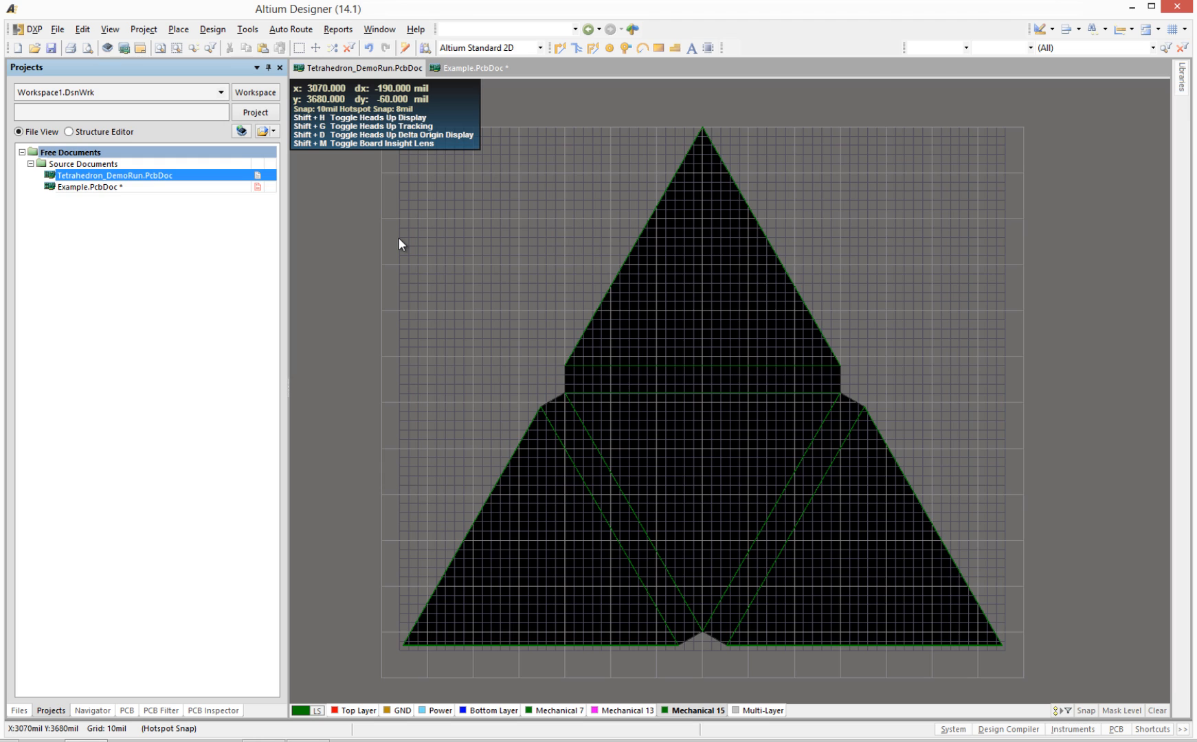
ctrl+scroll(399, 239, down, 2)
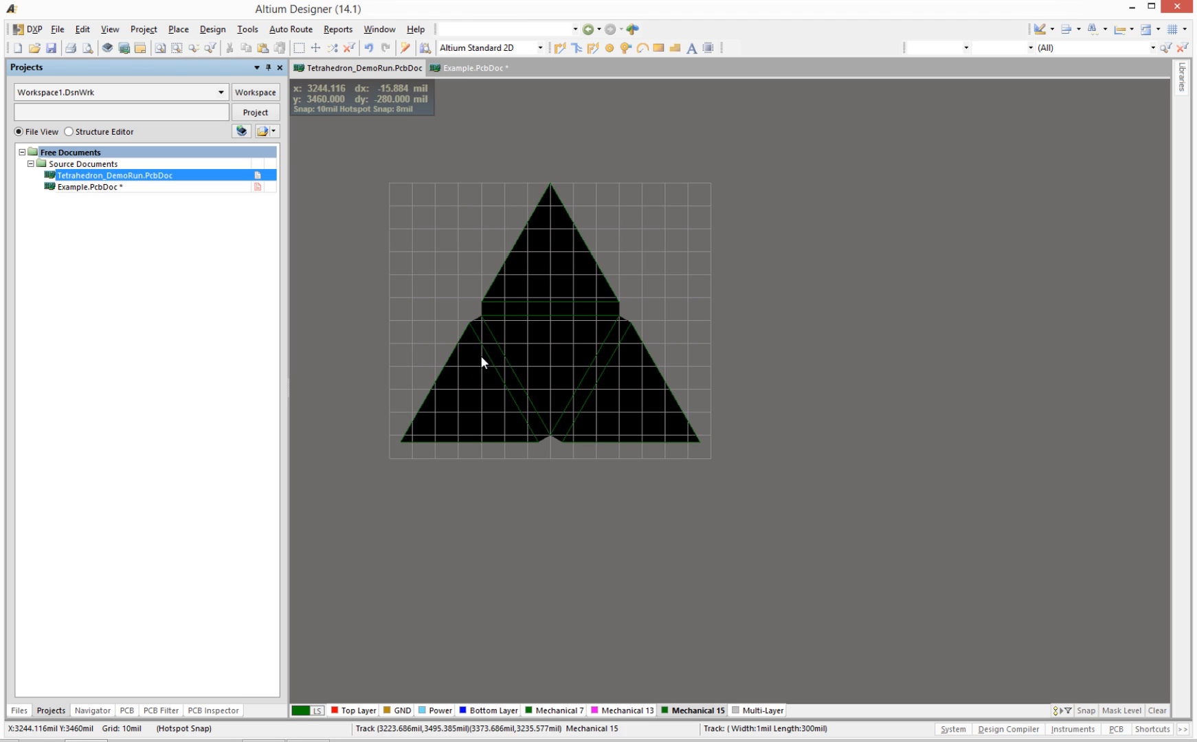
Select all the Mechanical 15 lines and copy them using the top apex as the reference point.
click(367, 161)
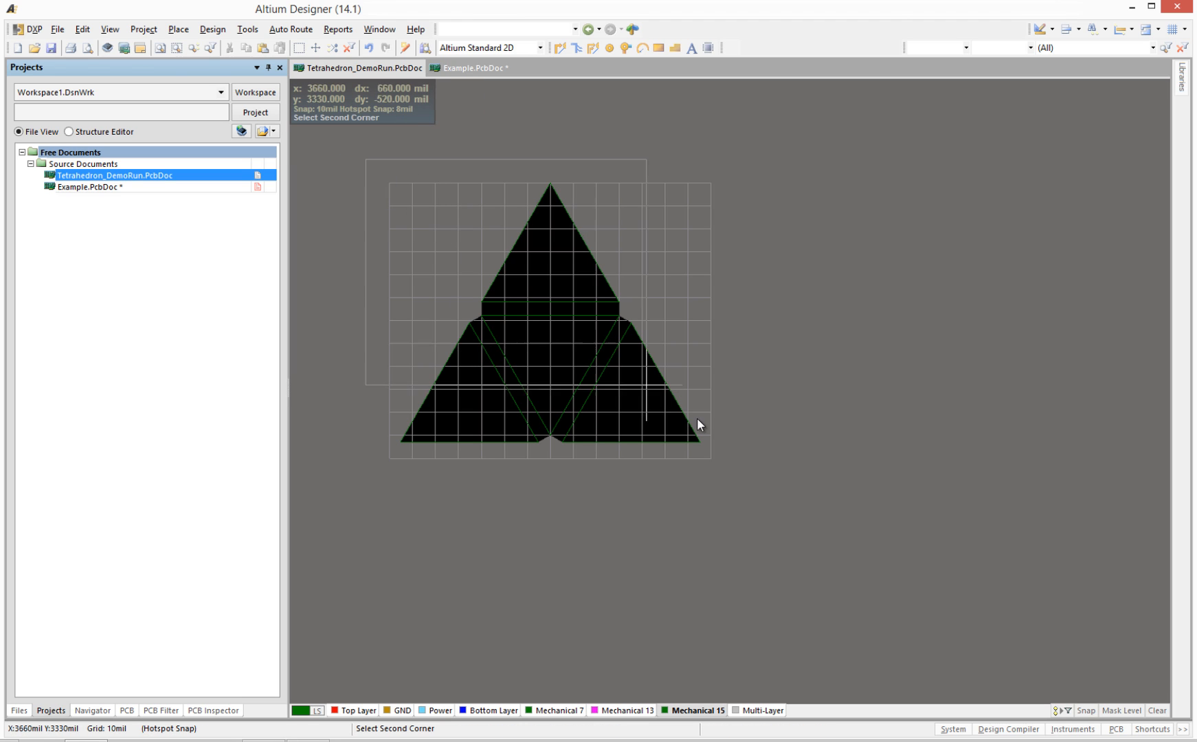
click(804, 507)
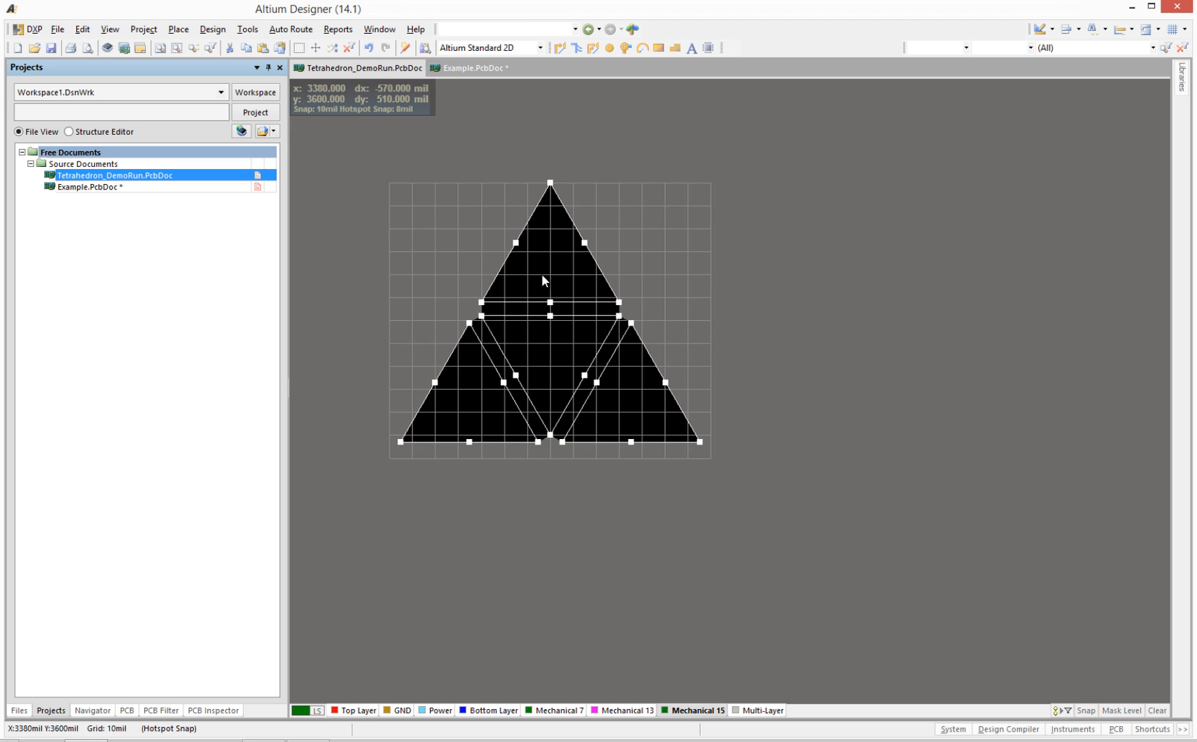
key(ctrl+c)
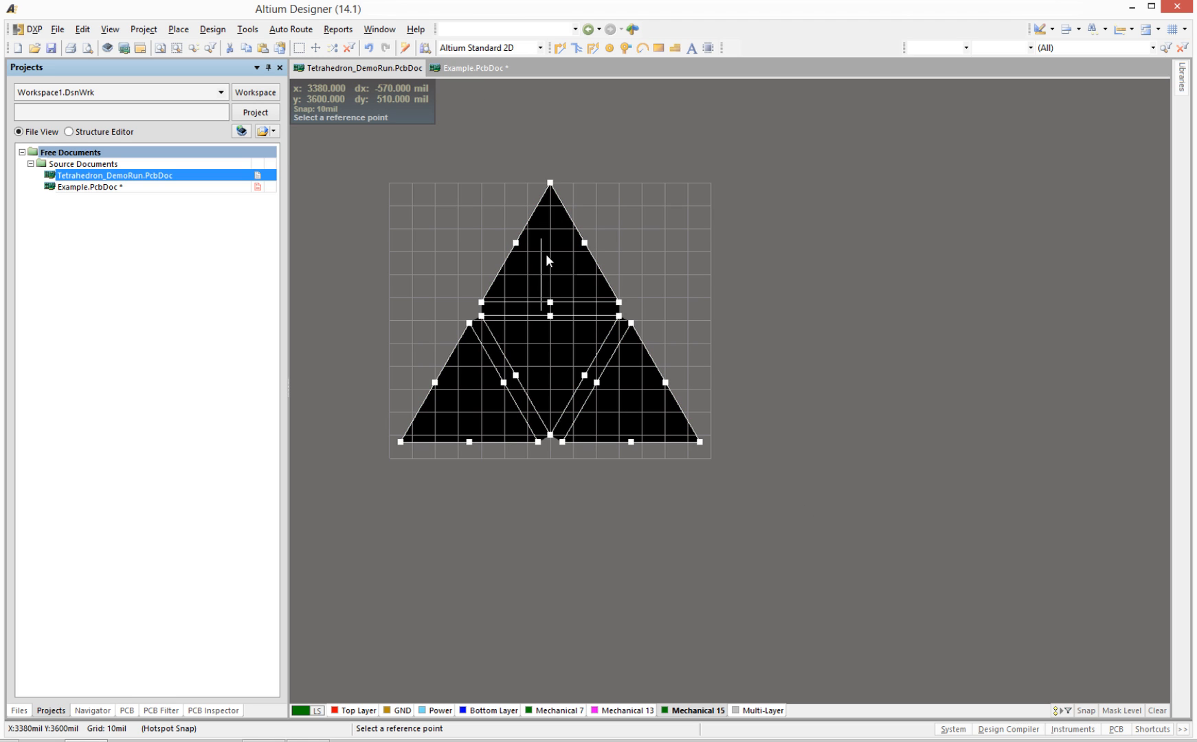
click(550, 184)
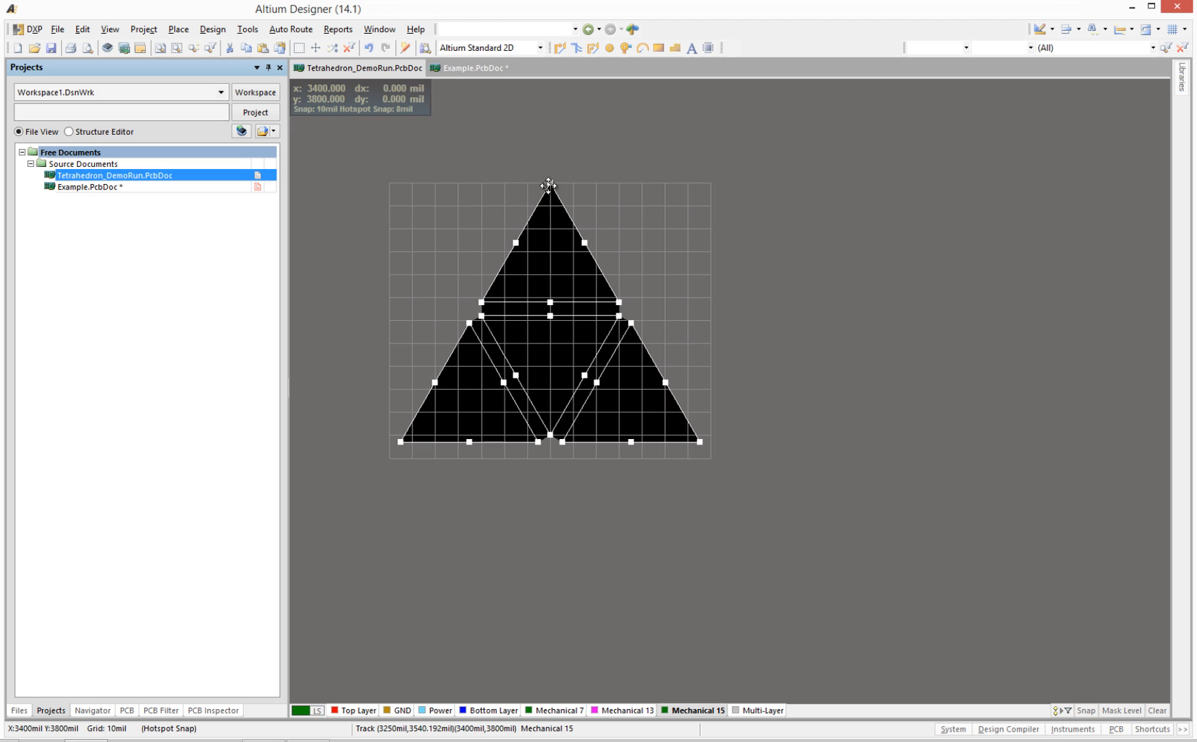
click(531, 128)
Switch to Example.PcbDoc and make Mechanical 7 the active layer for the copied region lines.
click(475, 68)
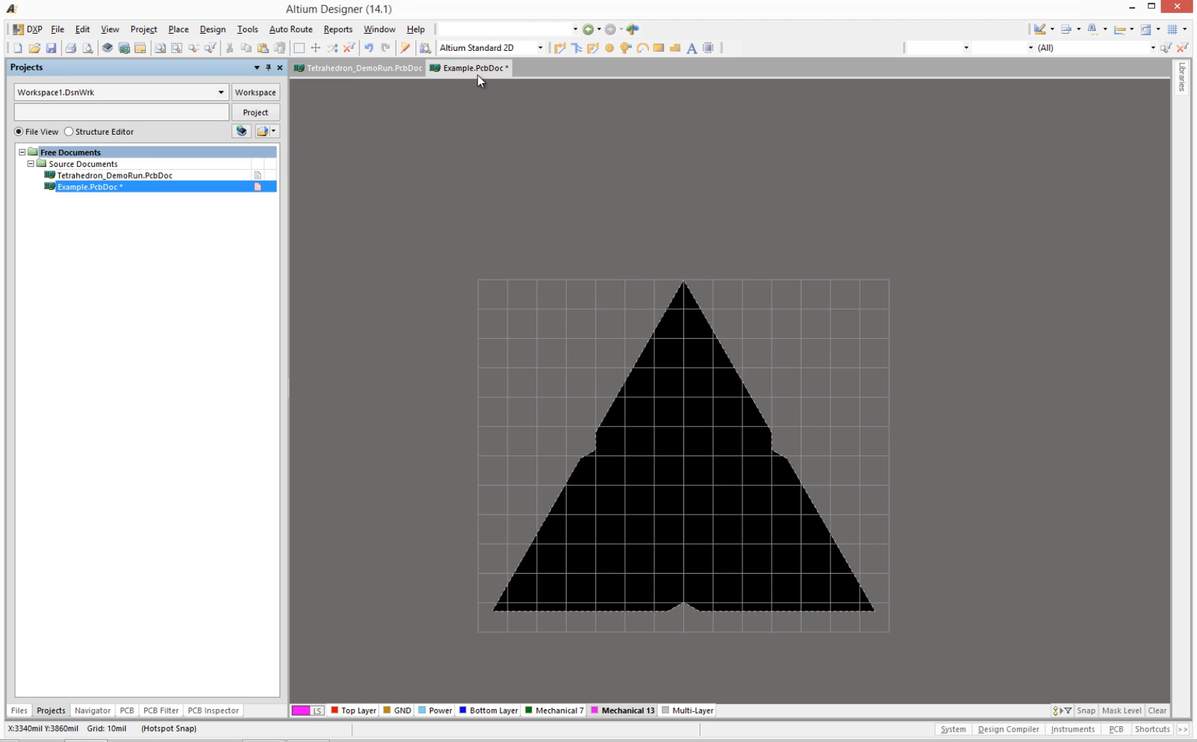
key(ctrl+v)
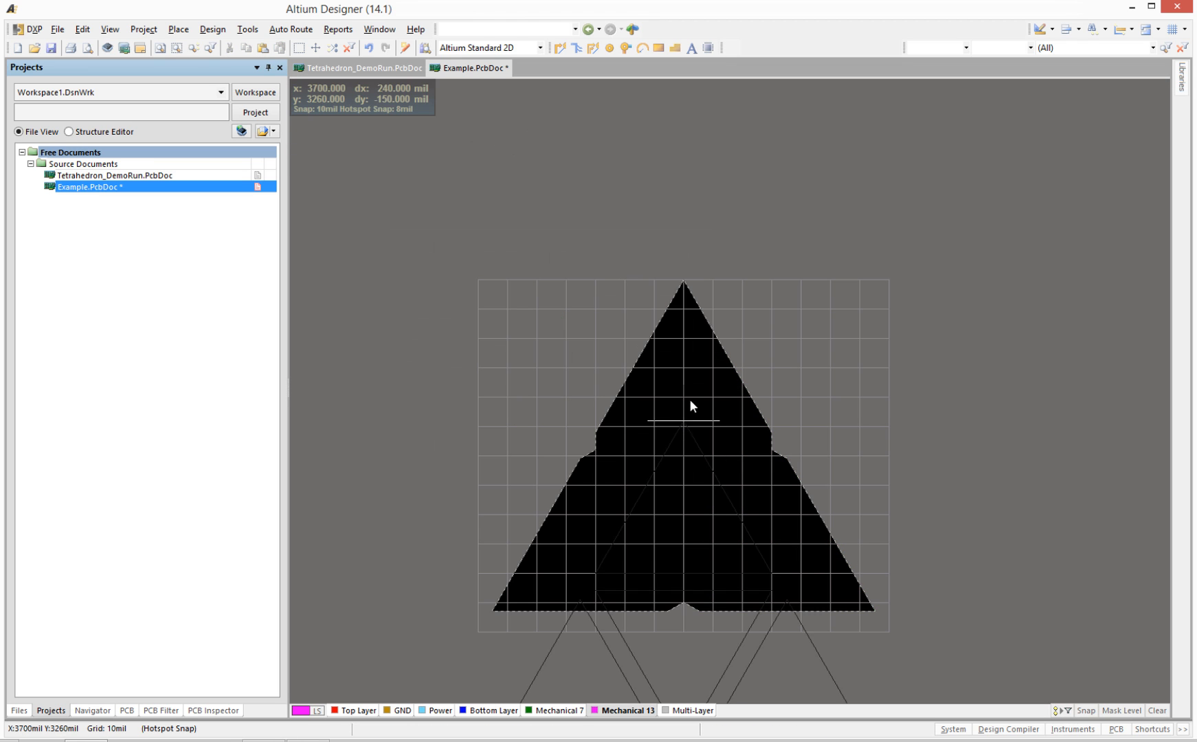
click(557, 711)
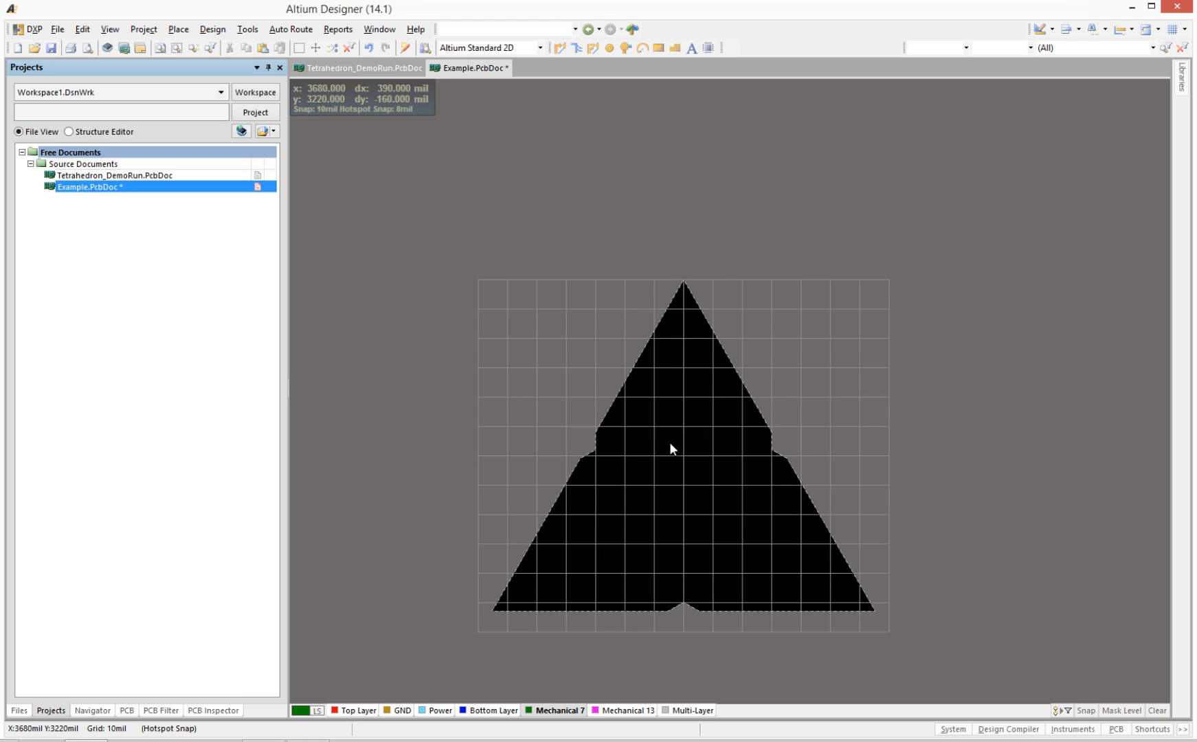
Paste the copied region lines with Paste Special on the current layer, placing the top apex at X 3700 mil, Y 3500 mil.
click(82, 30)
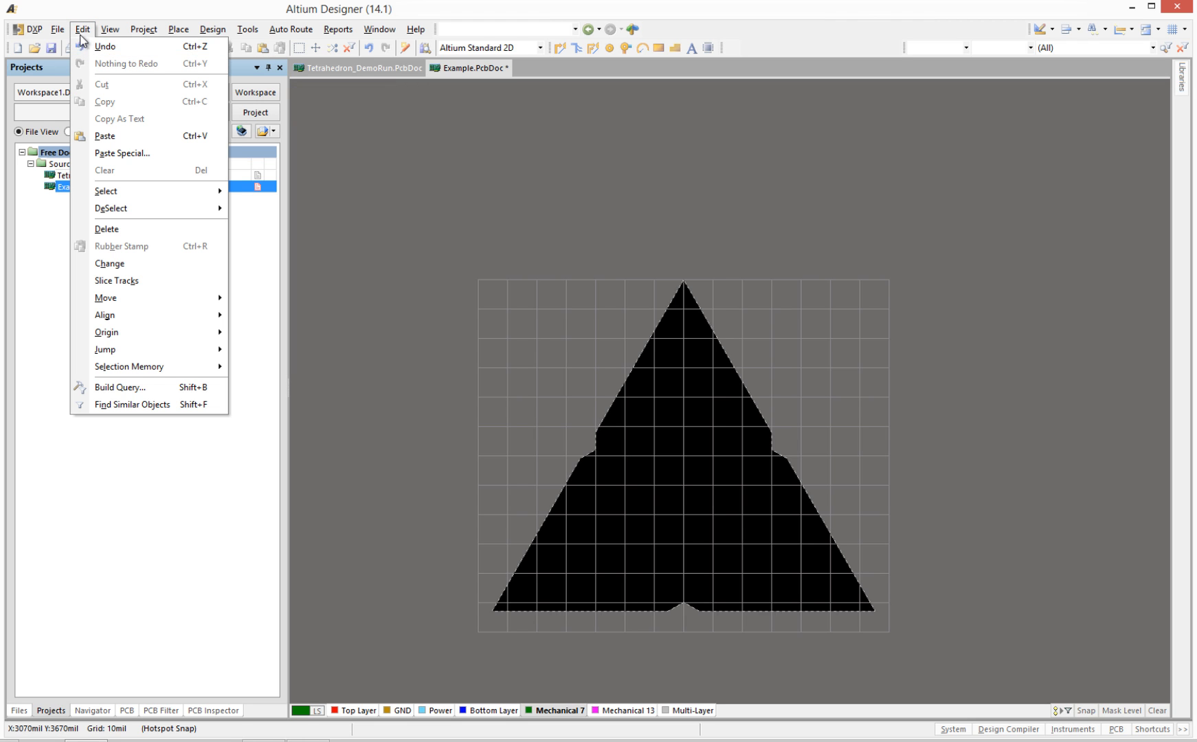
click(122, 153)
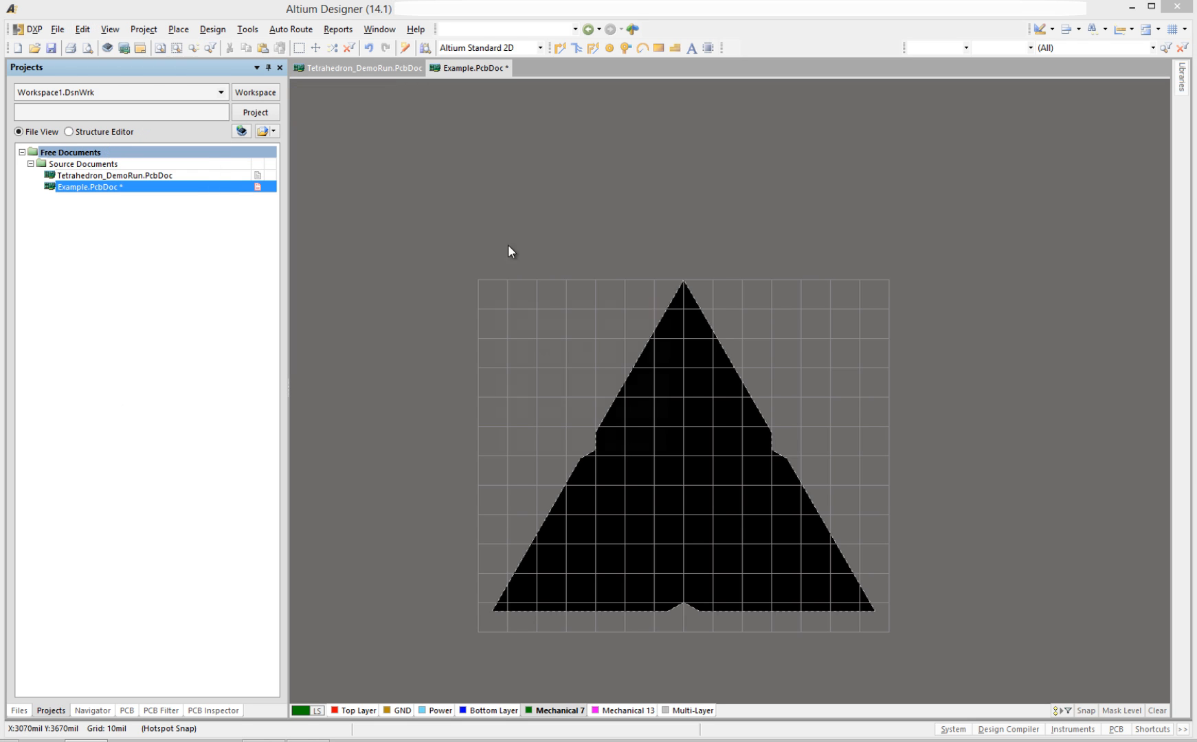
click(528, 352)
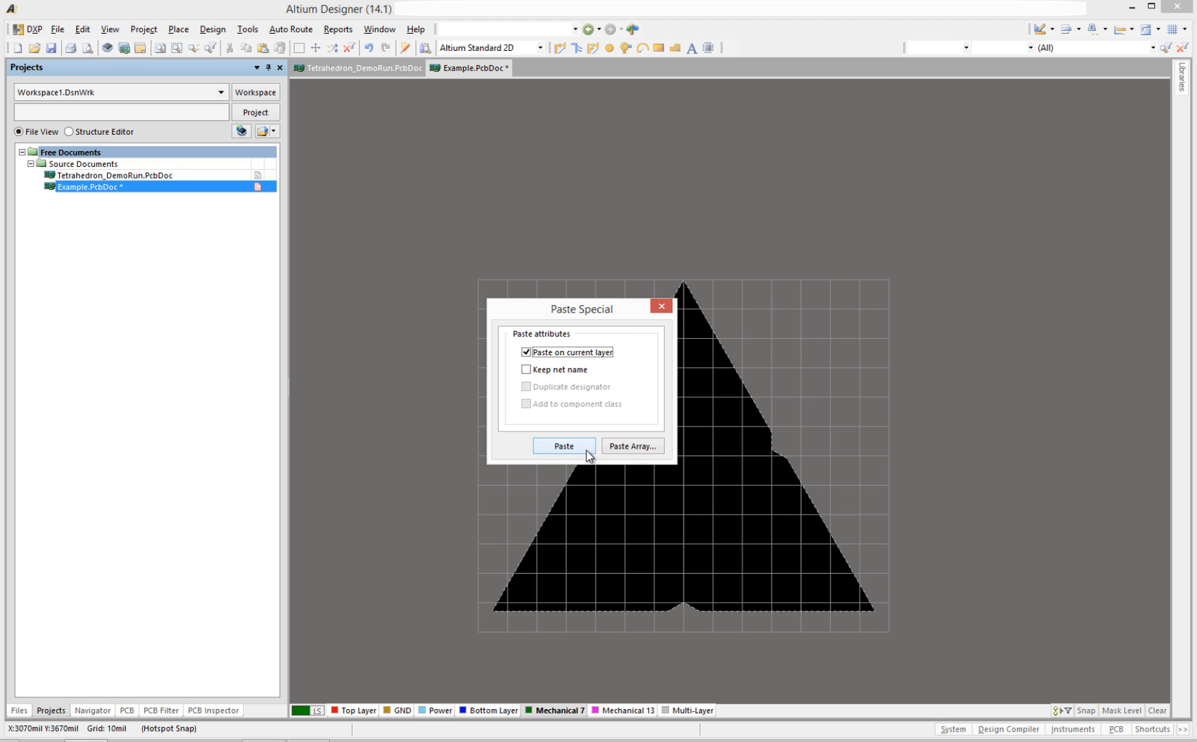
click(565, 448)
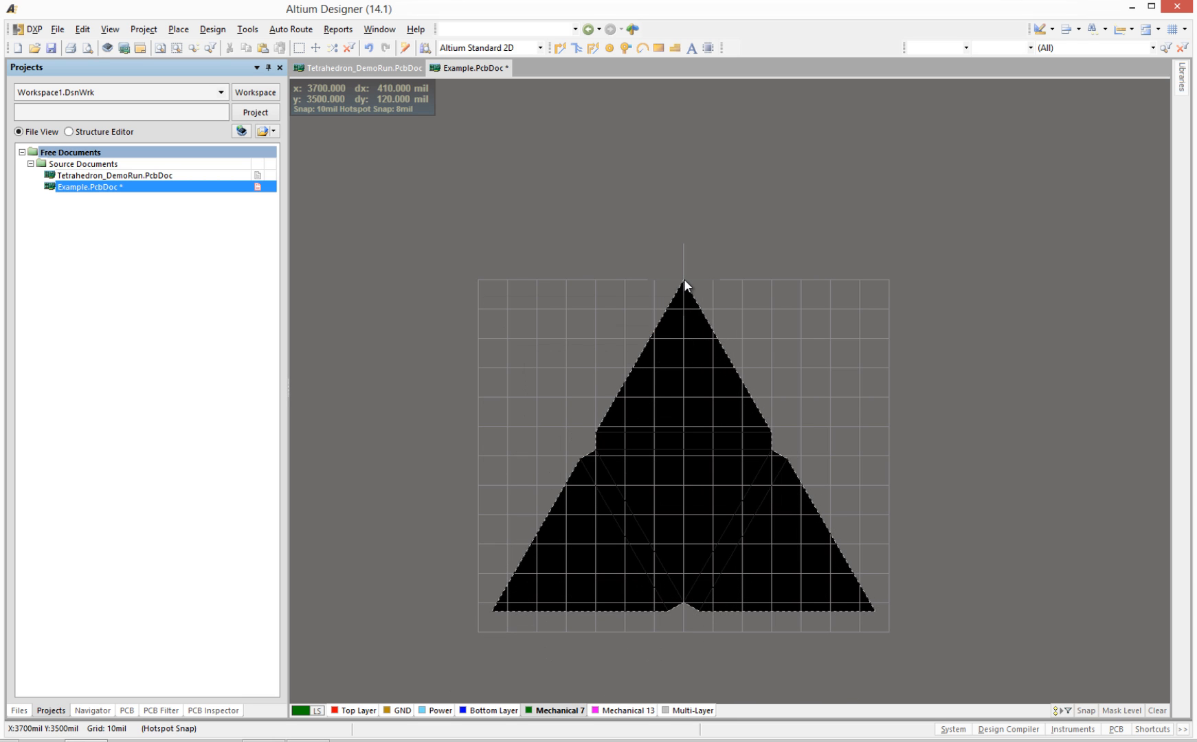
ctrl+scroll(684, 279, up, 2)
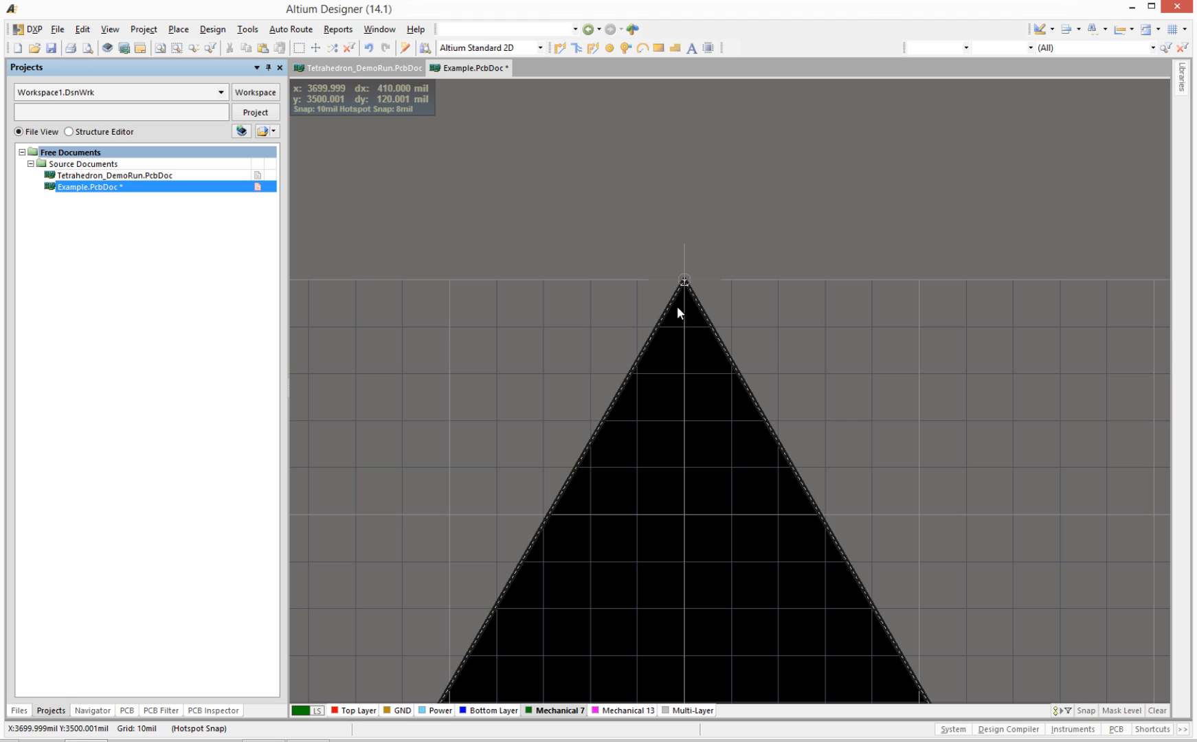
click(685, 281)
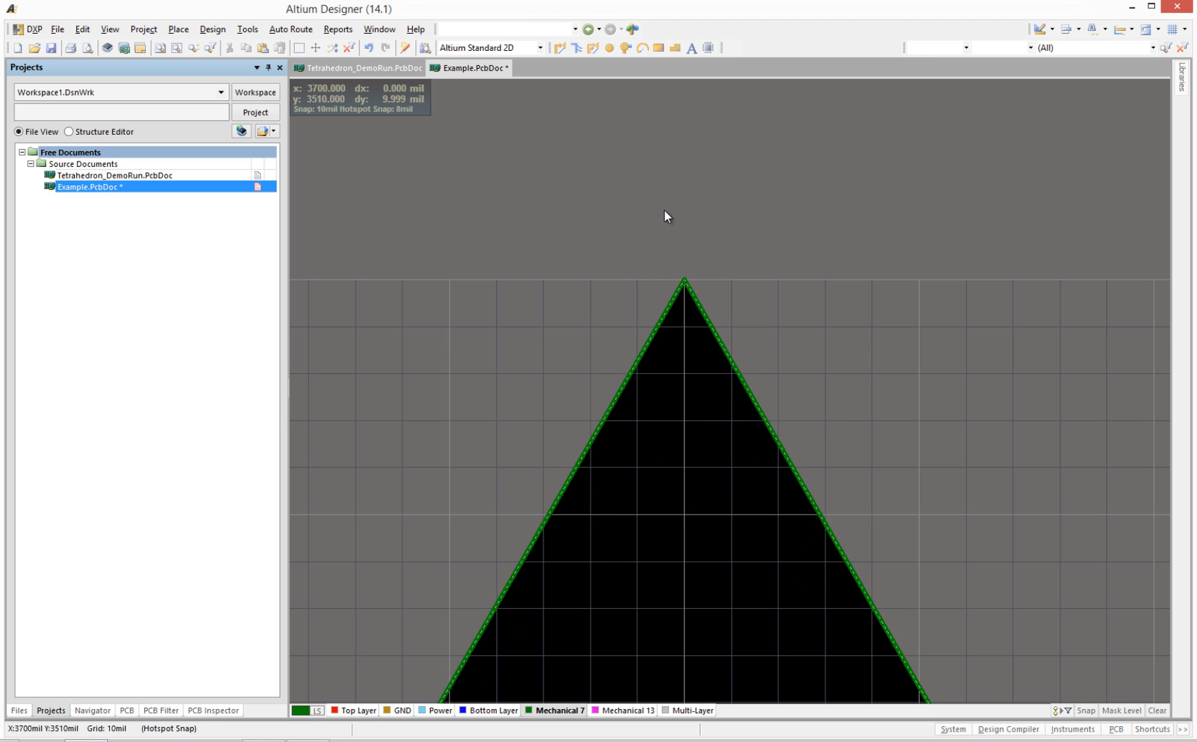
Fit the pasted region lines in view and save Example.PcbDoc.
key(shift+h)
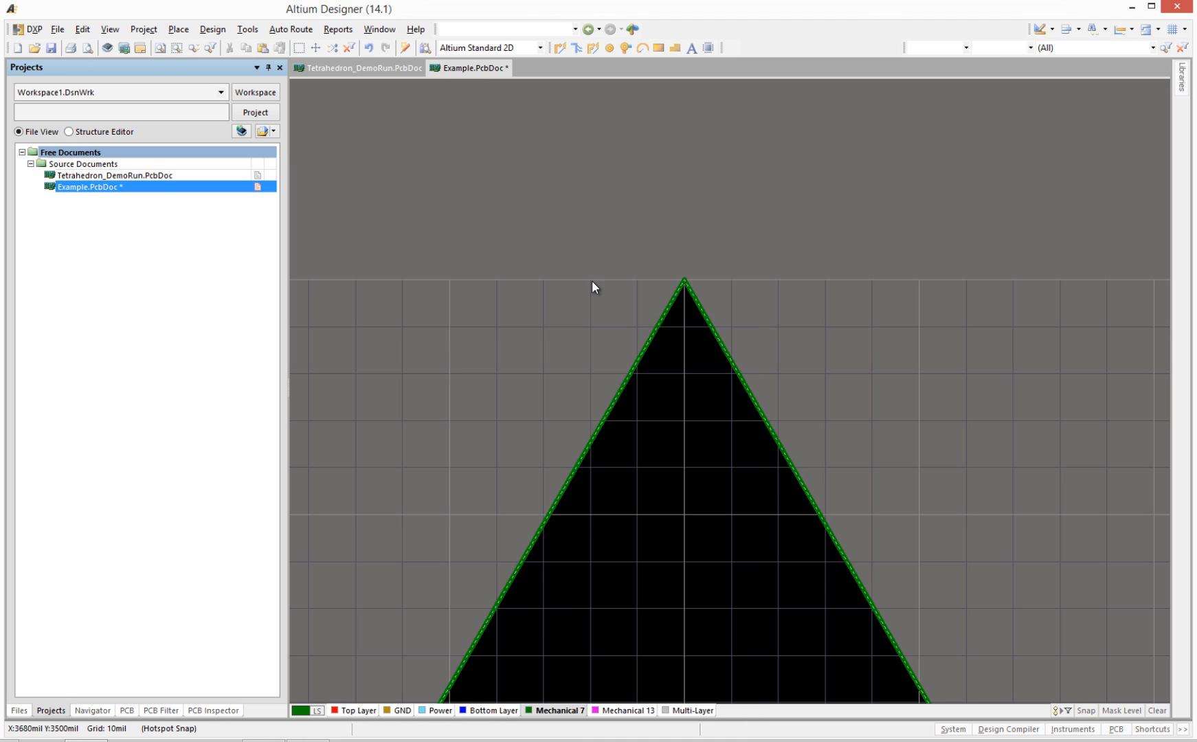
key(ctrl+Page_Down)
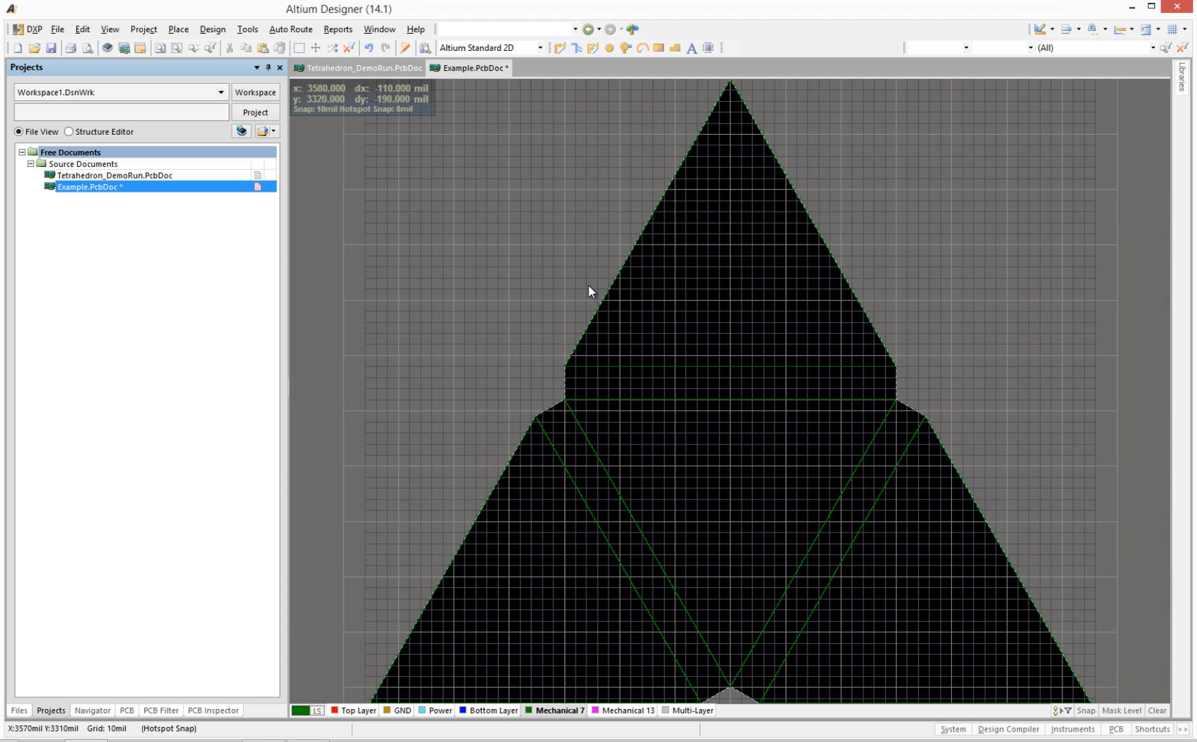
click(446, 384)
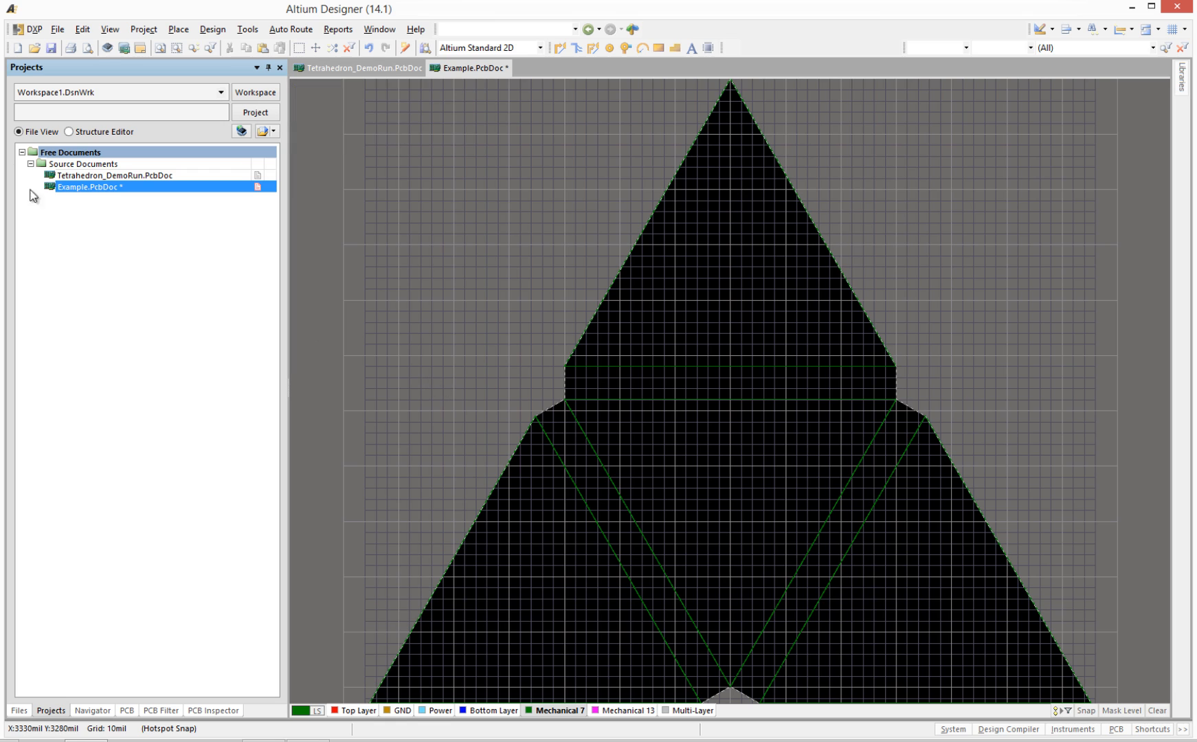
right_click(81, 189)
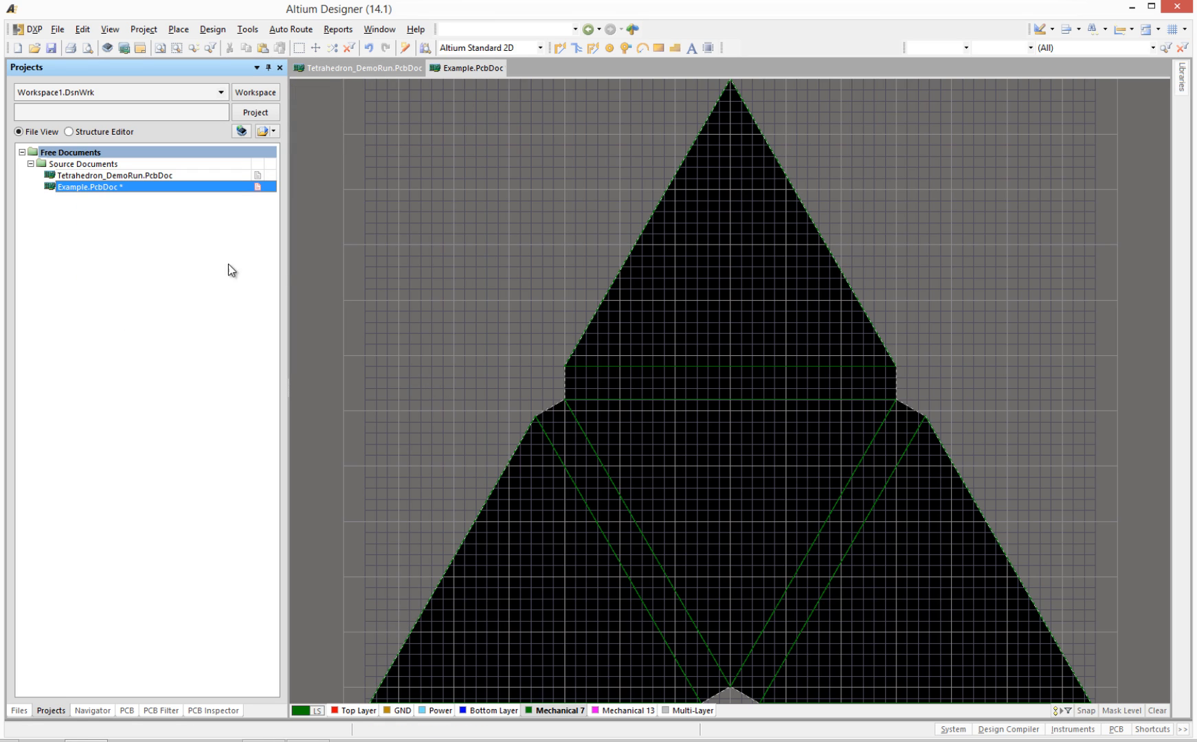
click(108, 272)
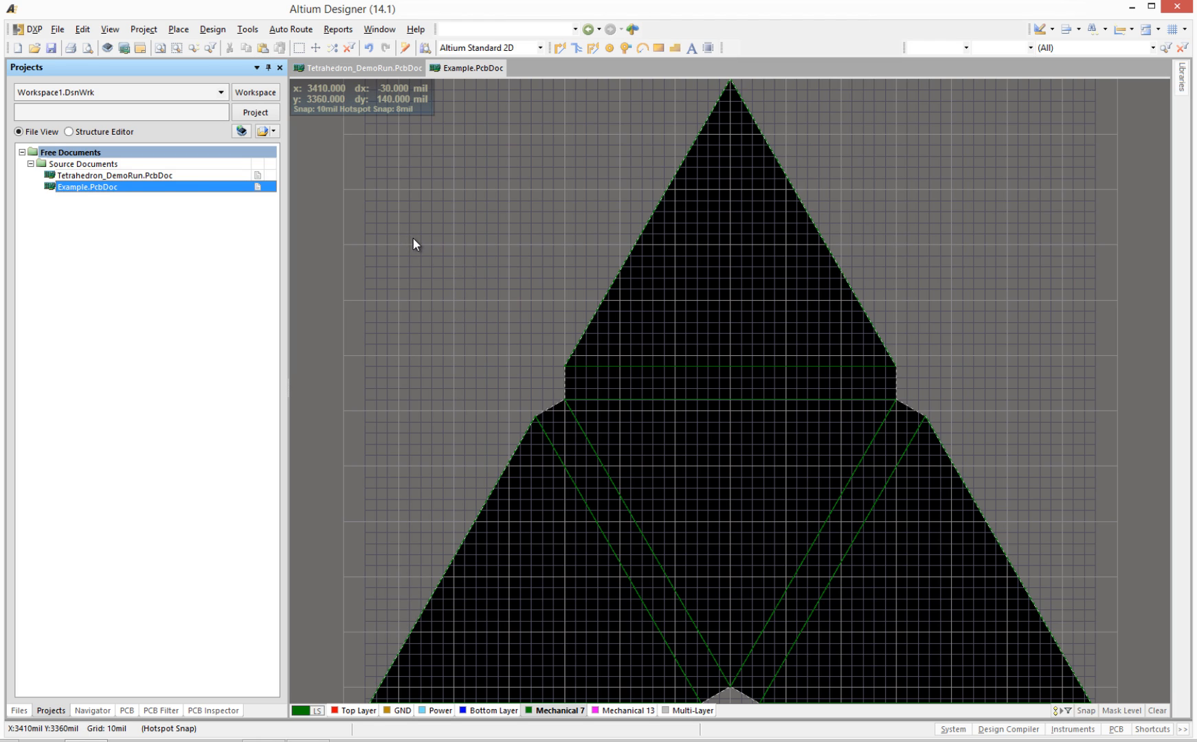
Switch the board to Board Planning Mode and list its layer stack regions for editing.
click(112, 30)
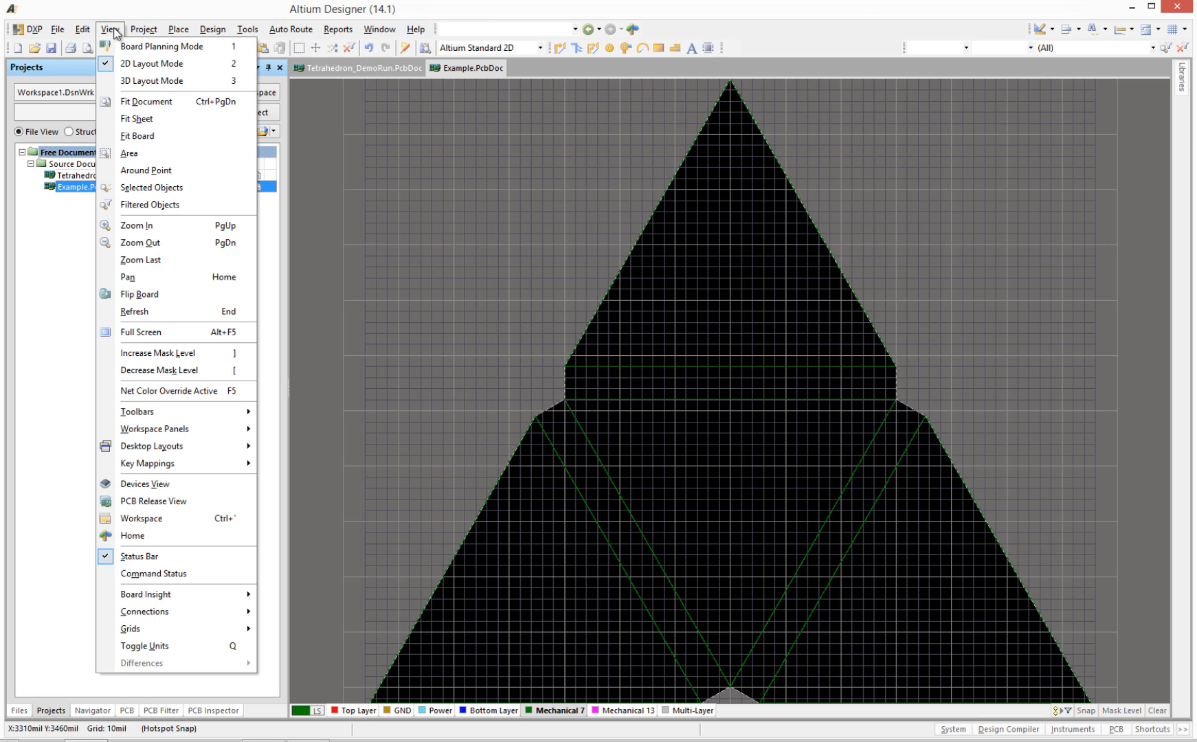
click(177, 44)
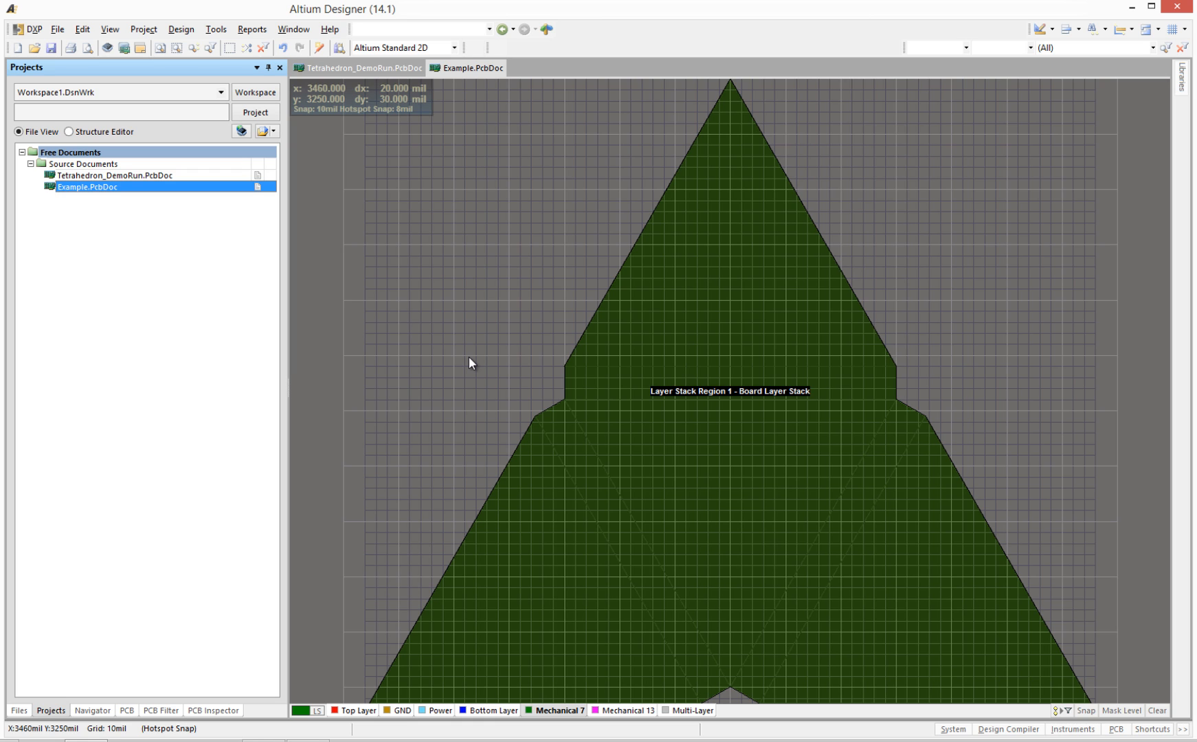
click(126, 710)
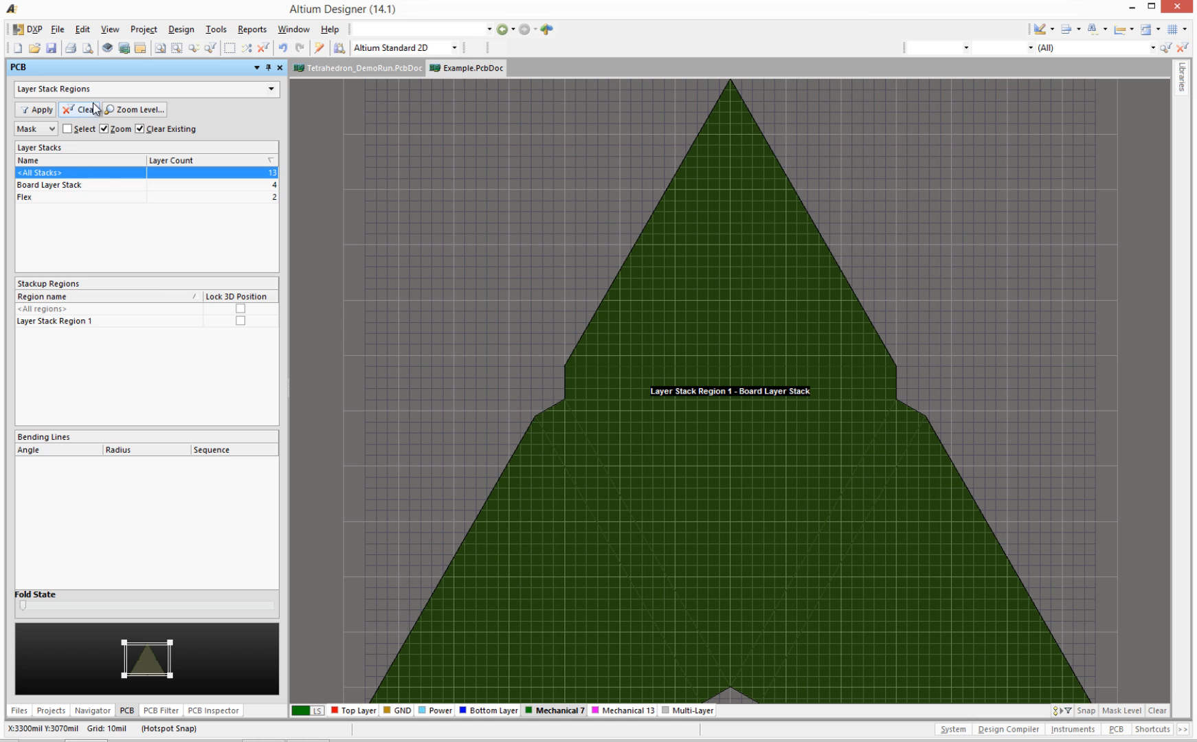
click(271, 89)
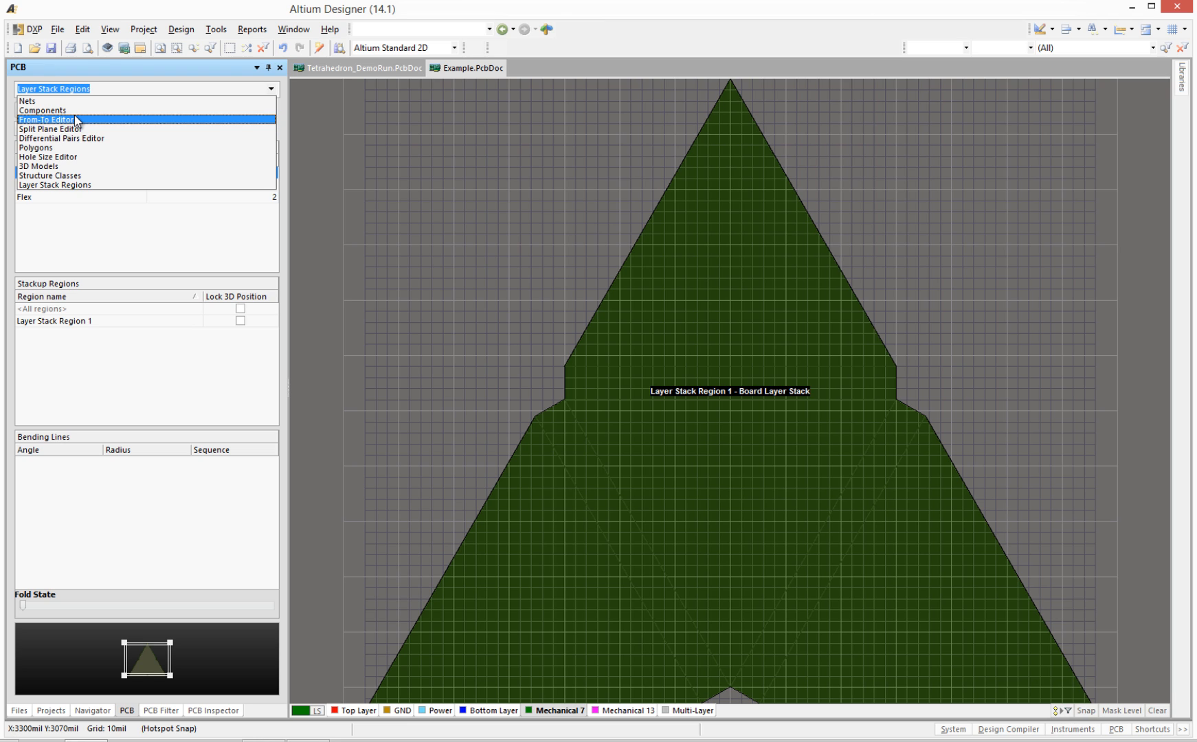
click(46, 185)
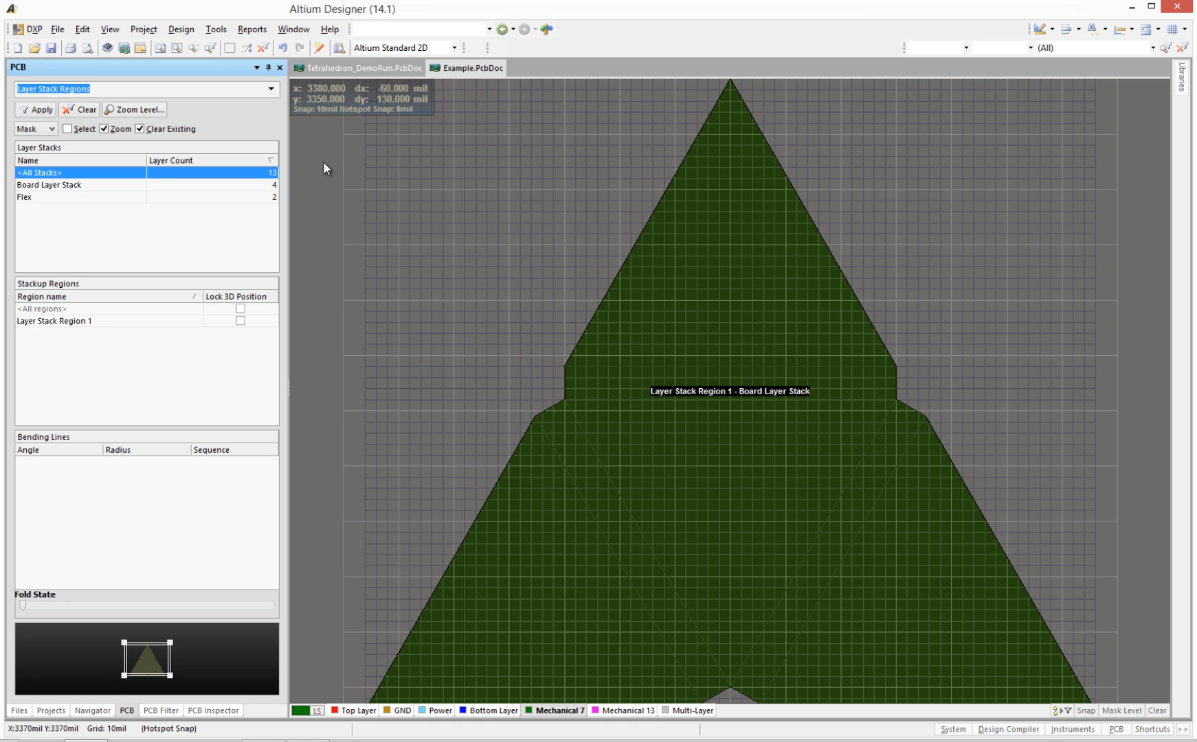
Define a roughly horizontal split line across the base of the board's upper triangle, near the upper fold line.
click(179, 30)
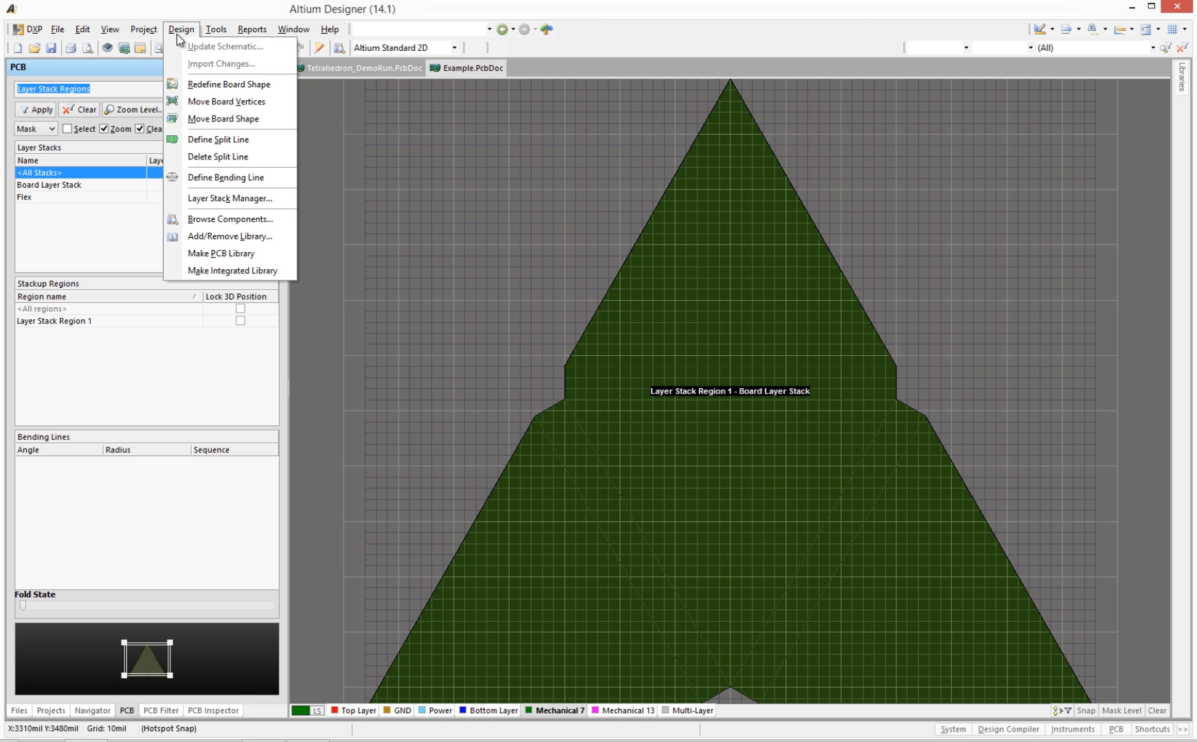
click(193, 142)
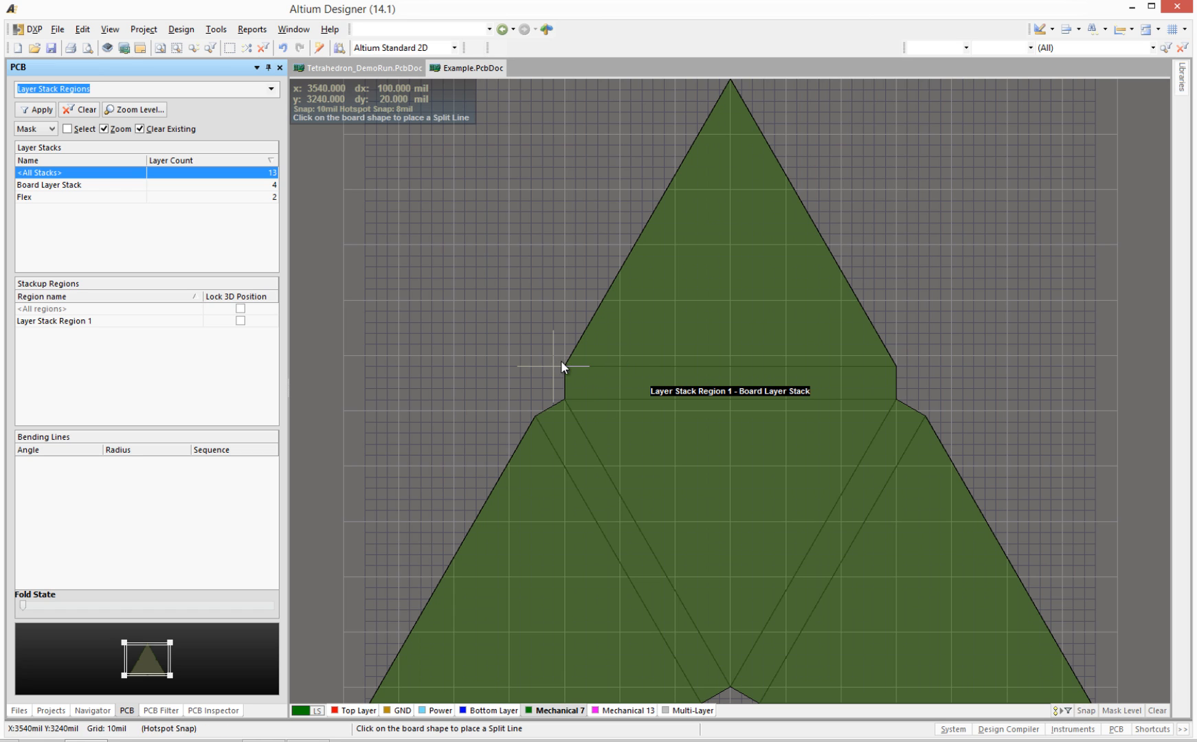
scroll(589, 359, down, 1)
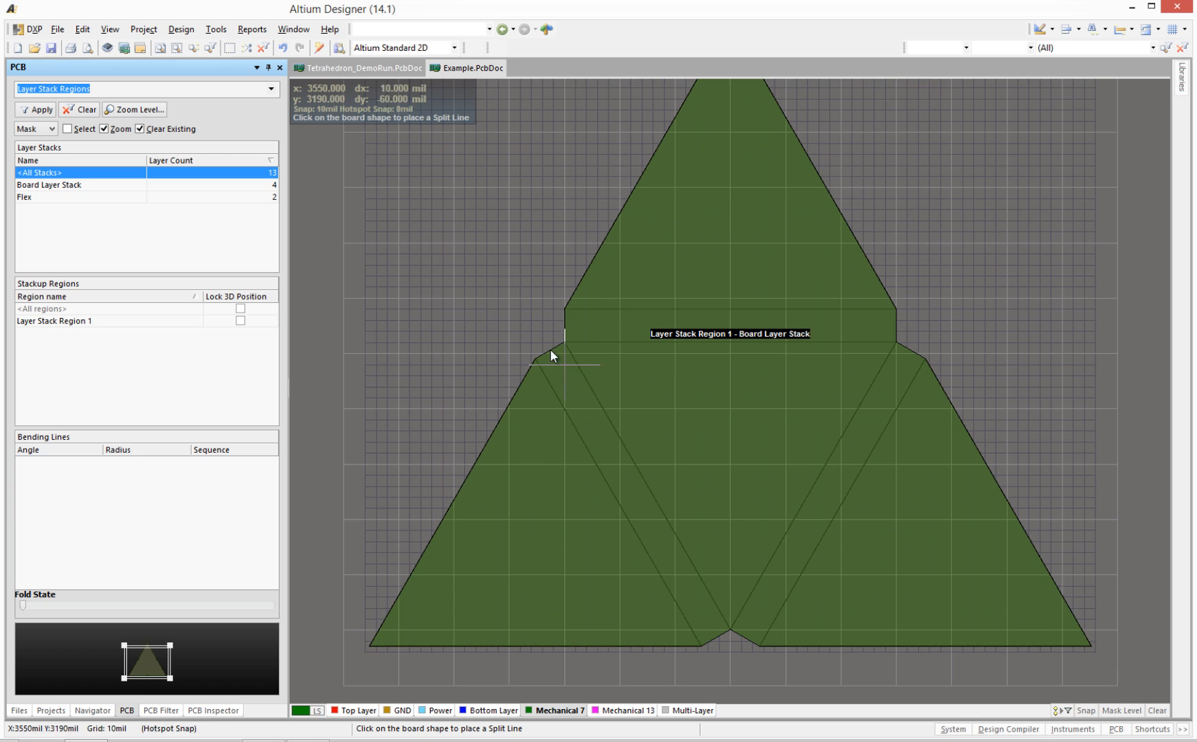
click(576, 309)
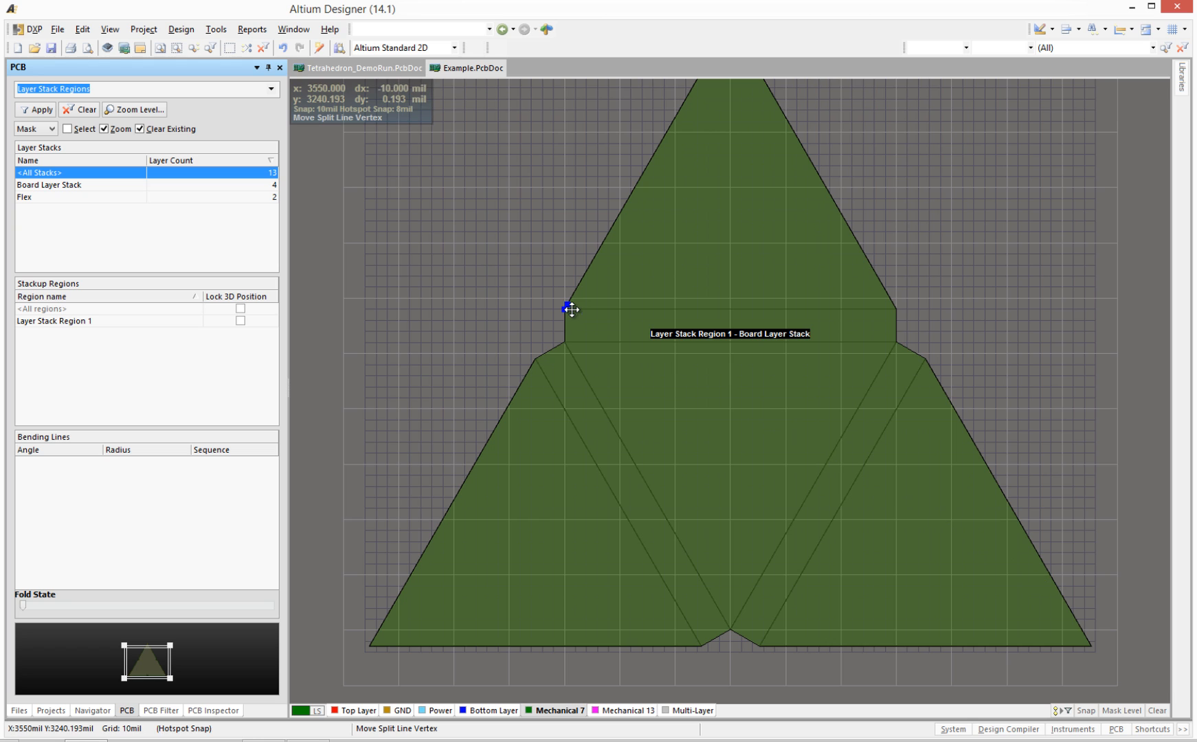
click(891, 300)
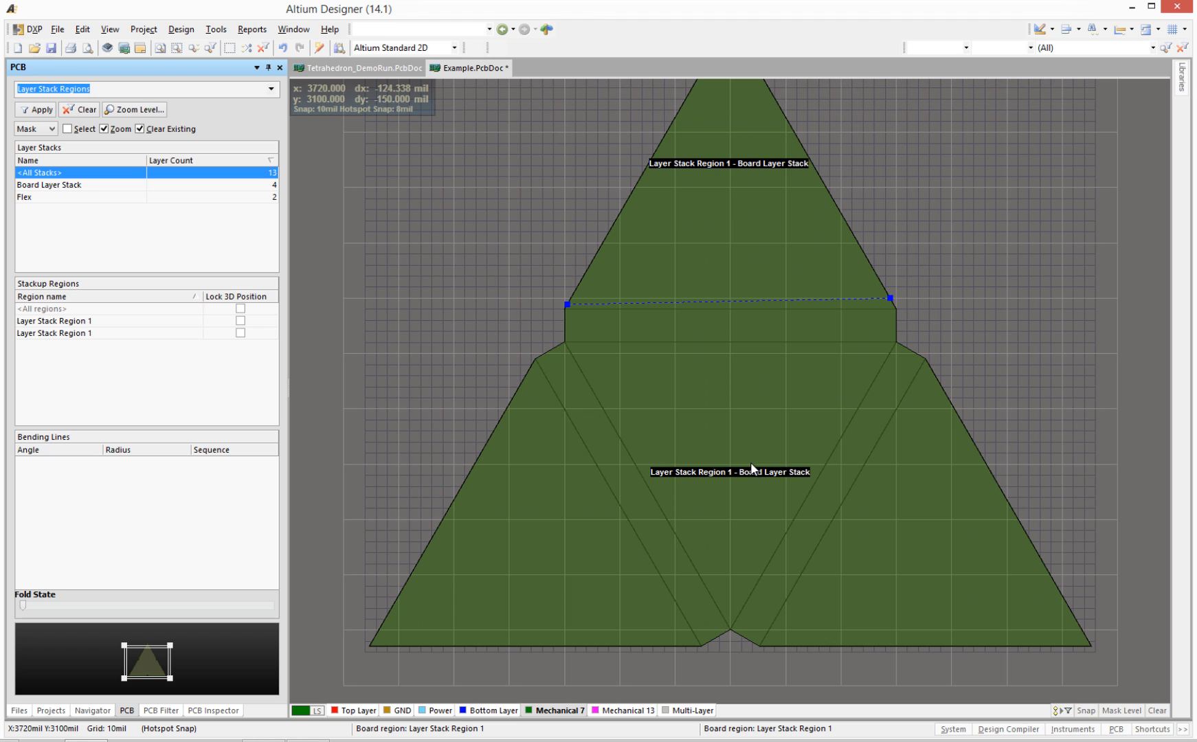
Define a slanted split line across the board's lower-left triangle, roughly parallel to its outer fold line.
click(180, 29)
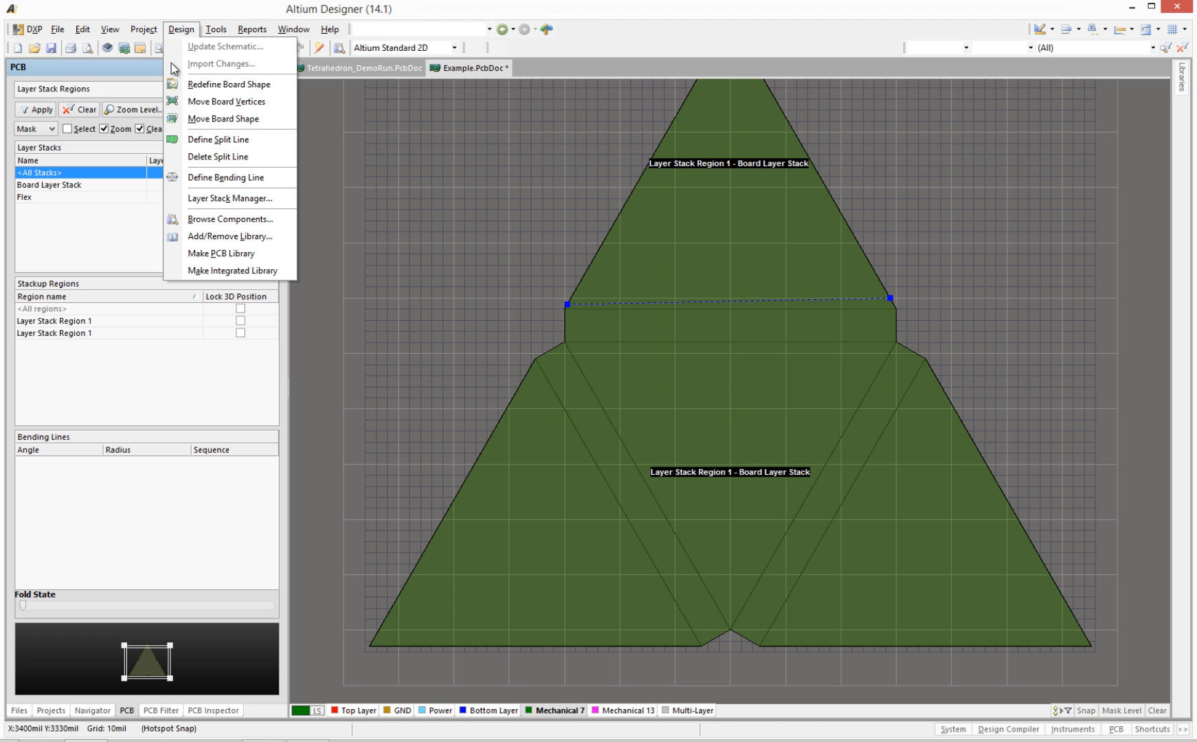
click(192, 141)
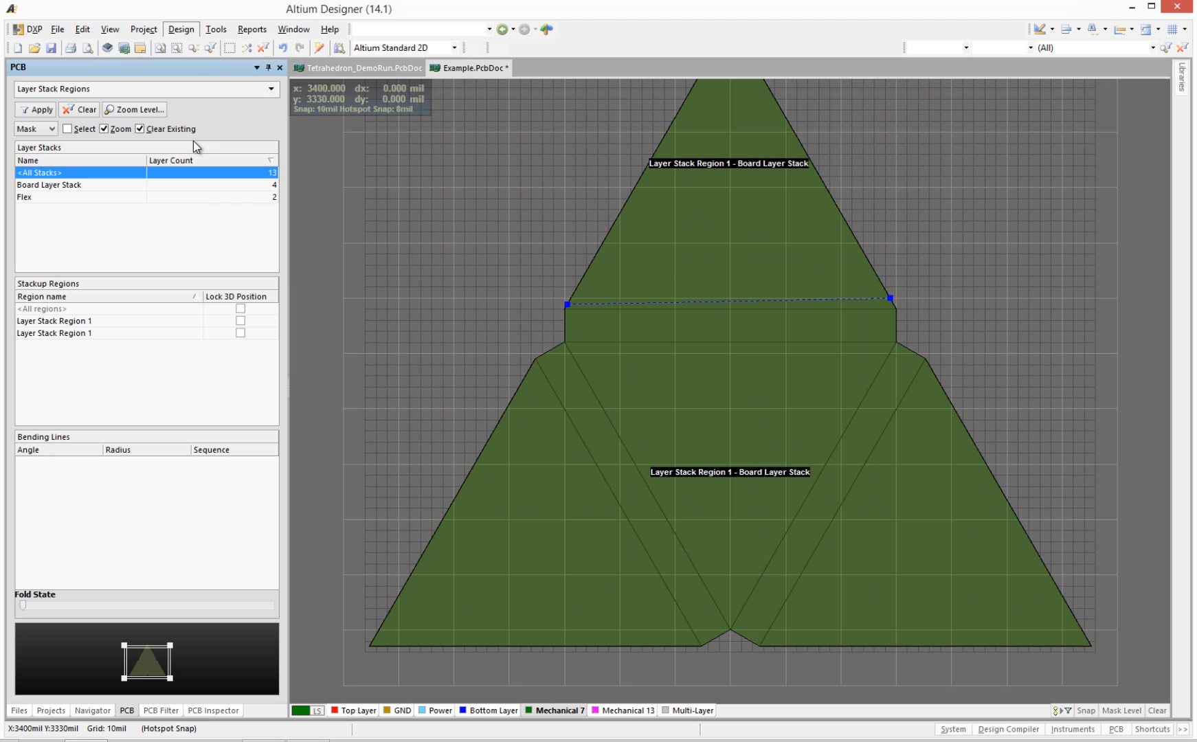
click(520, 391)
click(599, 521)
Define a second slanted split line between the two left fold lines, from the left notch to the bottom notch.
click(182, 29)
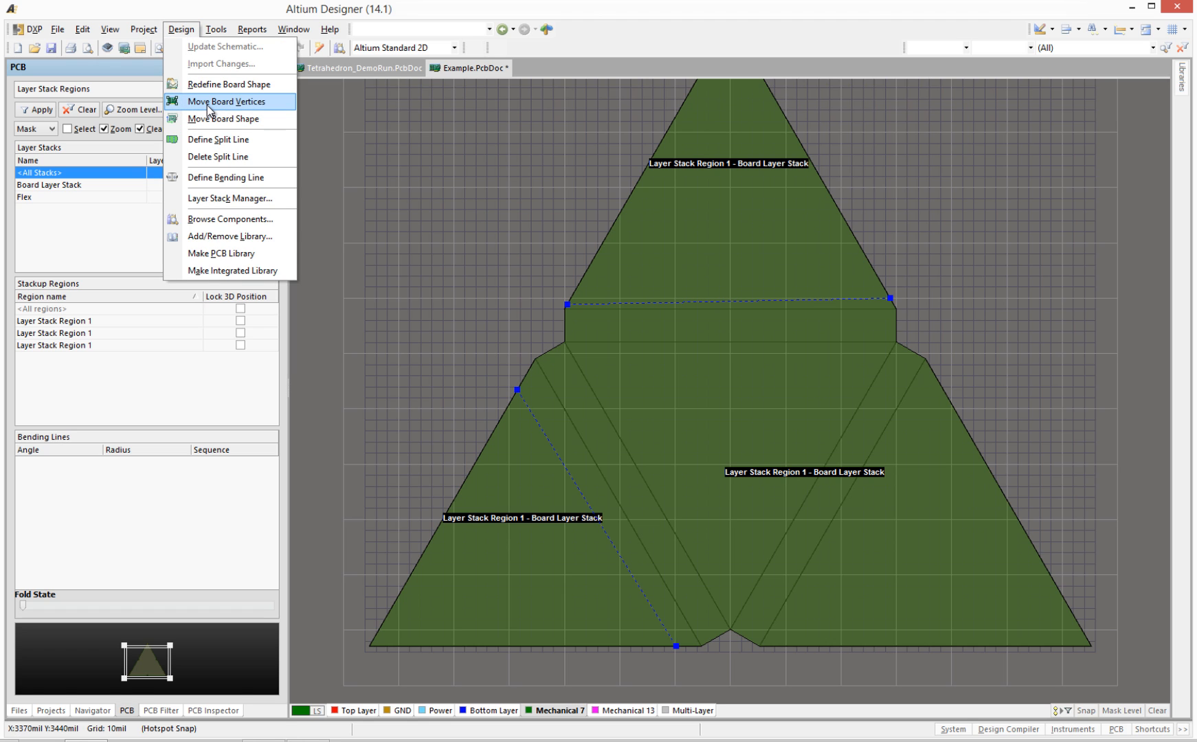
click(219, 140)
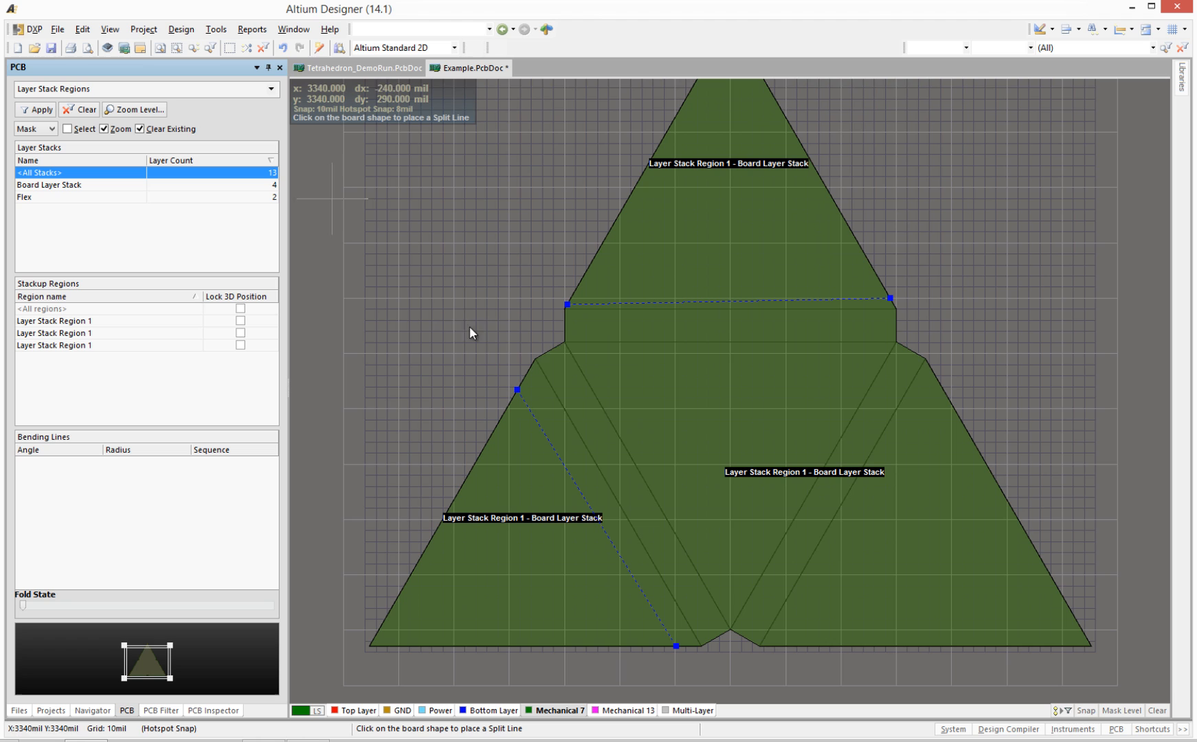
click(558, 357)
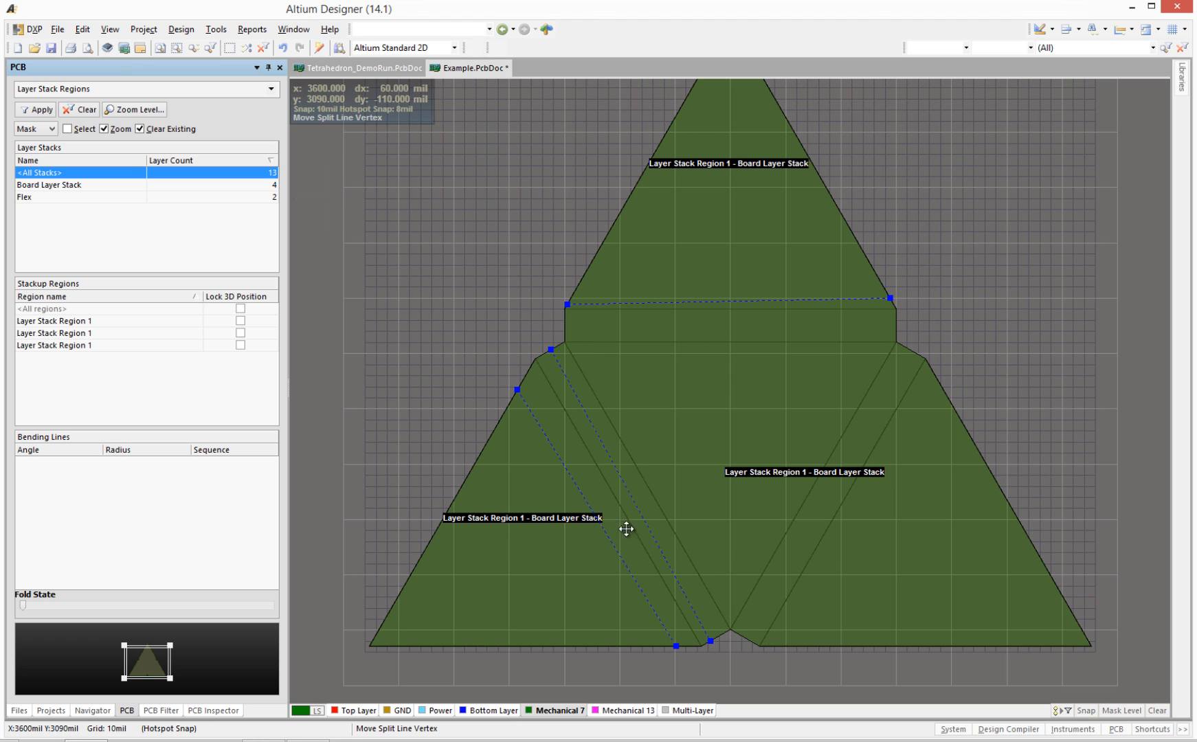
click(677, 571)
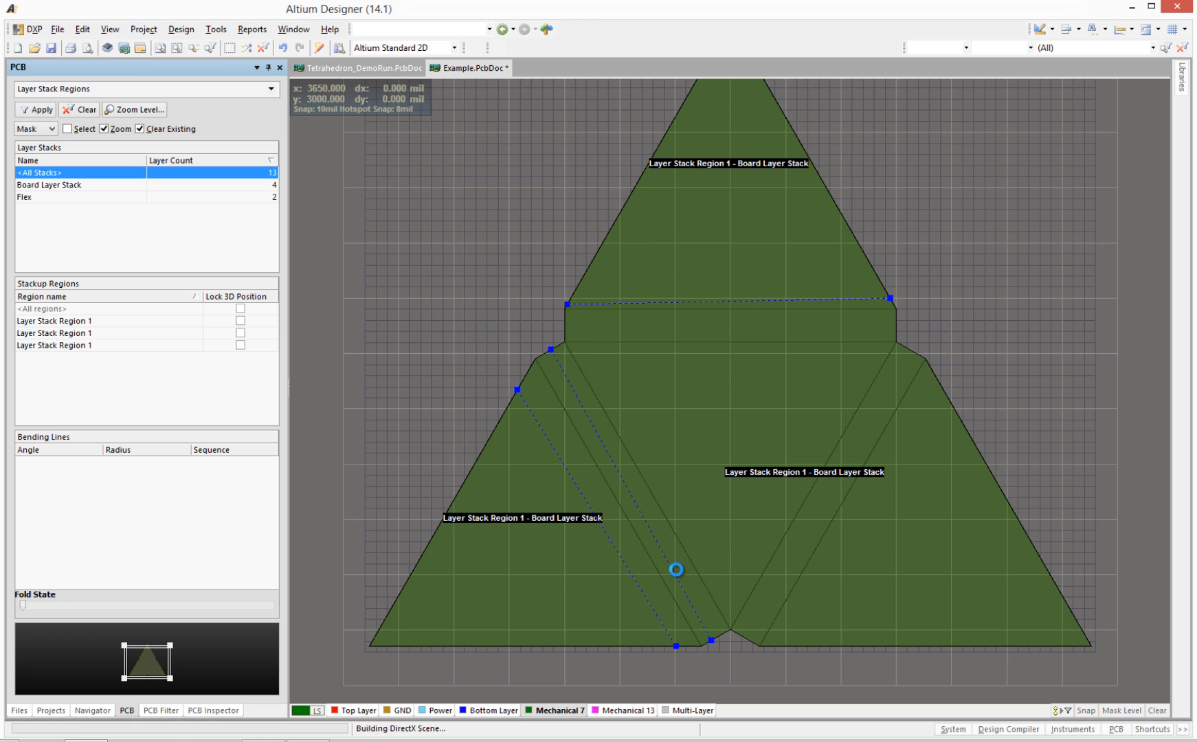
Define a horizontal split line across the upper fold strip, just above the central triangle.
click(183, 31)
click(218, 140)
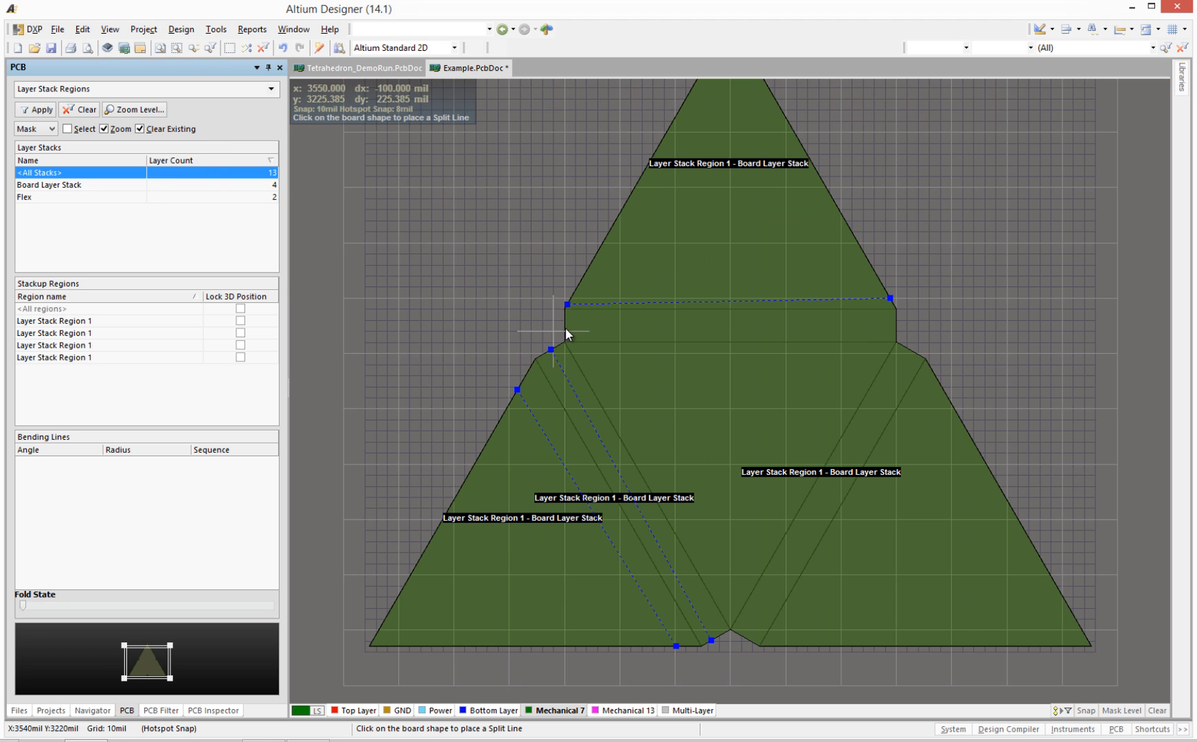
click(589, 332)
click(852, 331)
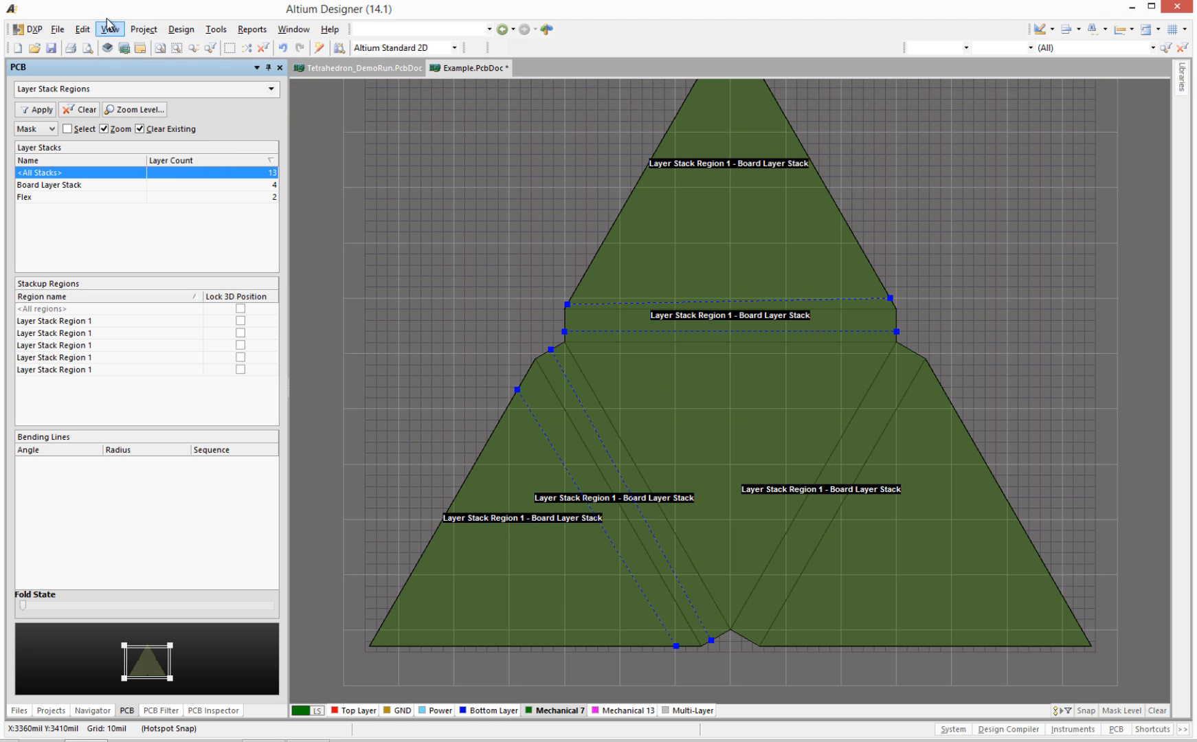
Define a slanted split line from the right notch to the bottom notch, just outside the inner right fold line.
click(182, 29)
click(213, 139)
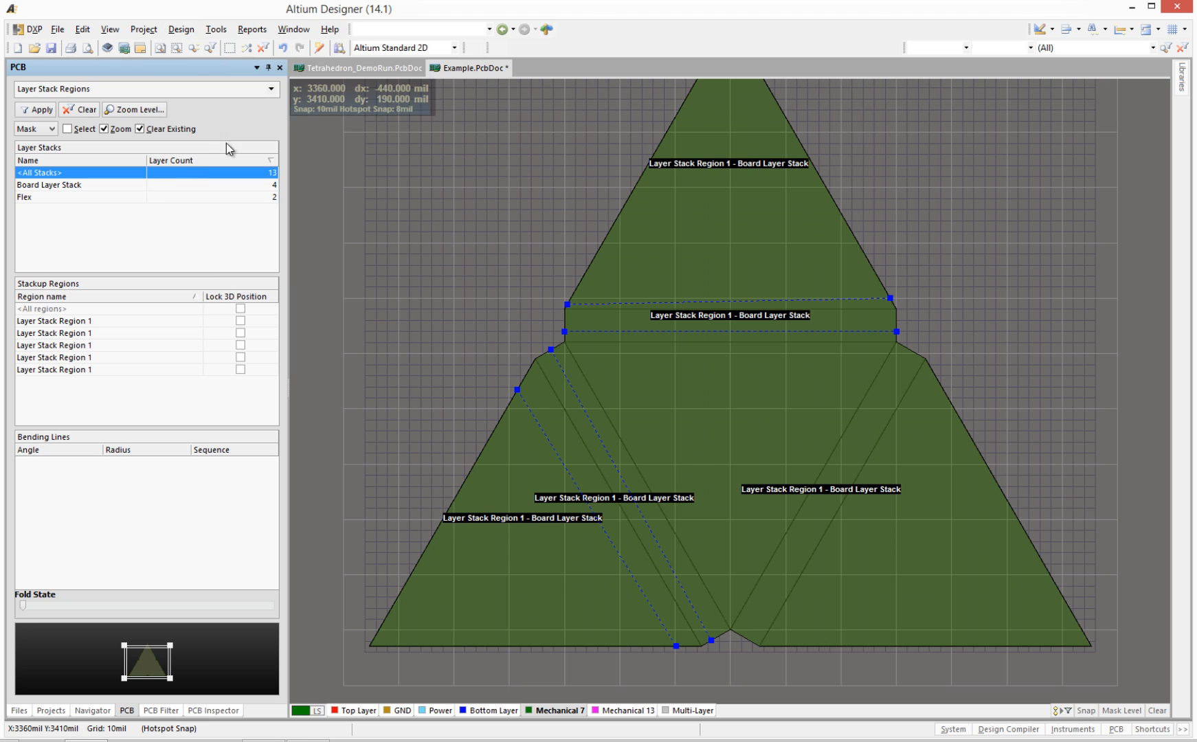
click(897, 344)
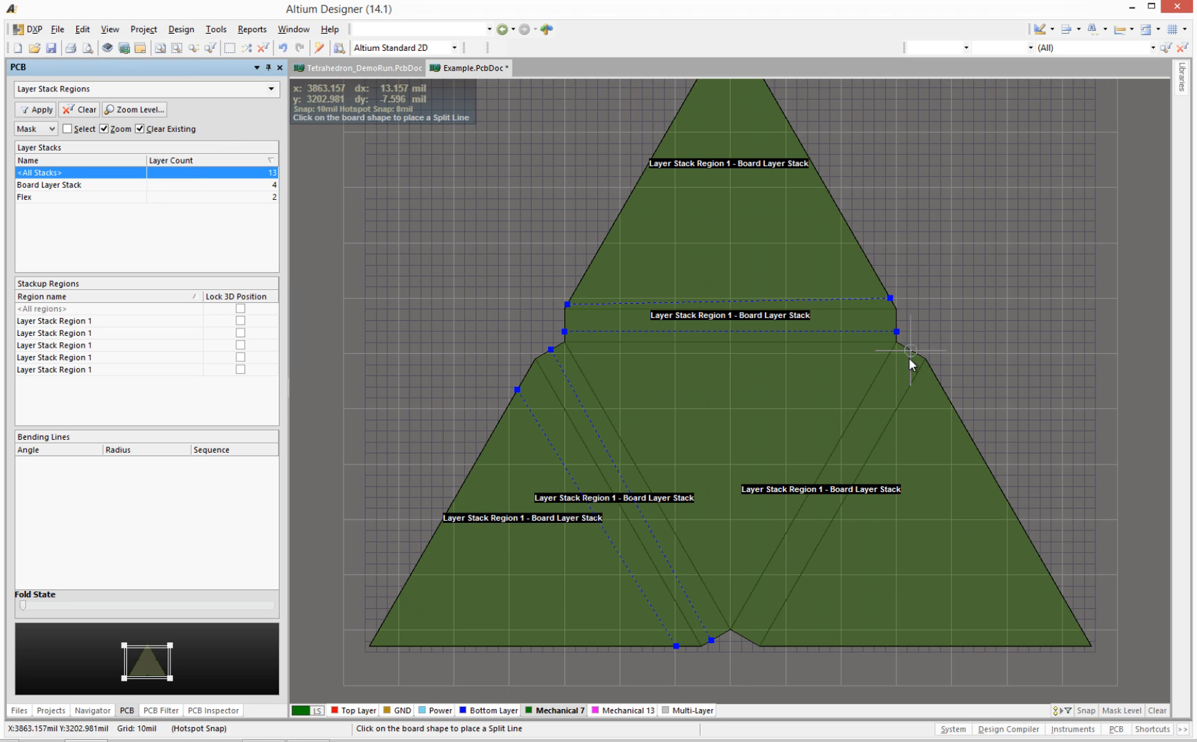
click(803, 521)
Define a slanted split line across the board's lower-right triangle, outside the outer right fold line.
click(181, 30)
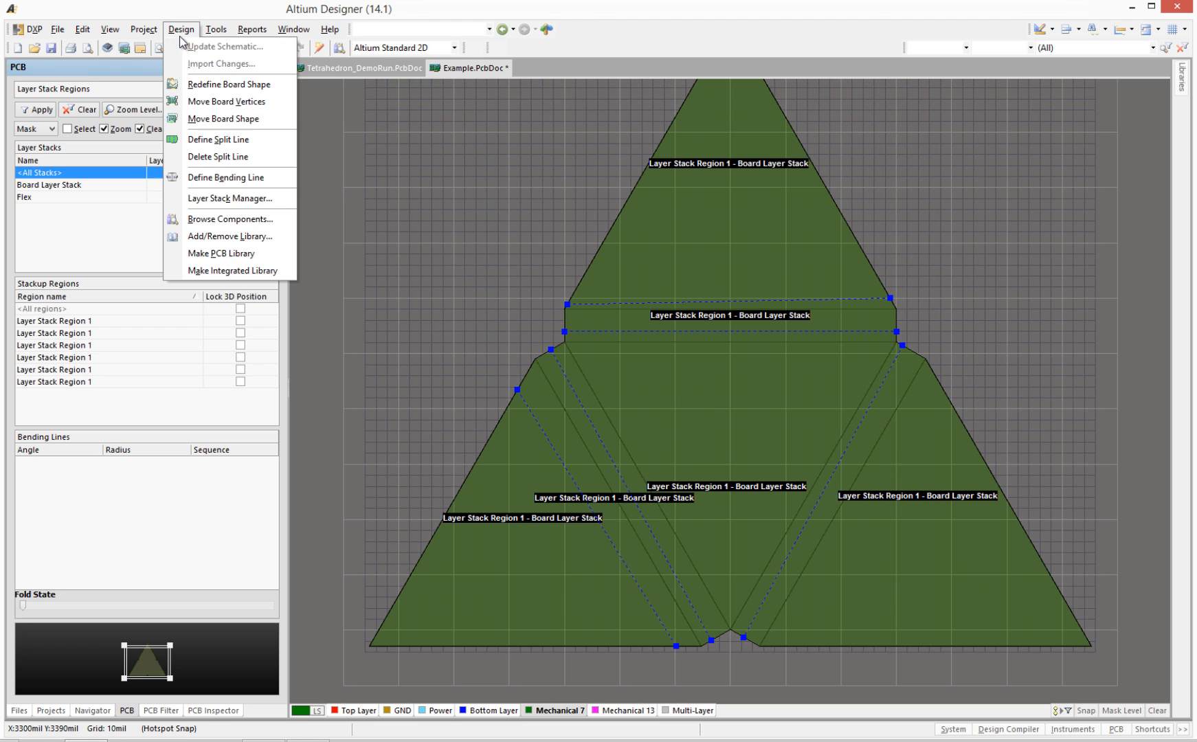
click(199, 147)
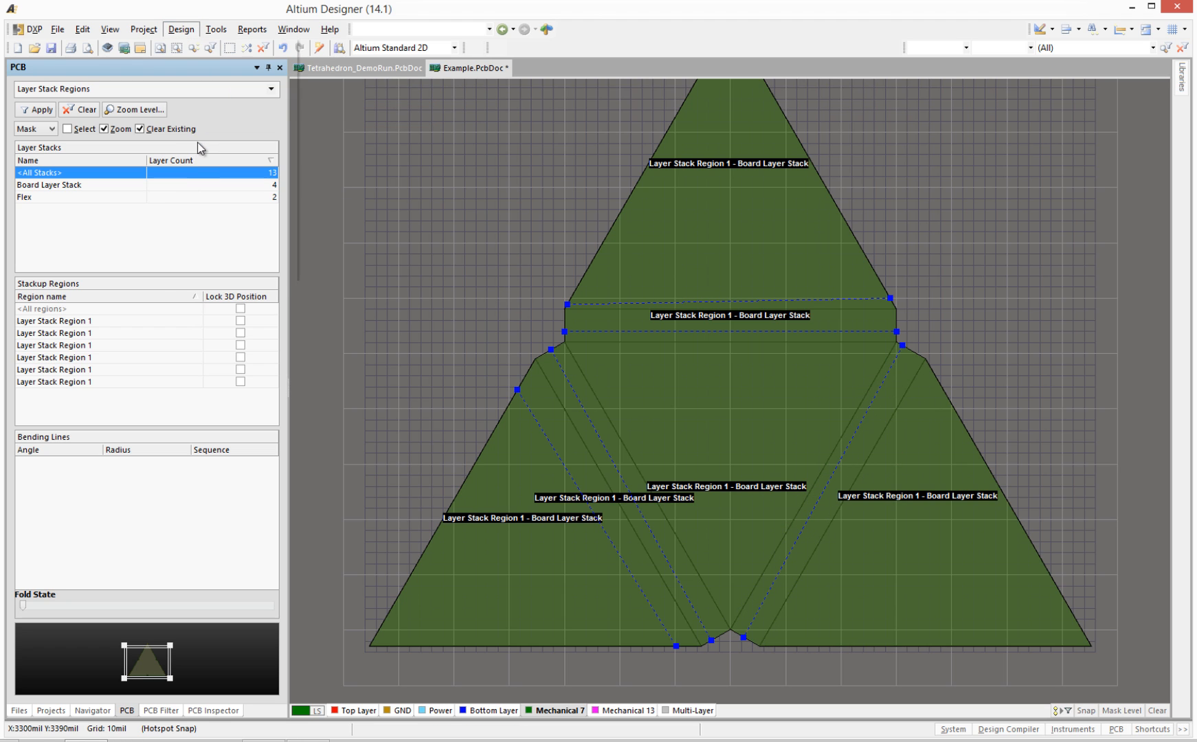
click(937, 383)
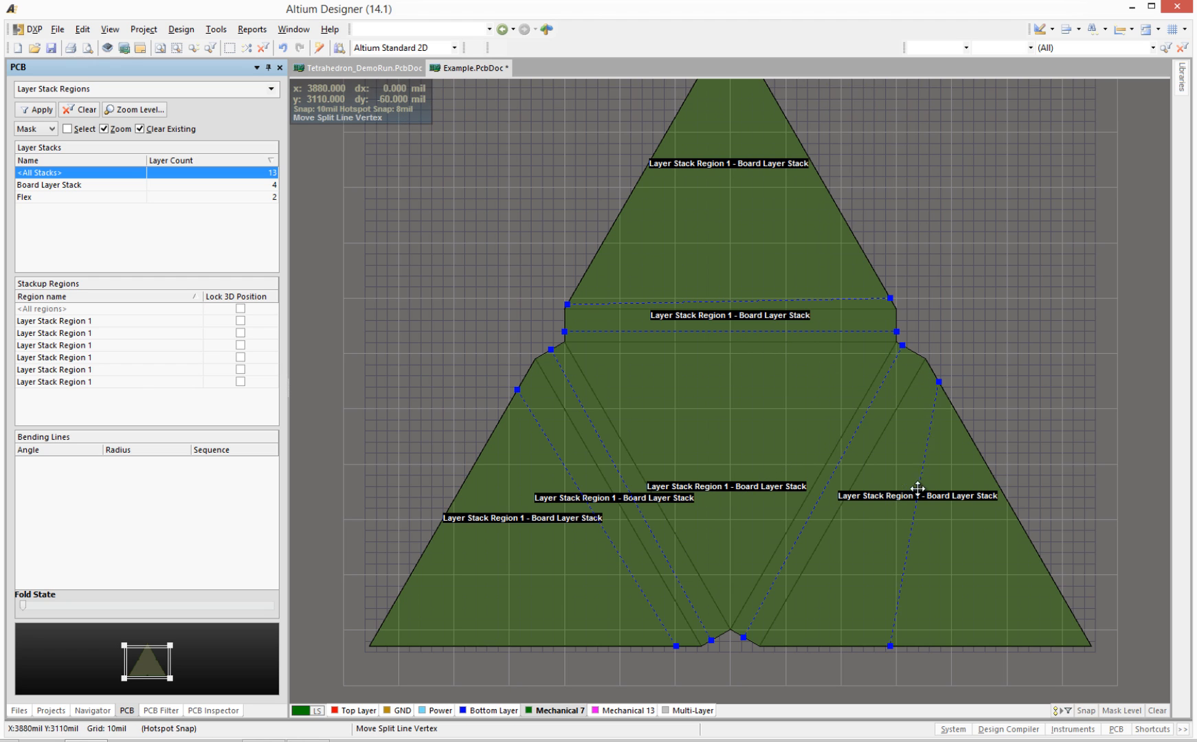
click(860, 535)
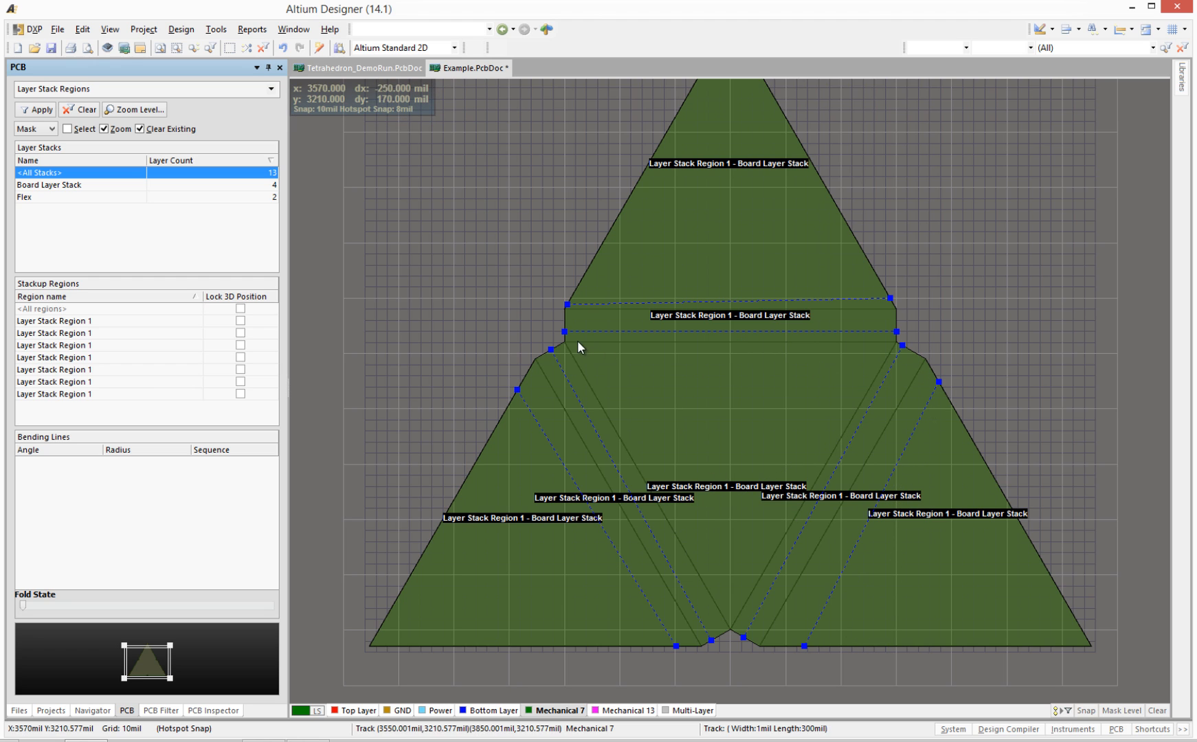
Snap the left ends of both horizontal split lines and the upper end of the inner left split line to their fold-line corners.
ctrl+scroll(535, 307, up, 2)
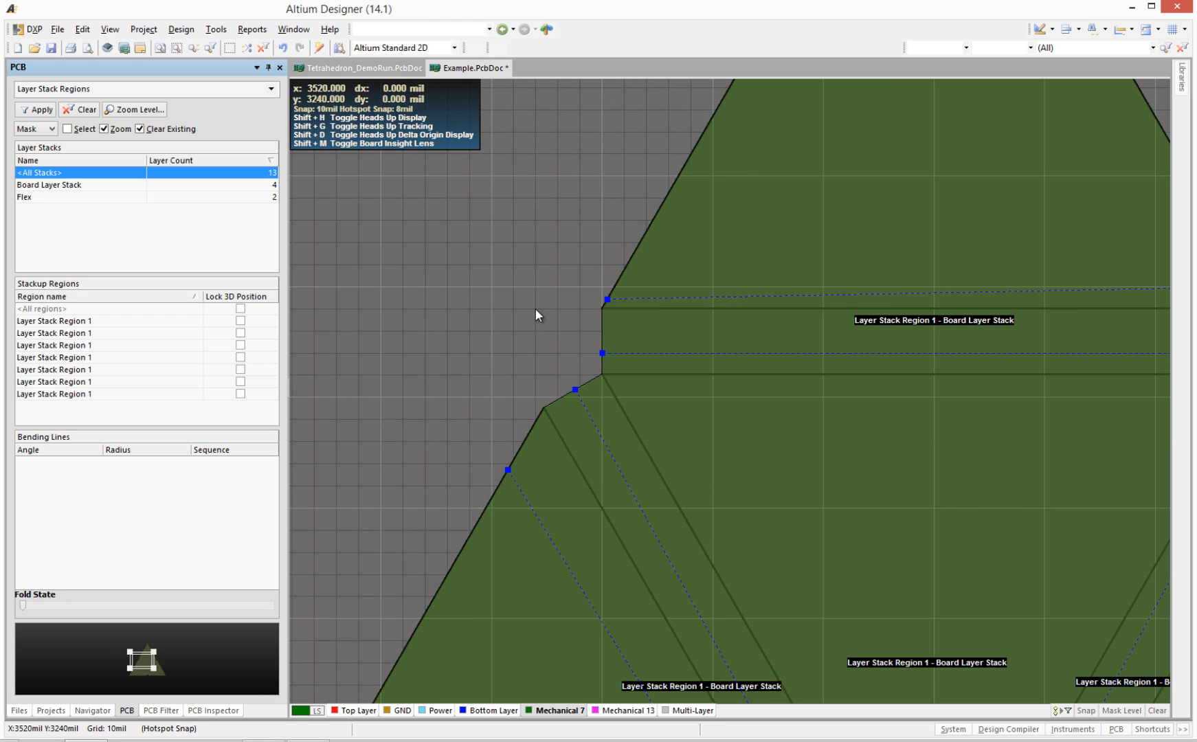
drag(677, 290, 668, 307)
drag(668, 397, 668, 438)
drag(616, 471, 633, 424)
scroll(614, 421, down, 1)
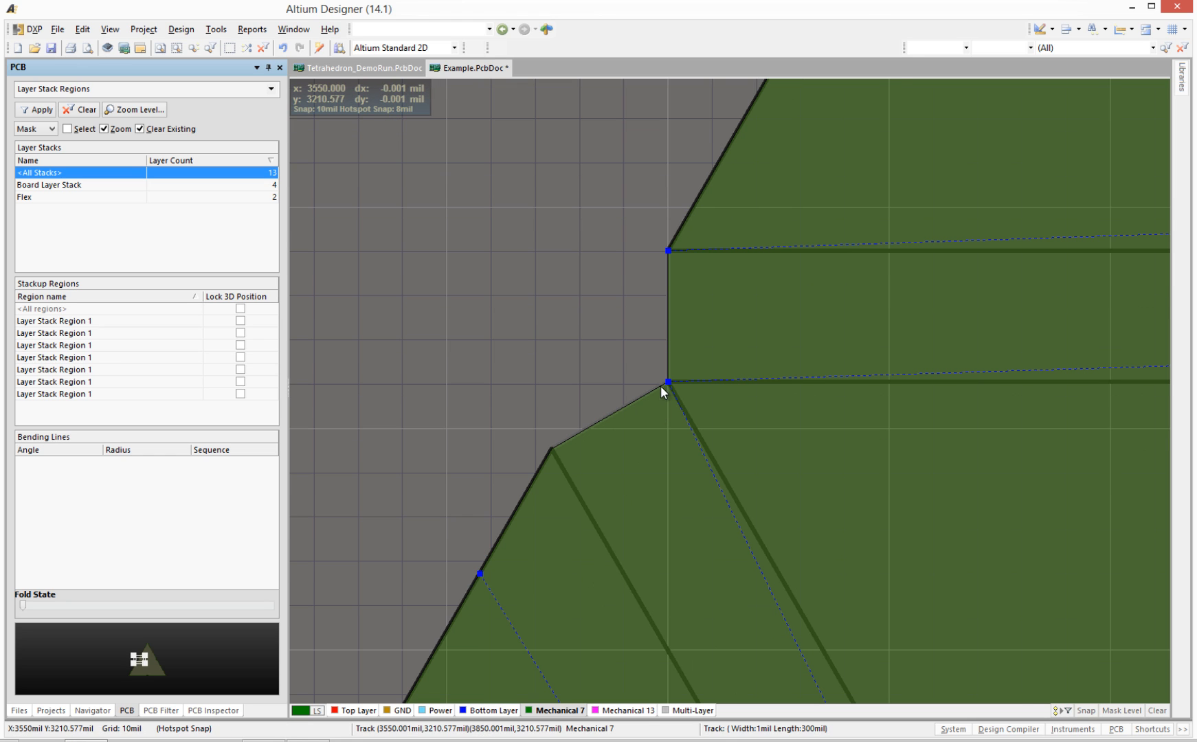
Move the upper end of the outer left split line onto the outer fold-line corner of the left notch.
ctrl+scroll(660, 386, up, 2)
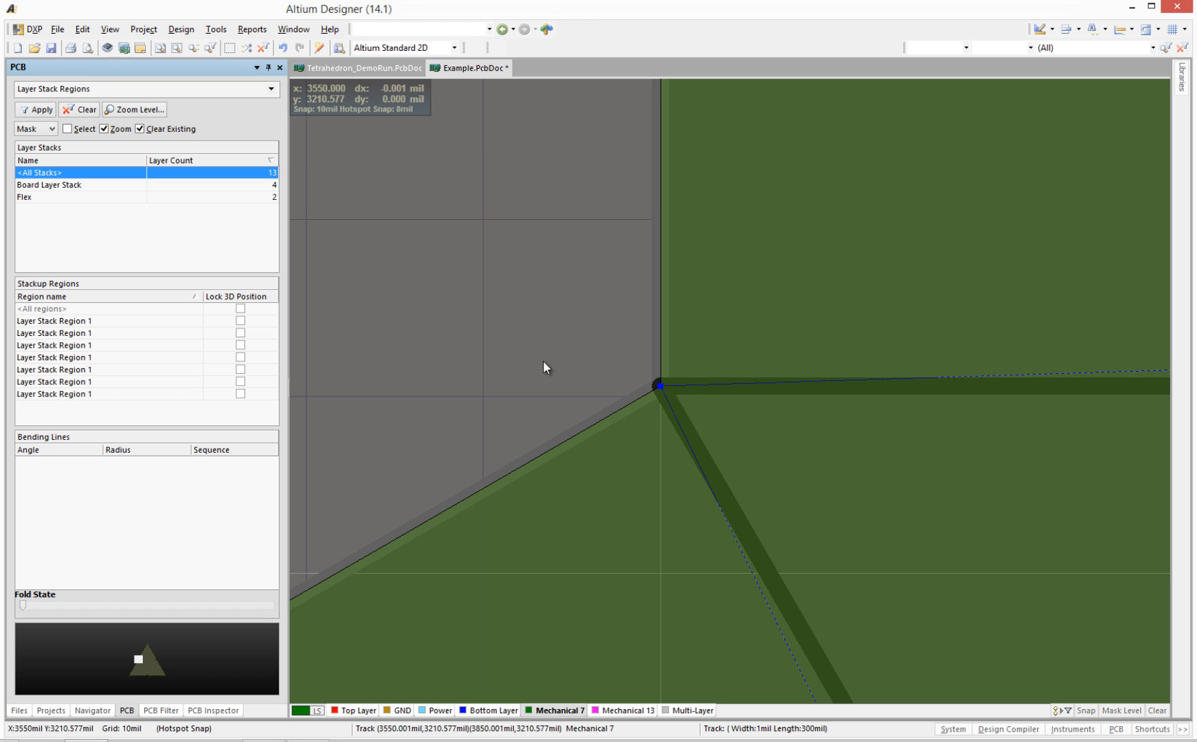
right_drag(548, 366, 696, 308)
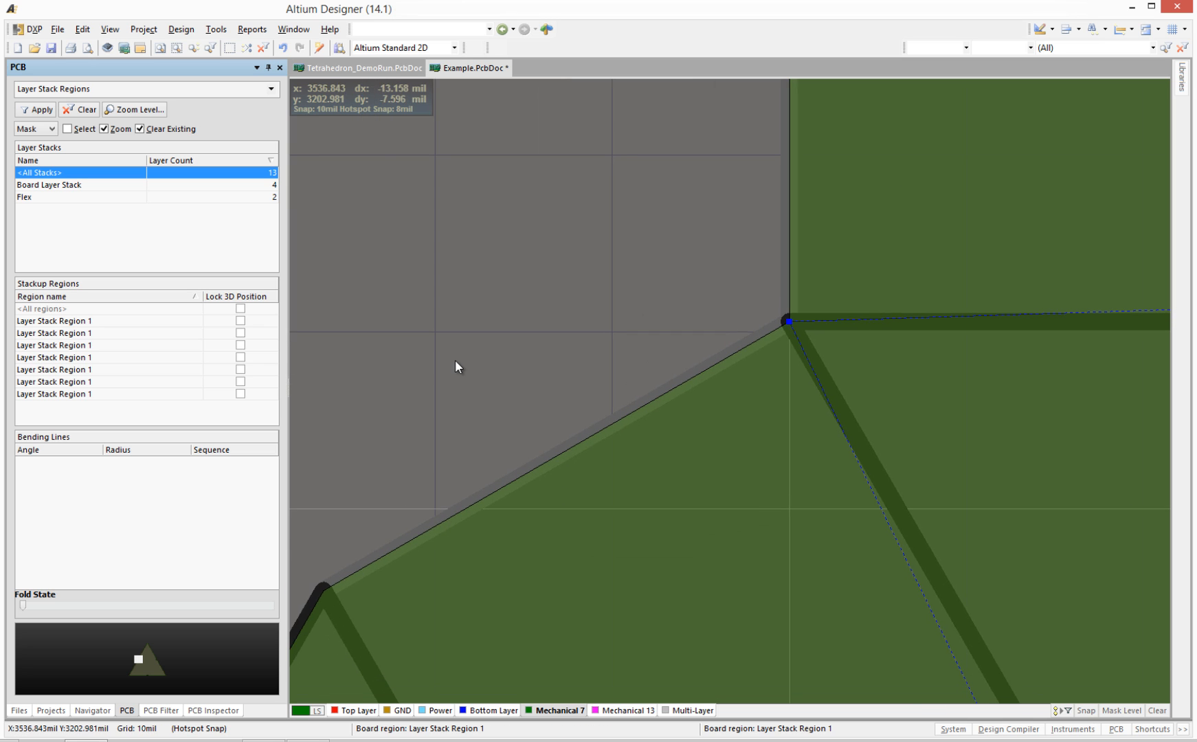
right_drag(492, 369, 730, 272)
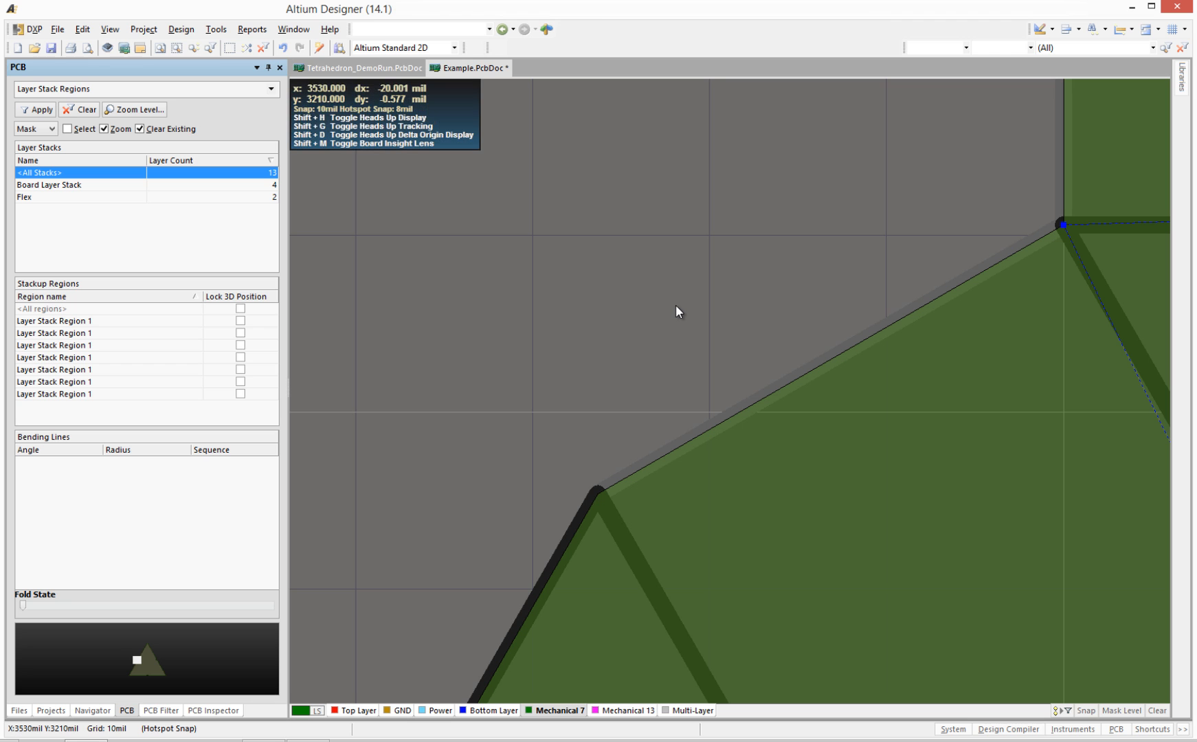
ctrl+scroll(676, 305, down, 6)
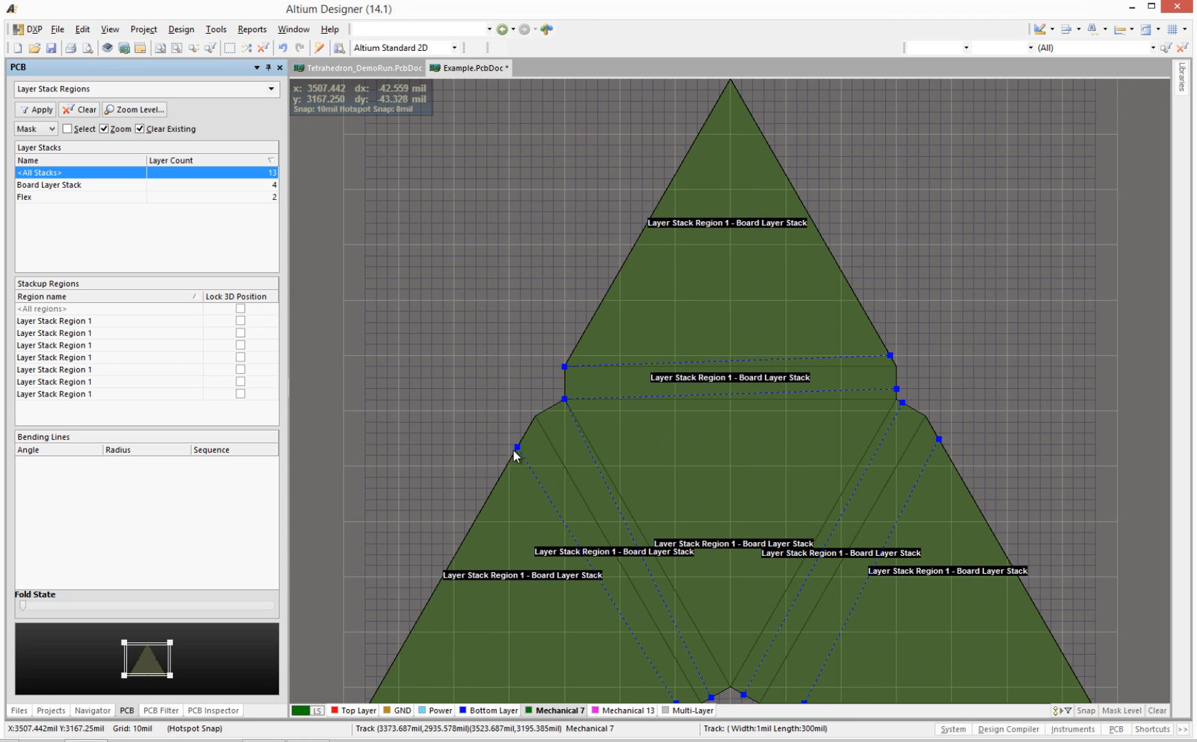
drag(519, 448, 542, 413)
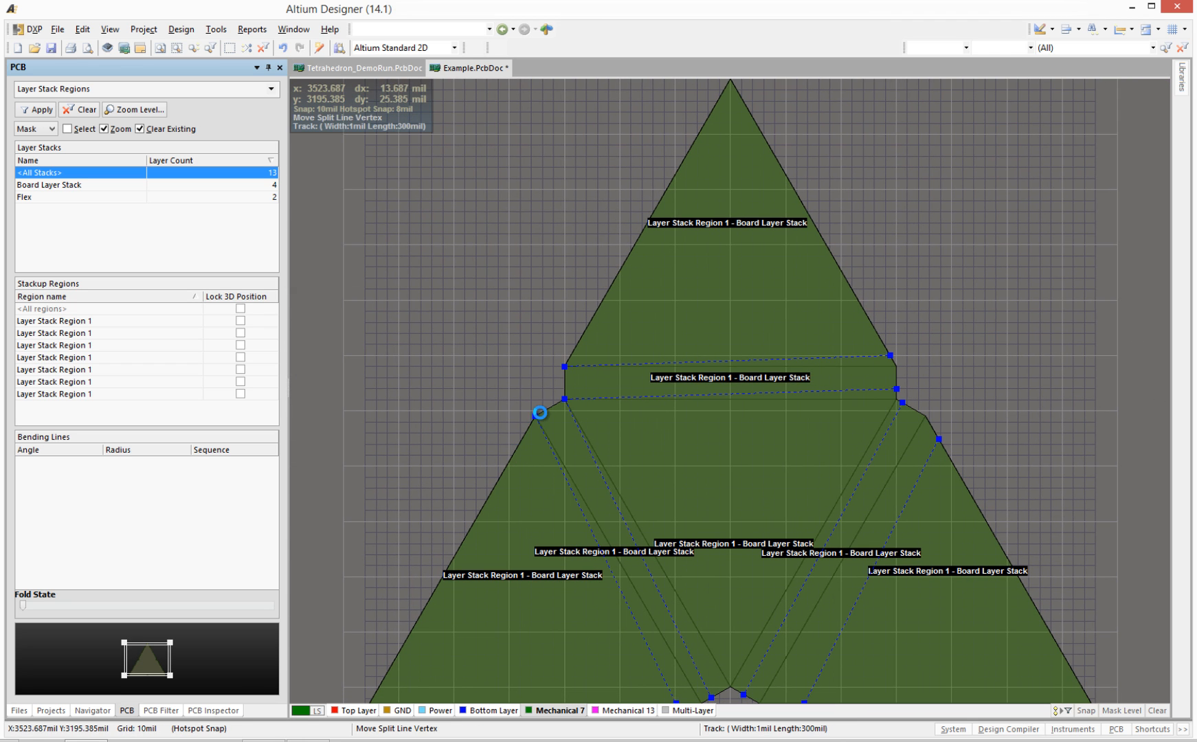
Snap the lower ends of all four slanted split lines to the matching fold-line corners at the bottom notch.
scroll(647, 534, down, 3)
ctrl+scroll(695, 579, up, 3)
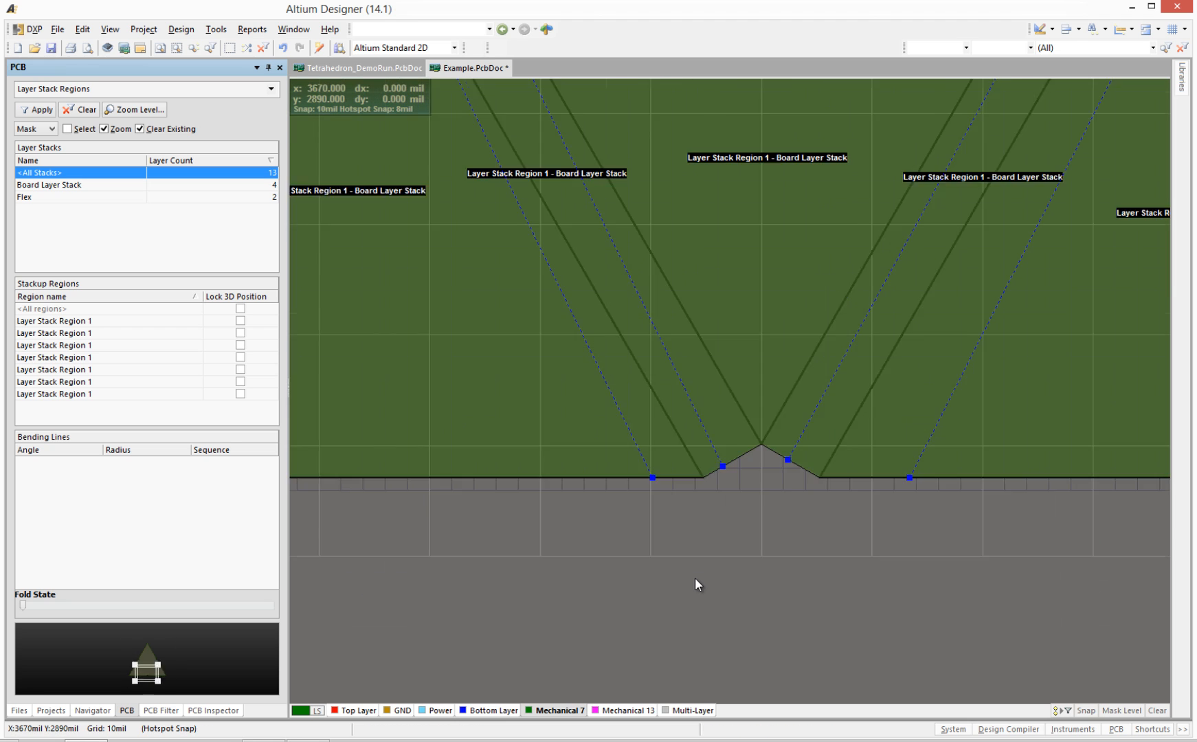
ctrl+scroll(695, 581, up, 2)
scroll(701, 564, up, 3)
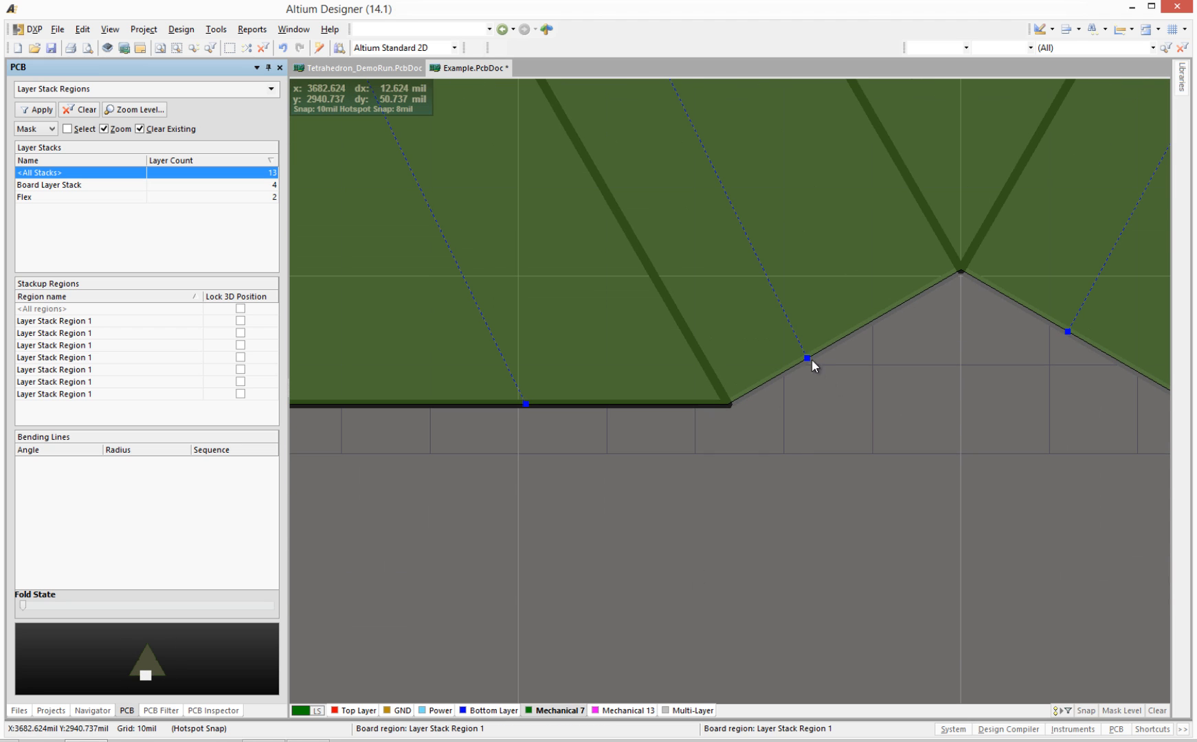
click(942, 286)
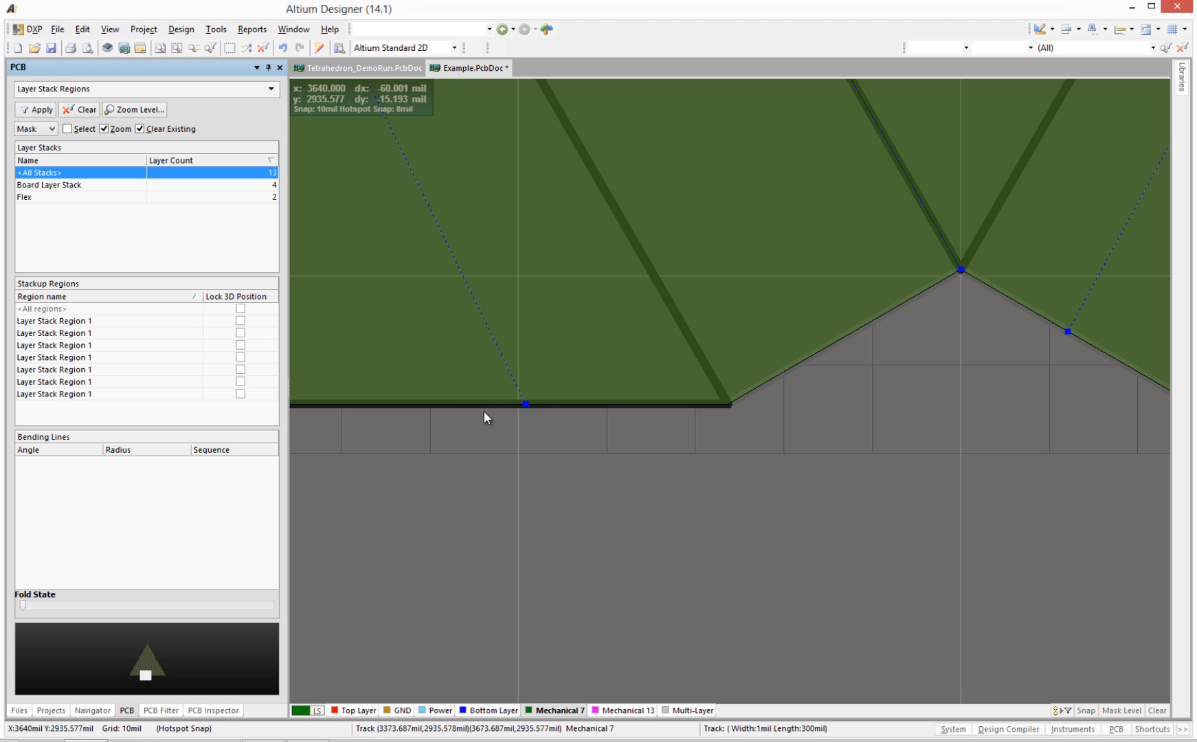
drag(523, 404, 729, 404)
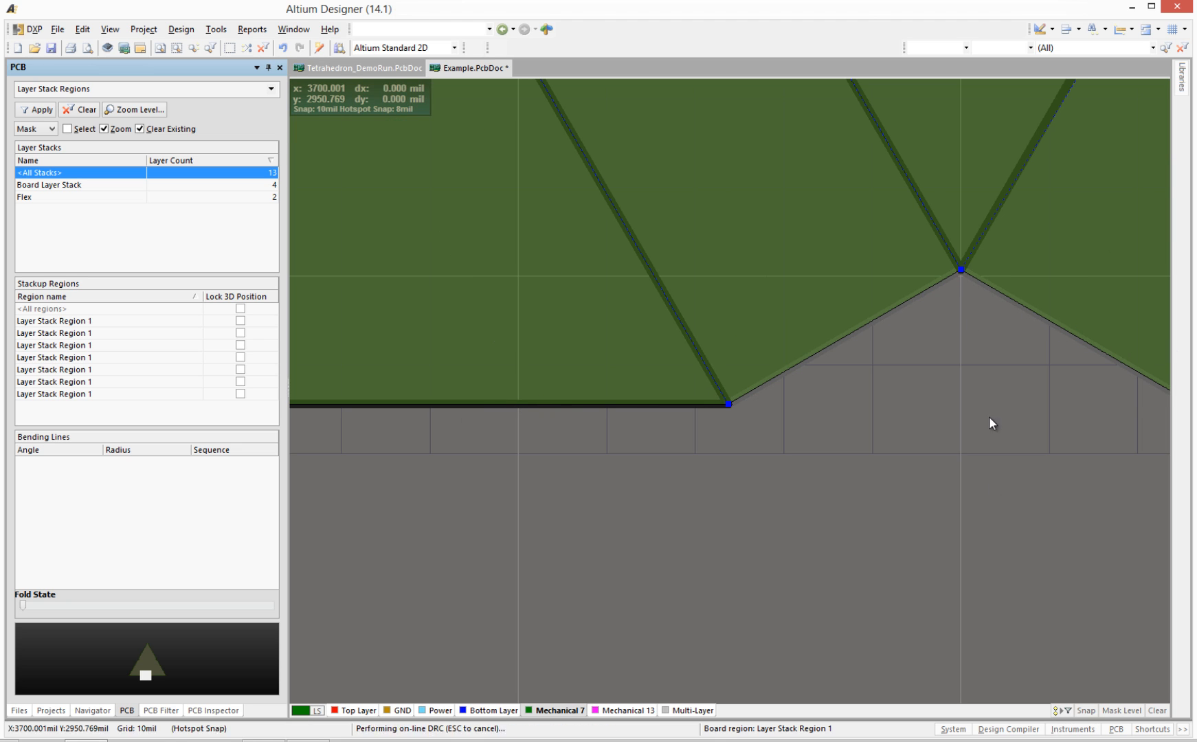
mouse_move(840, 543)
right_down()
mouse_move(581, 479)
mouse_move(435, 481)
right_up()
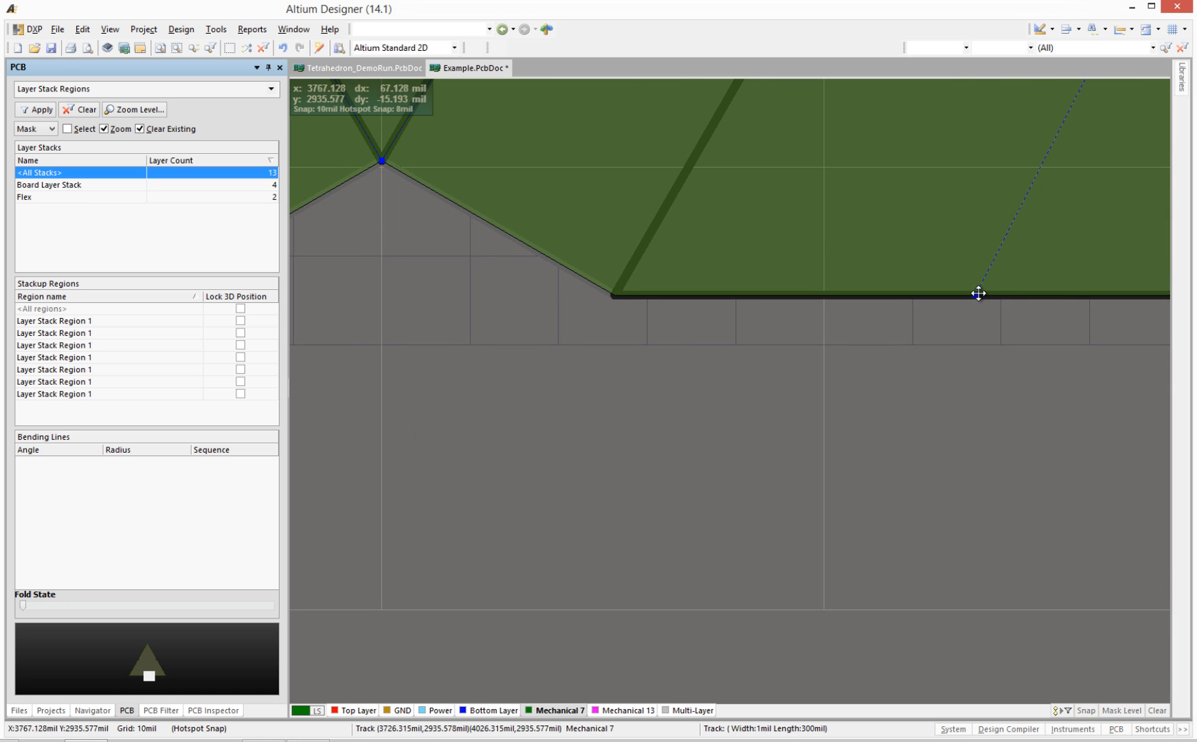
drag(945, 293, 619, 285)
Snap the upper ends of the two right slanted split lines to the outer and inner fold-line corners of the right notch.
key(v)
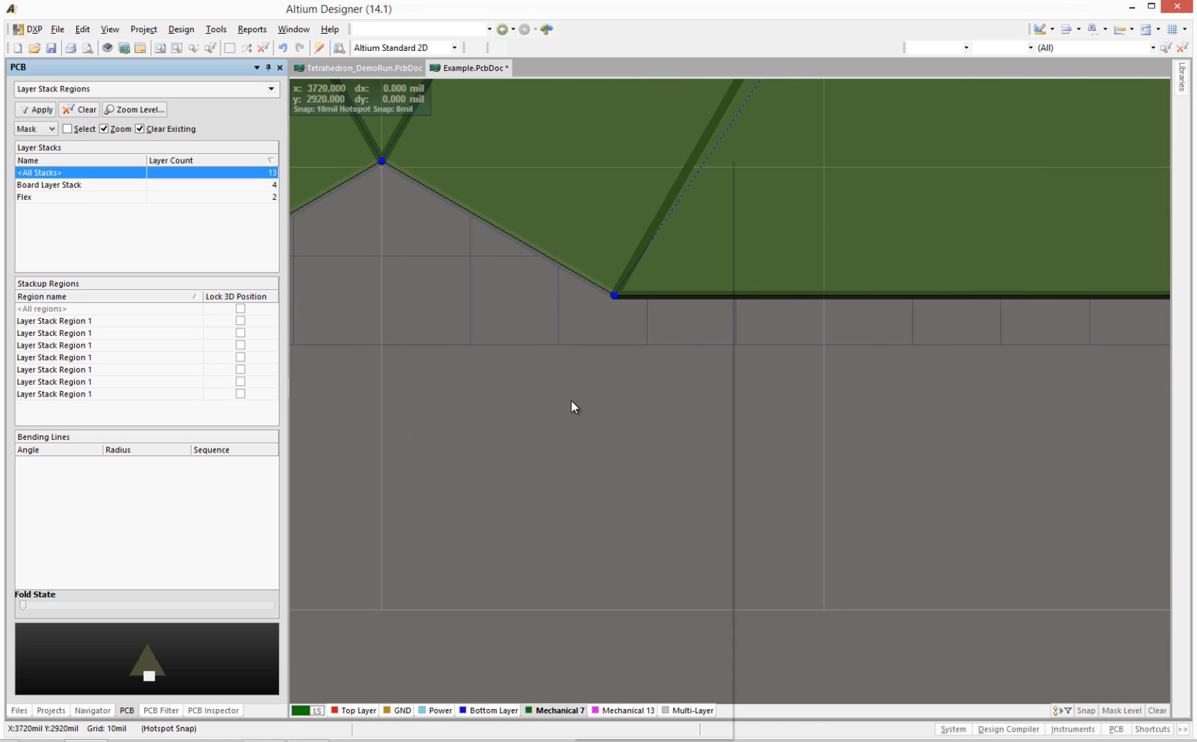
click(640, 393)
scroll(641, 400, up, 2)
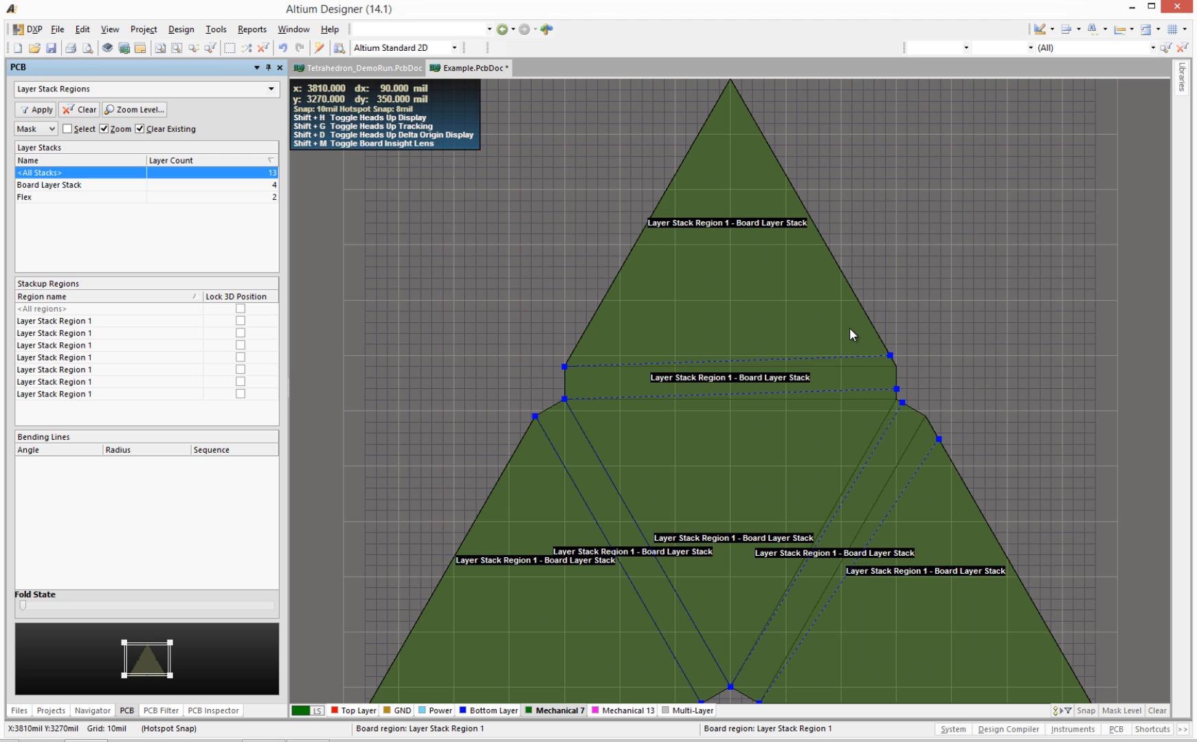
right_drag(956, 346, 977, 278)
ctrl+scroll(940, 301, up, 2)
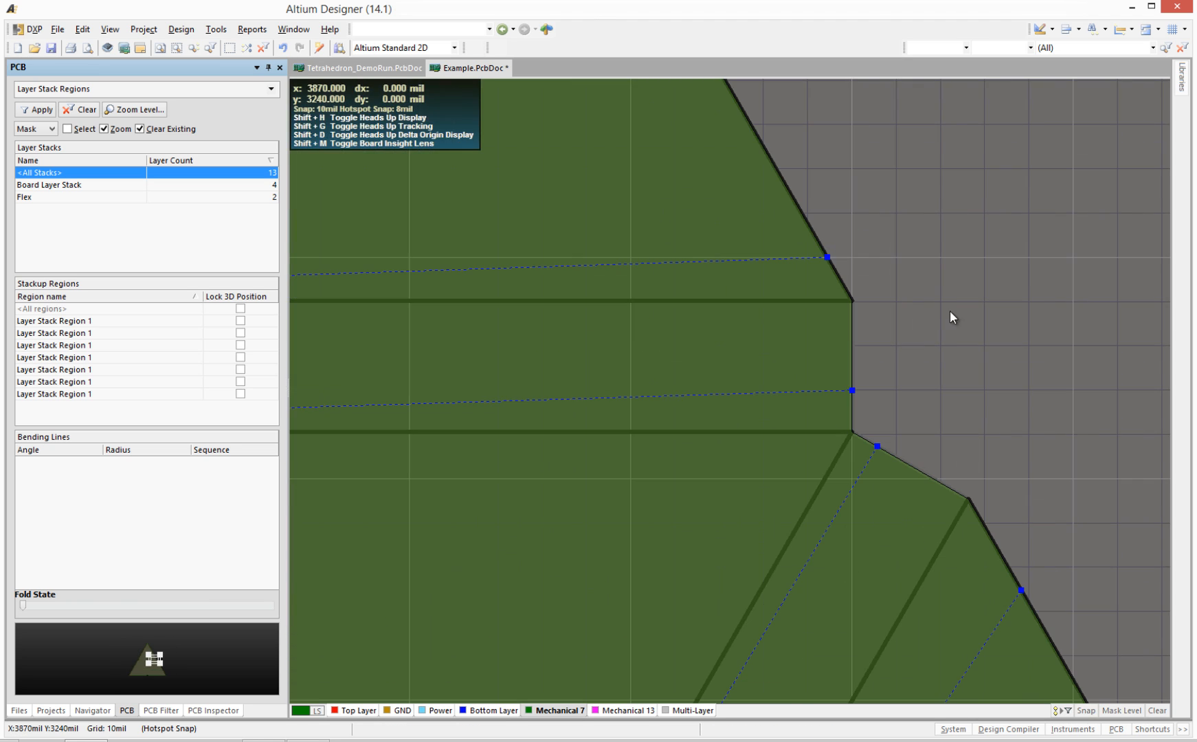
right_drag(917, 326, 878, 146)
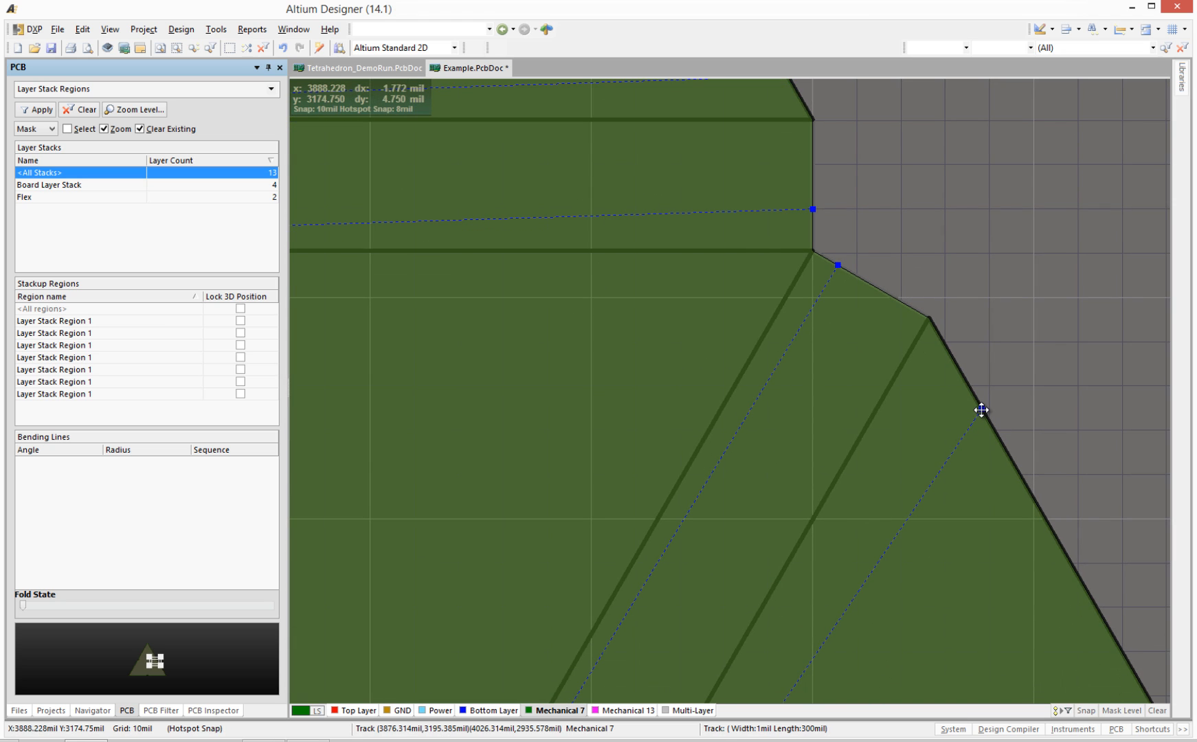
drag(981, 409, 929, 319)
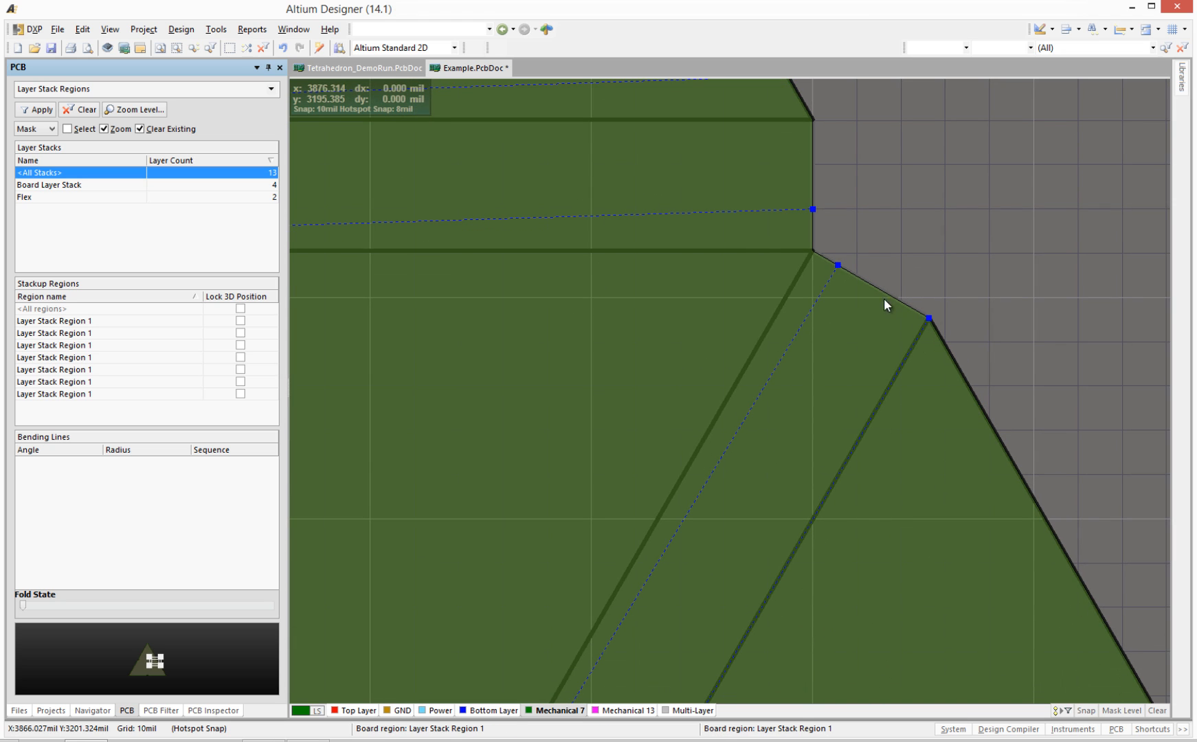
drag(838, 264, 813, 251)
Align the right end of the lower horizontal split line exactly with the inner fold-line corner of the right notch.
drag(812, 213, 809, 253)
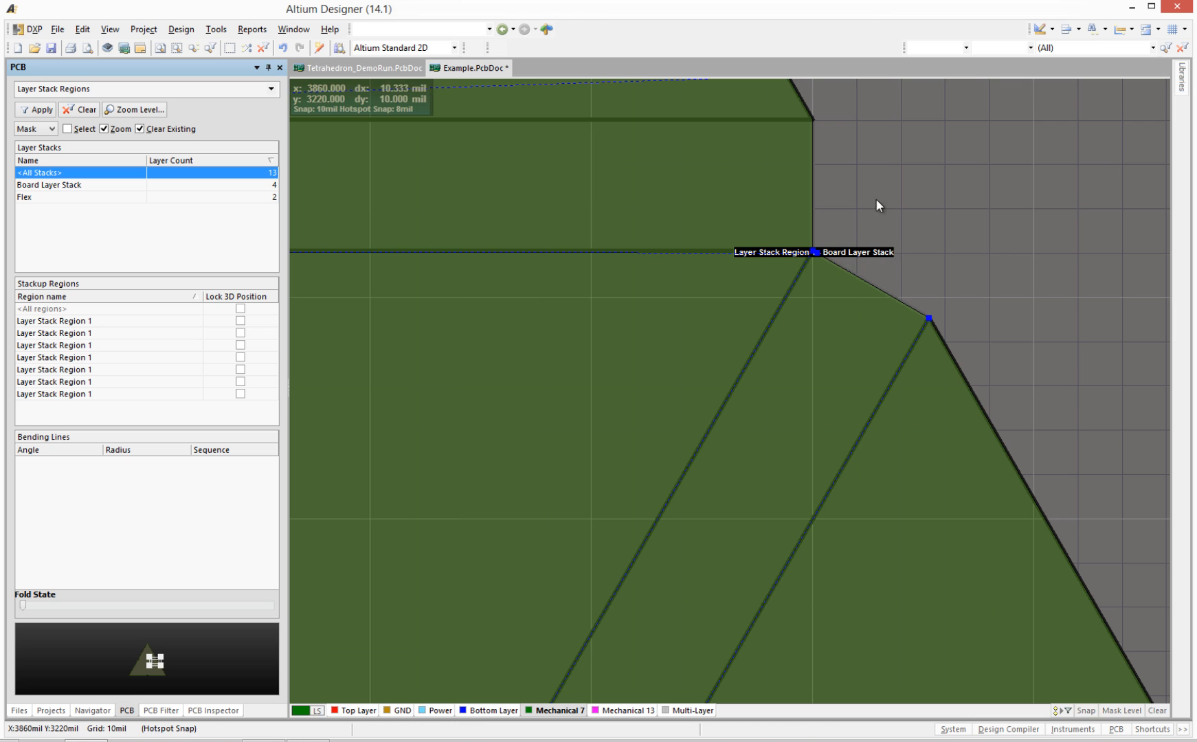
right_drag(877, 199, 904, 316)
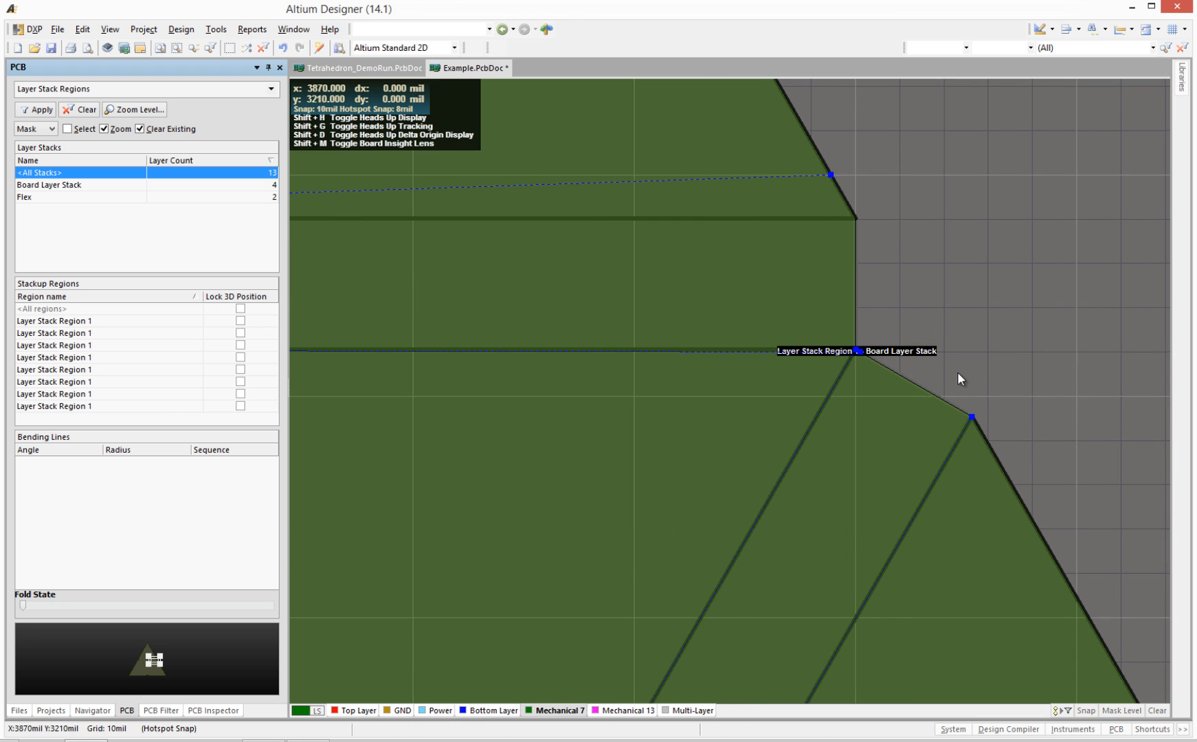
ctrl+scroll(958, 373, up, 3)
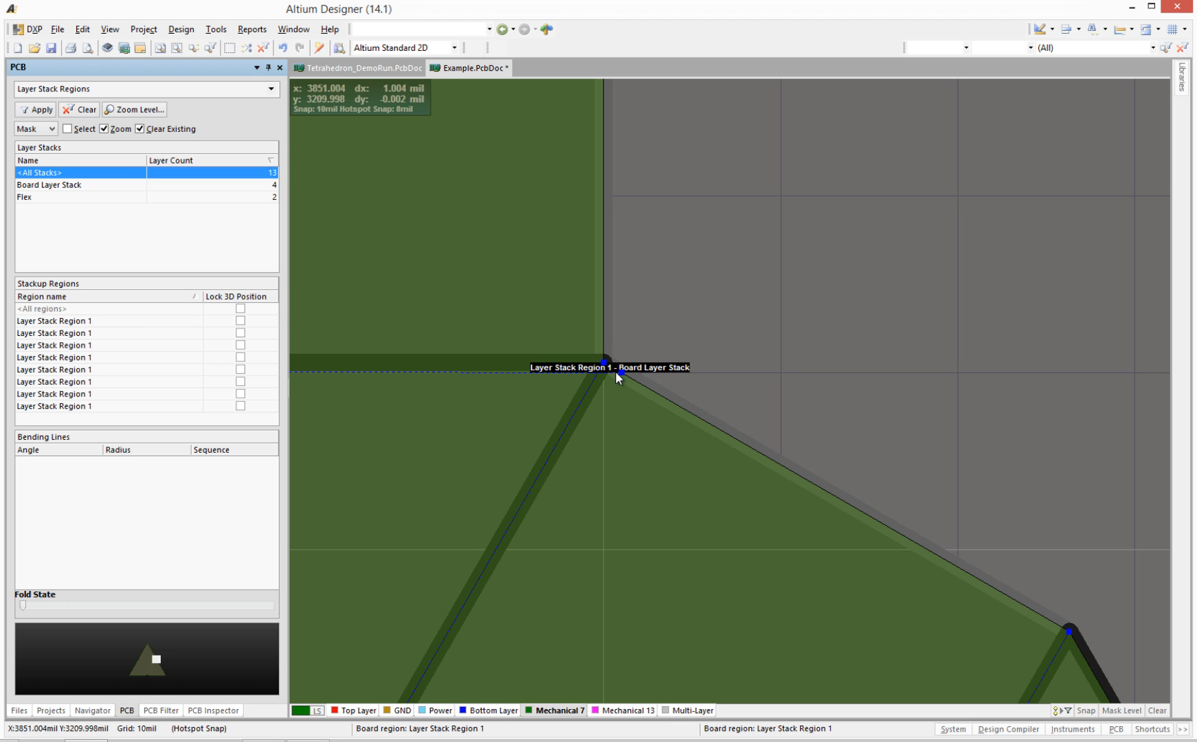
drag(621, 372, 604, 362)
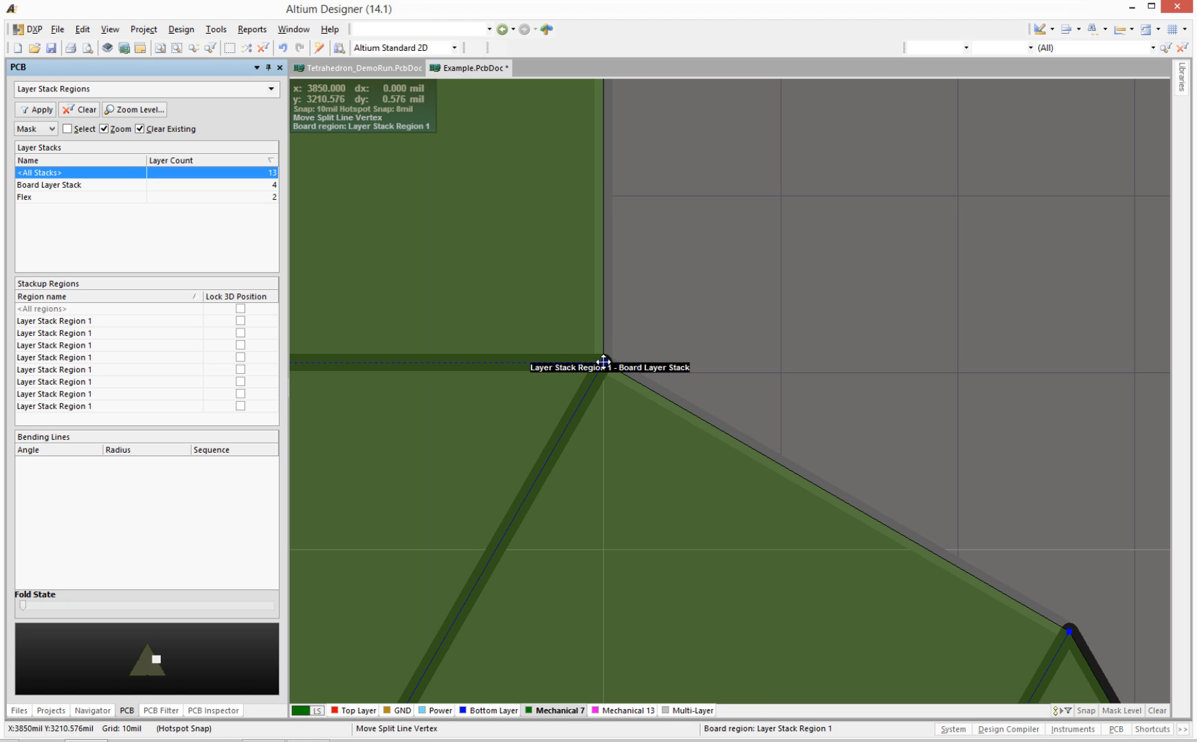
Move the right end of the upper horizontal split line onto the upper fold strip's top-right corner.
scroll(671, 365, up, 2)
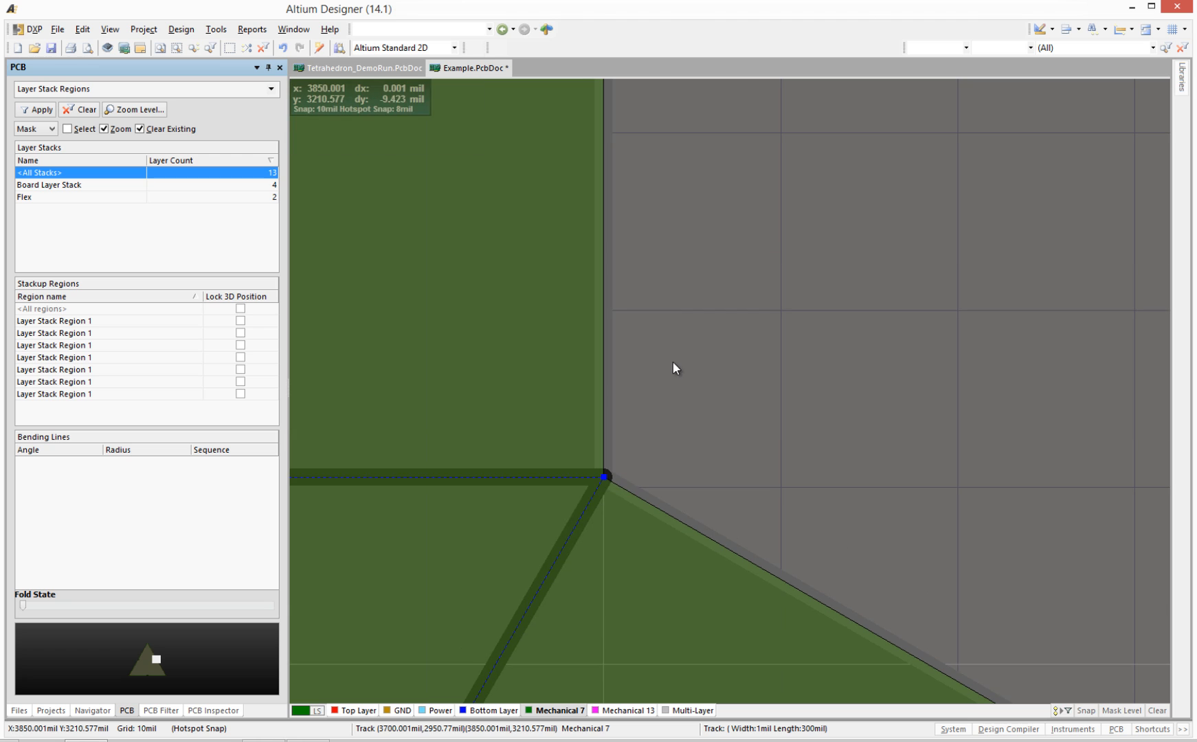
scroll(679, 299, up, 7)
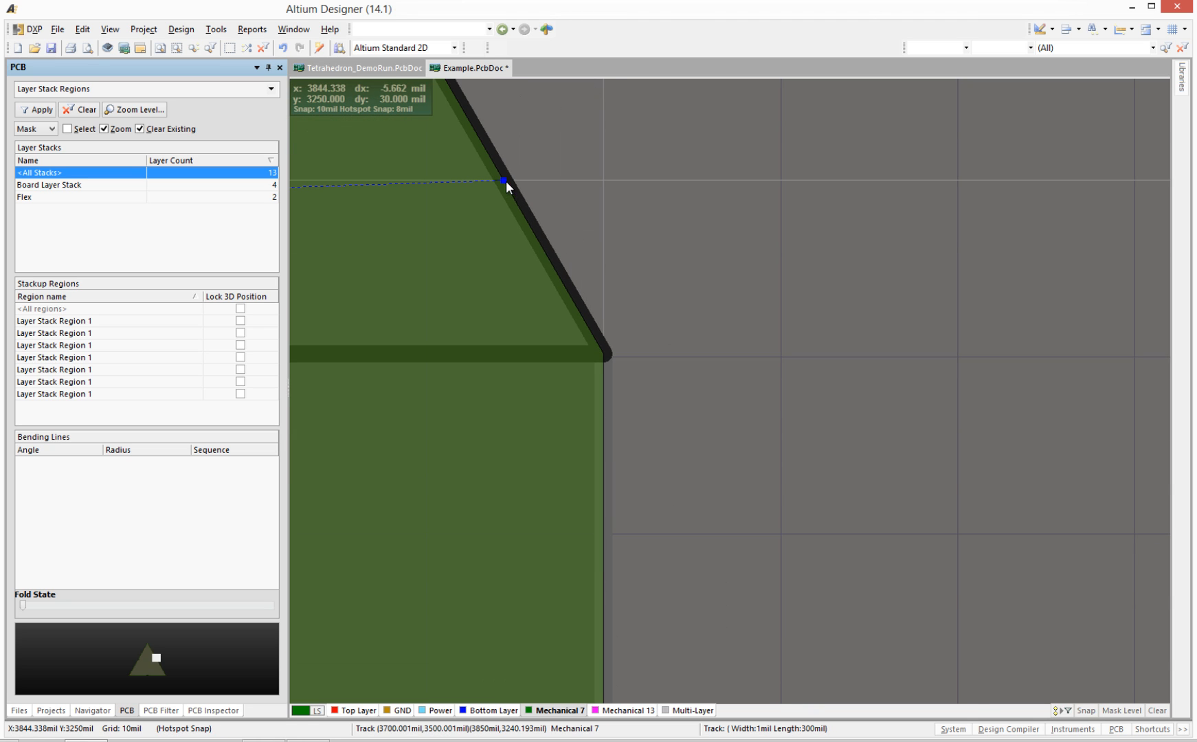
drag(505, 182, 604, 354)
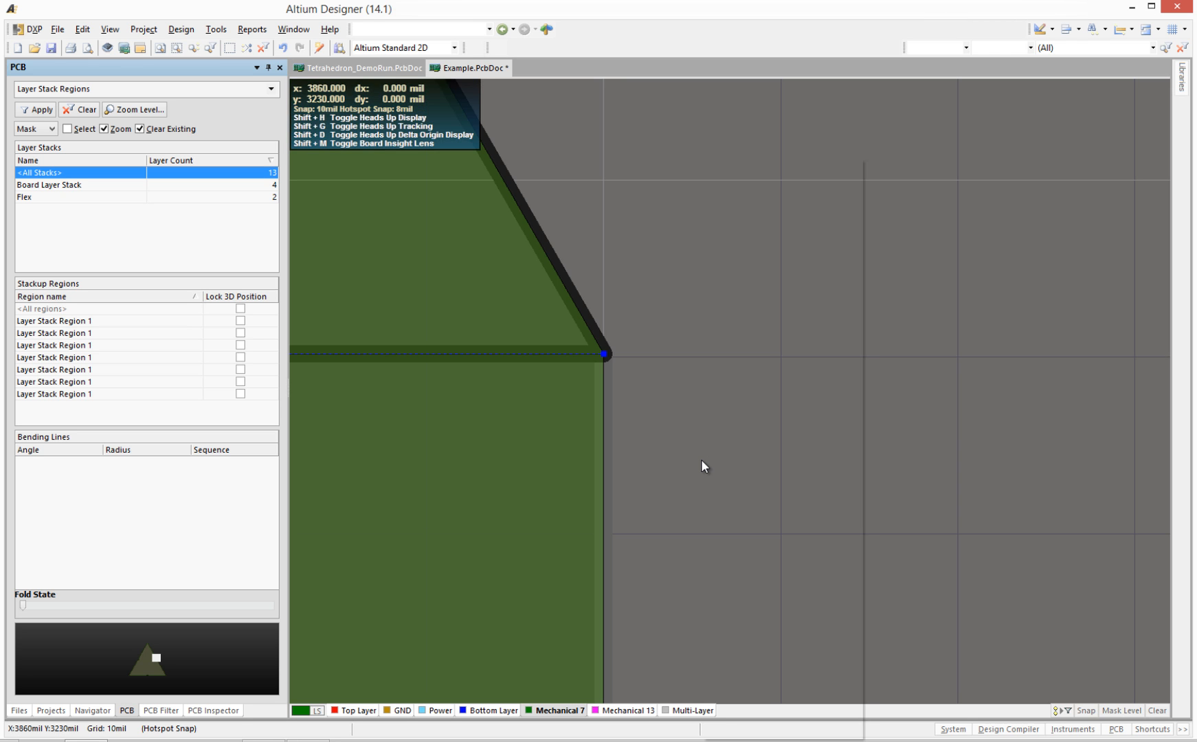
ctrl+scroll(702, 460, down, 5)
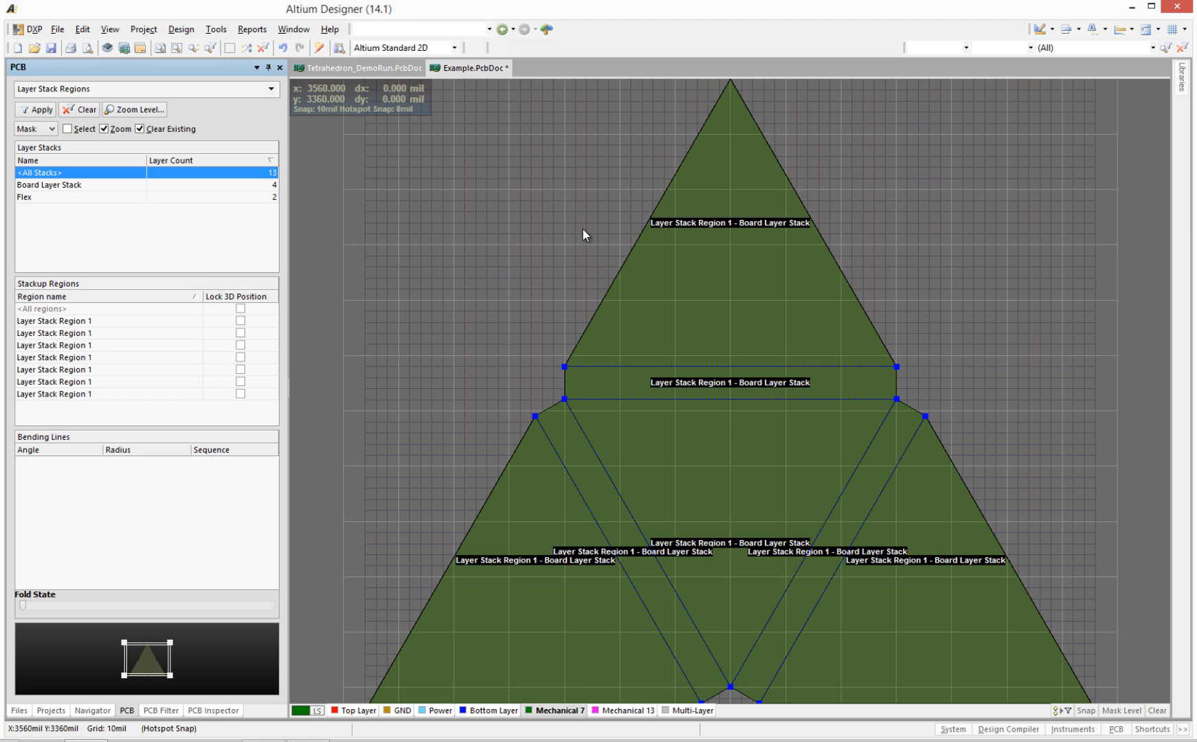
key(shift)
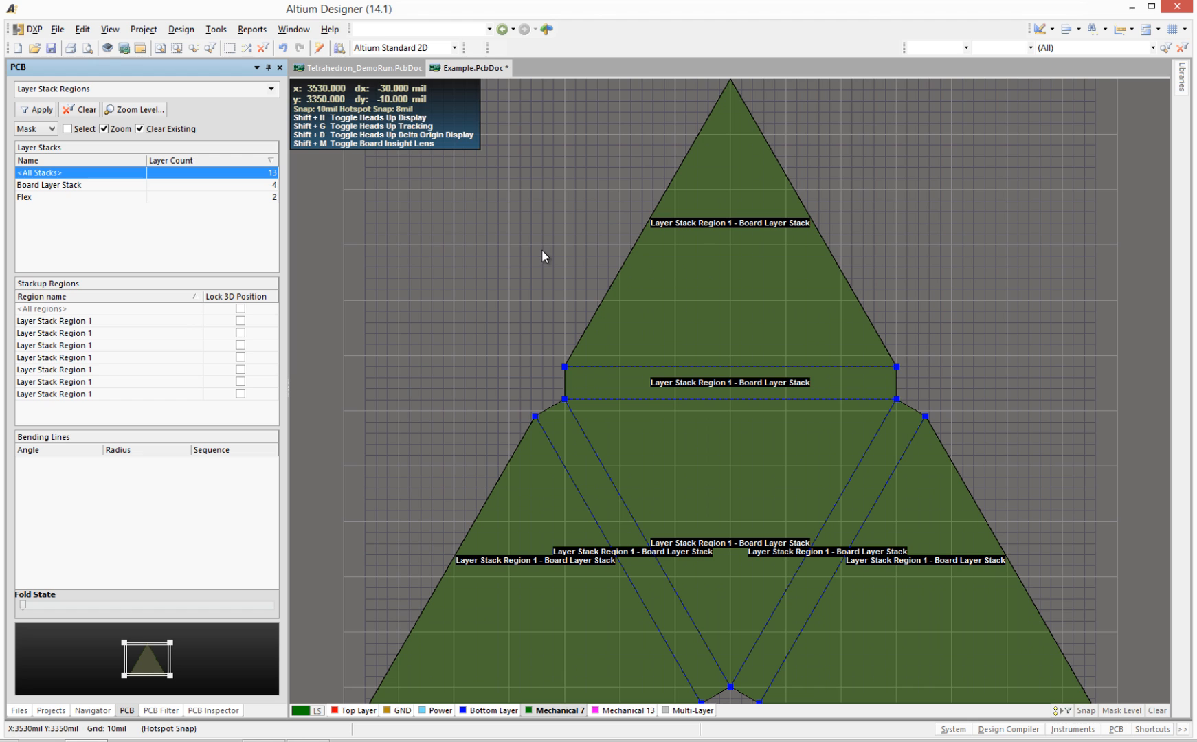
Name the top triangle's board region Up and keep it on Board Layer Stack.
double_click(673, 288)
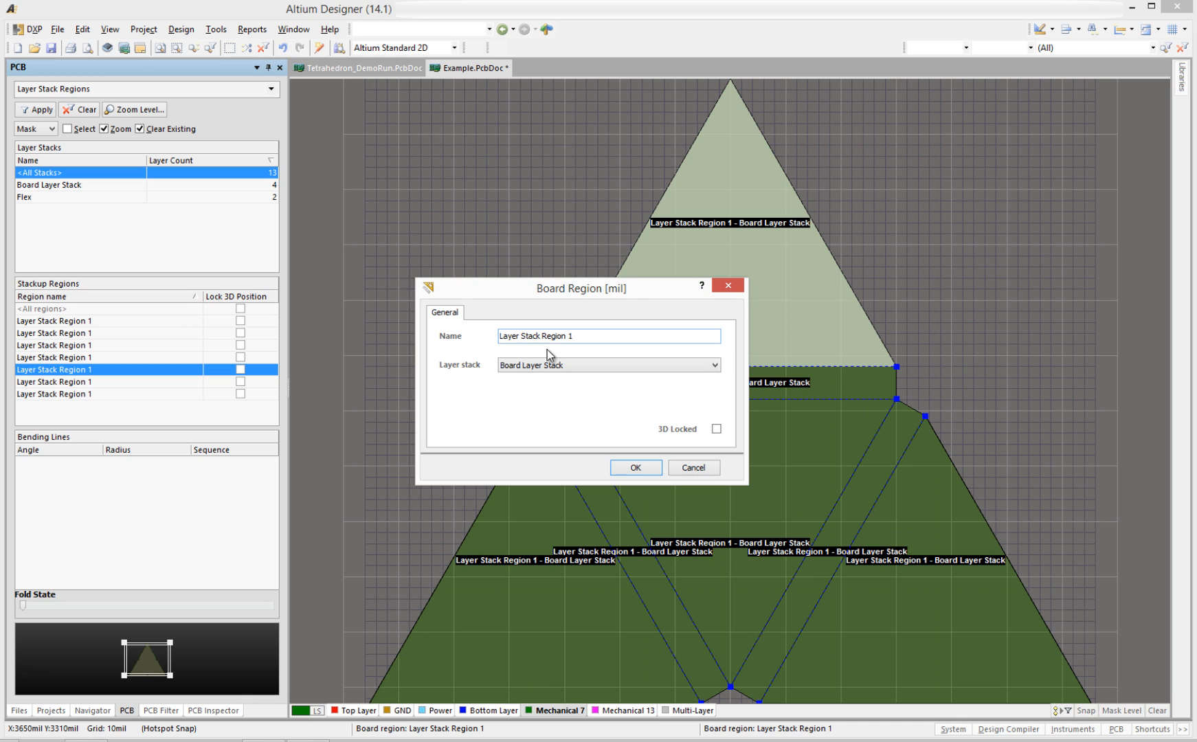
drag(577, 336, 476, 352)
text(Up)
click(516, 366)
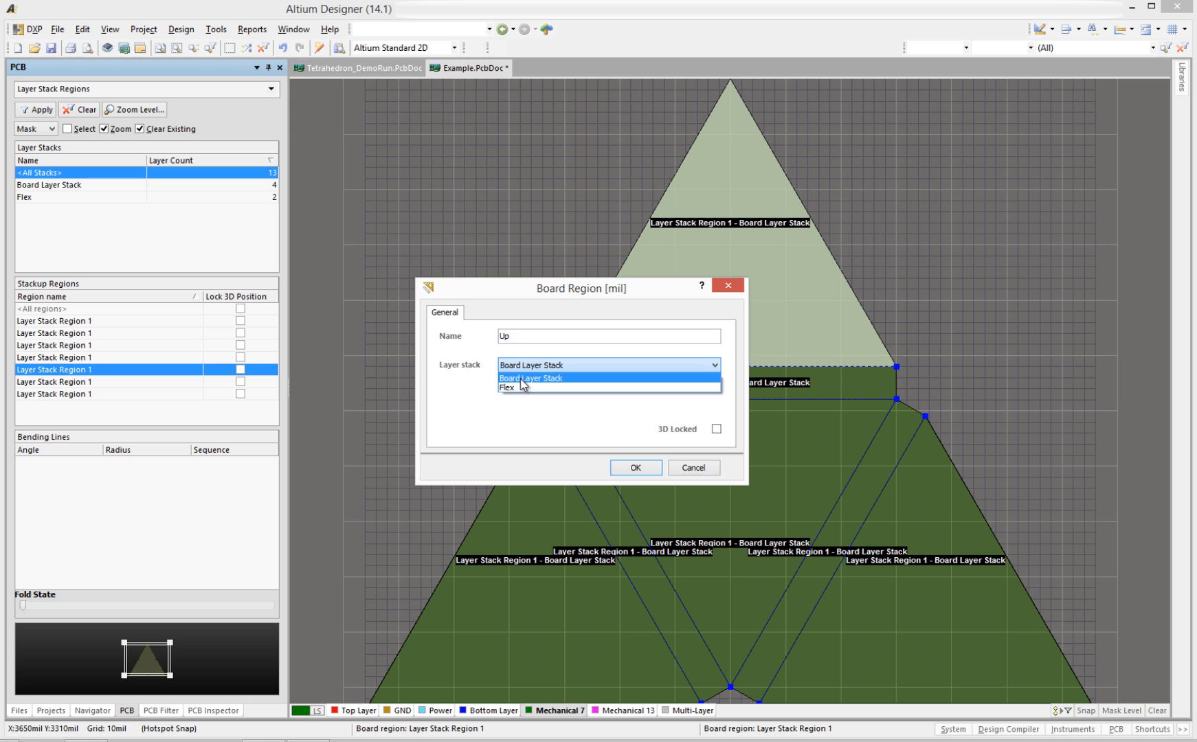
click(521, 379)
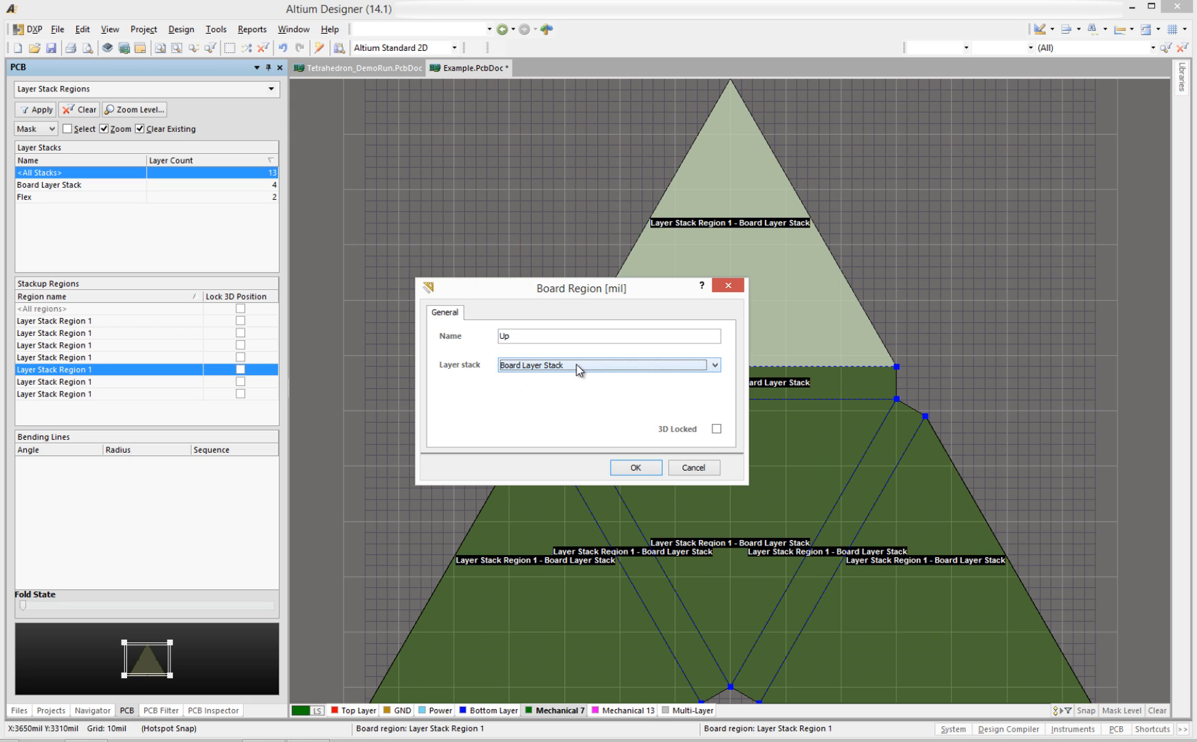
click(624, 467)
Name the central inverted triangle's board region Down and lock its 3D position.
double_click(695, 453)
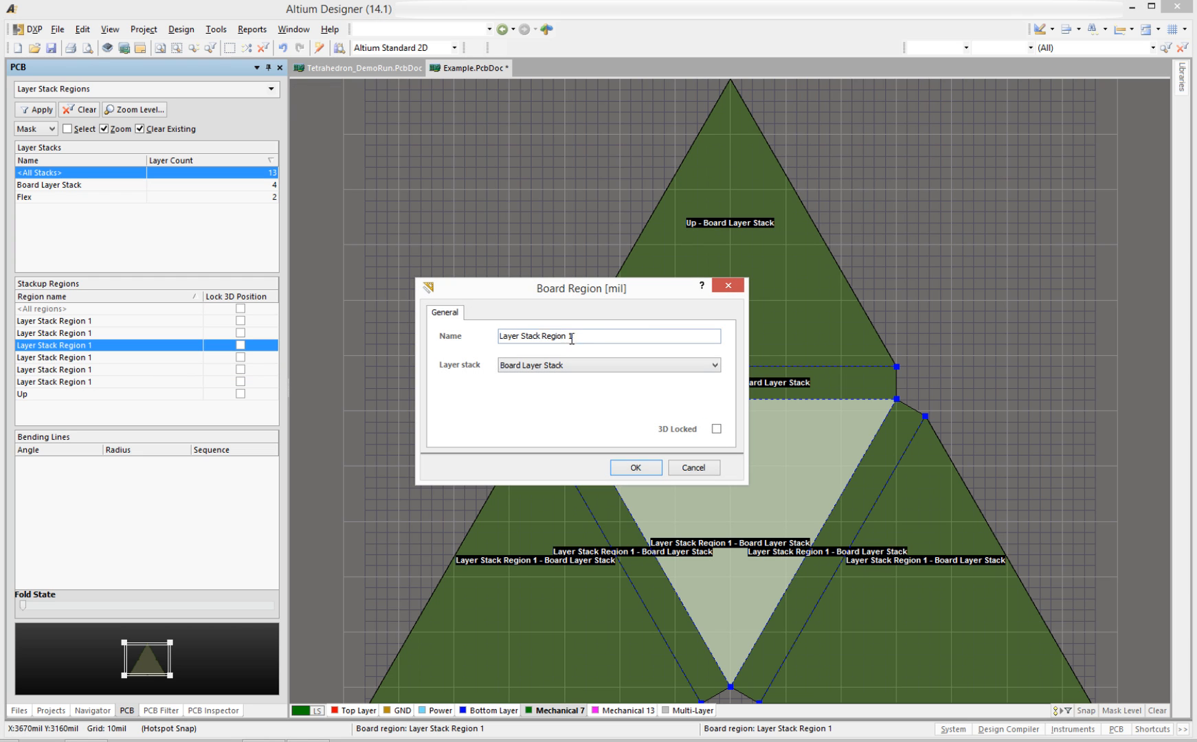
drag(592, 336, 455, 344)
text(Down)
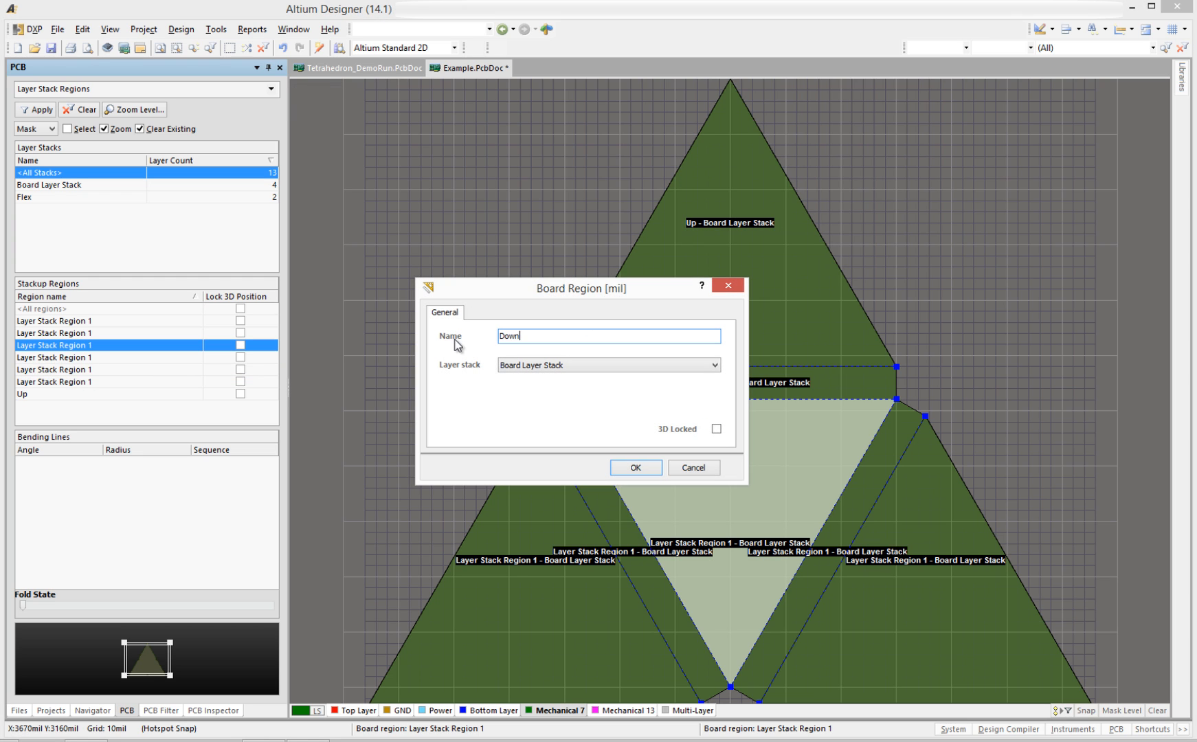
click(718, 430)
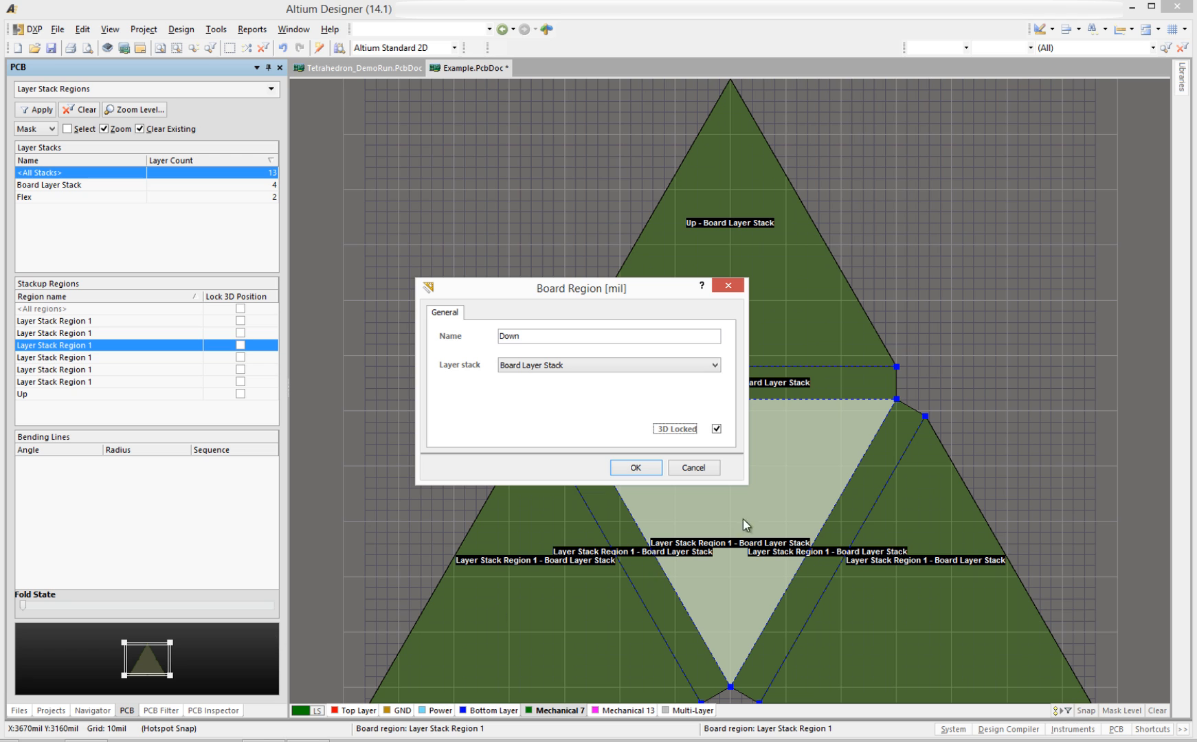
click(639, 469)
Name the lower-left triangle's board region Left, keeping it on Board Layer Stack.
double_click(548, 508)
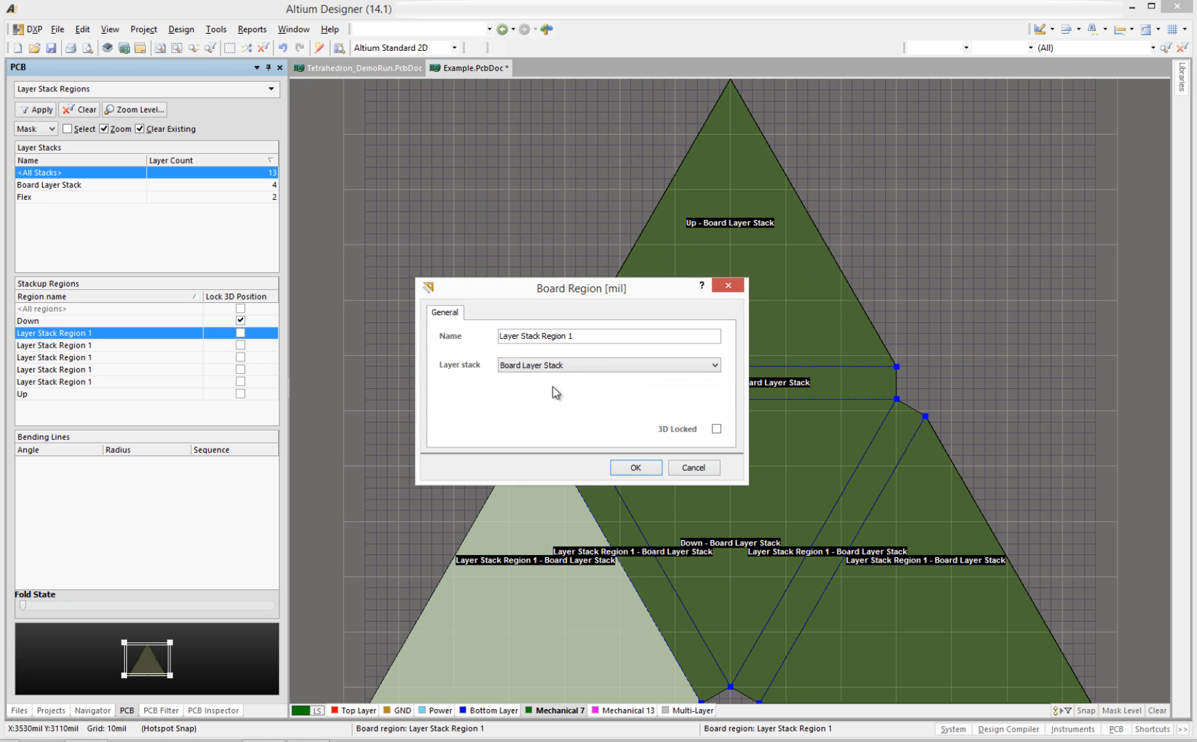
drag(596, 340, 490, 341)
text(Left)
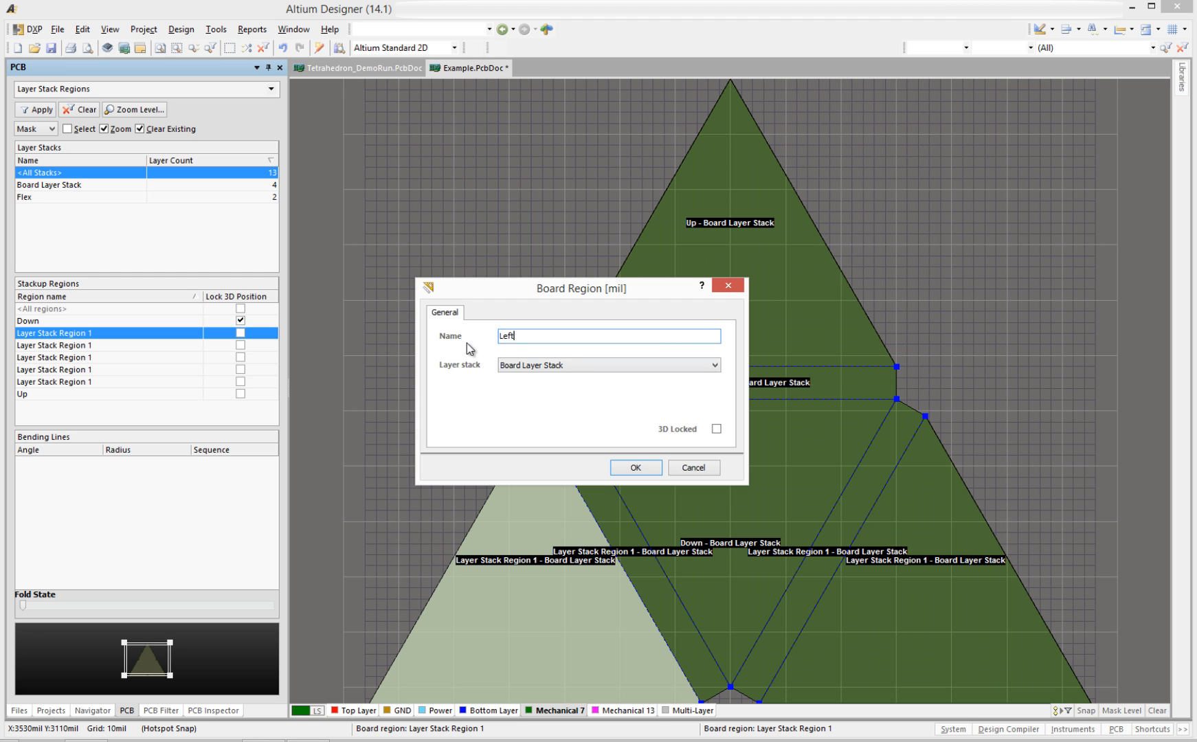
click(629, 470)
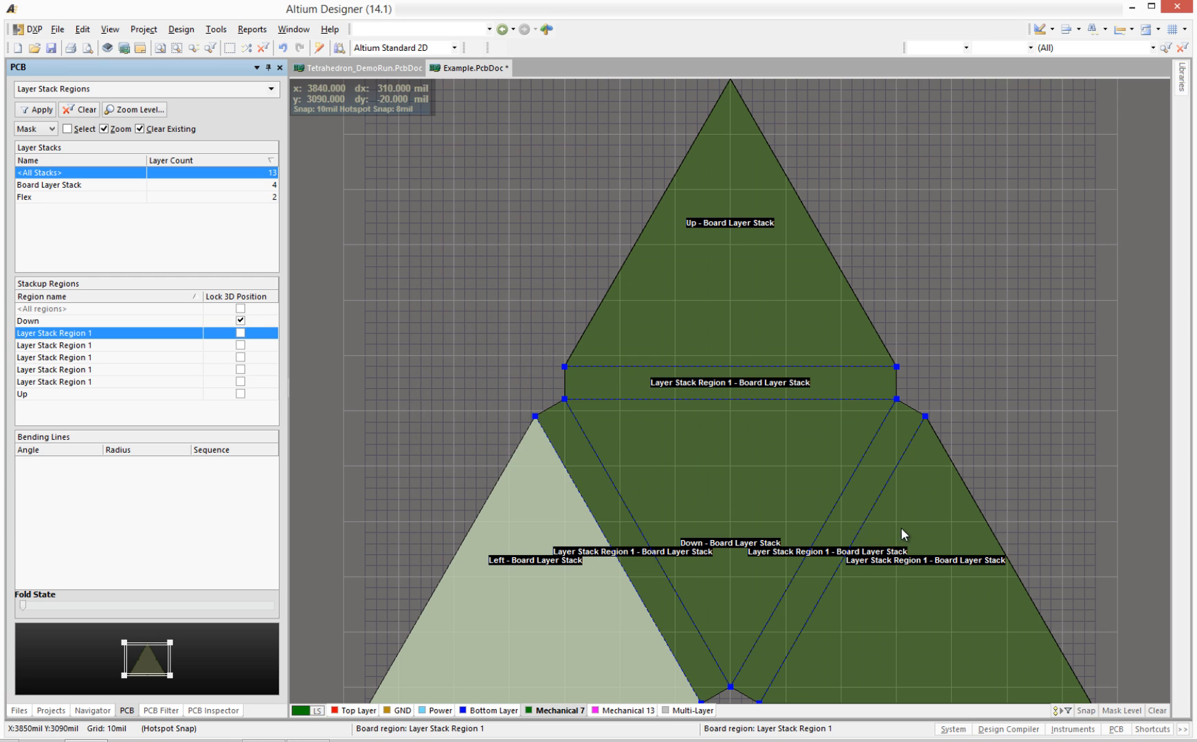
Name the lower-right triangle's board region Right, keeping it on Board Layer Stack.
double_click(886, 526)
drag(595, 338, 450, 341)
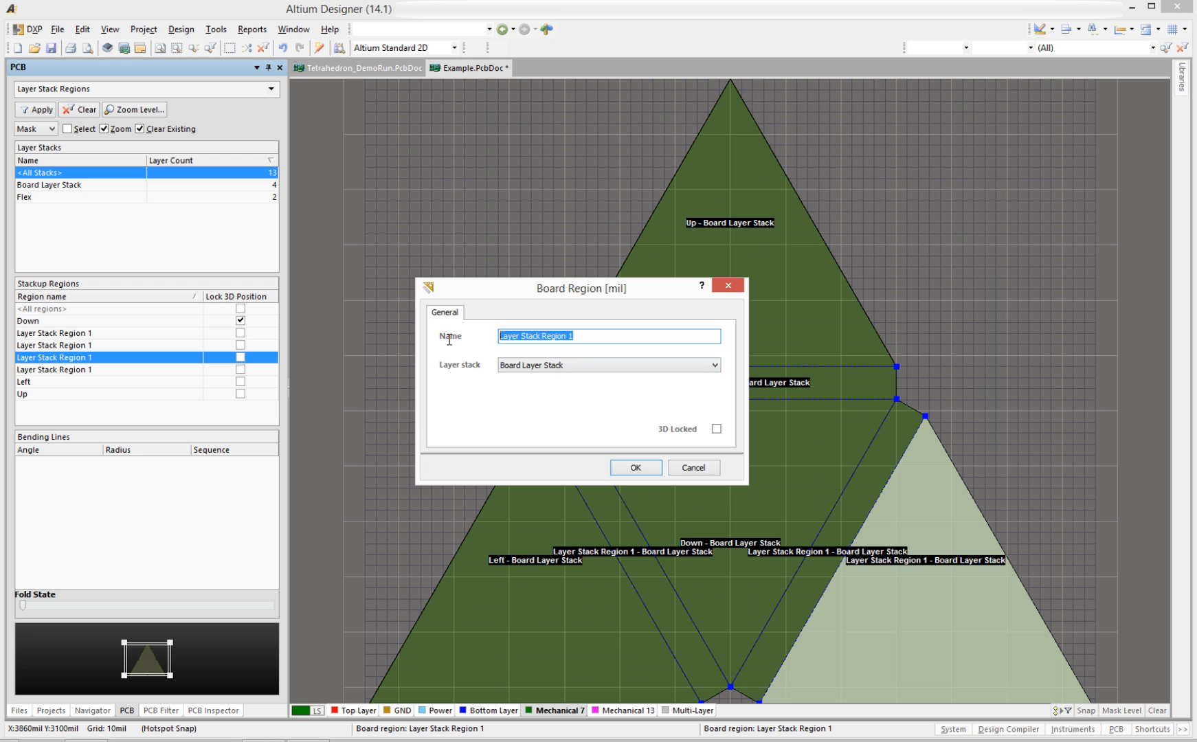
text(Right)
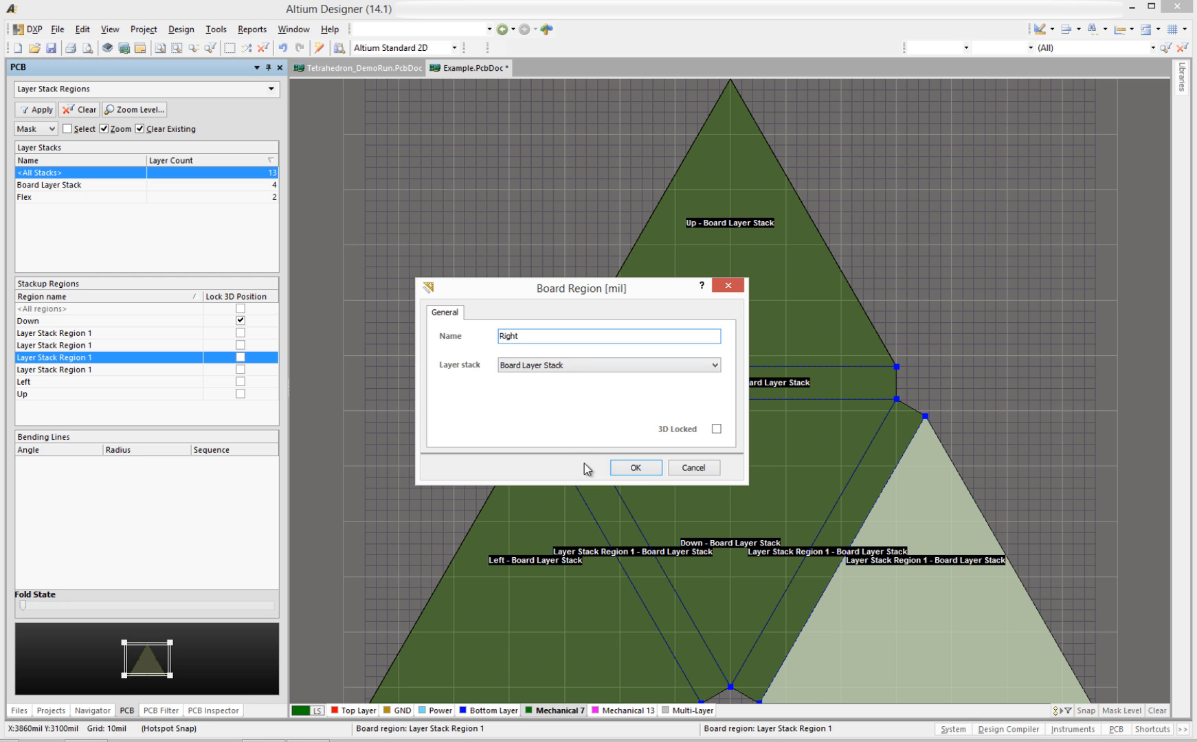
click(636, 468)
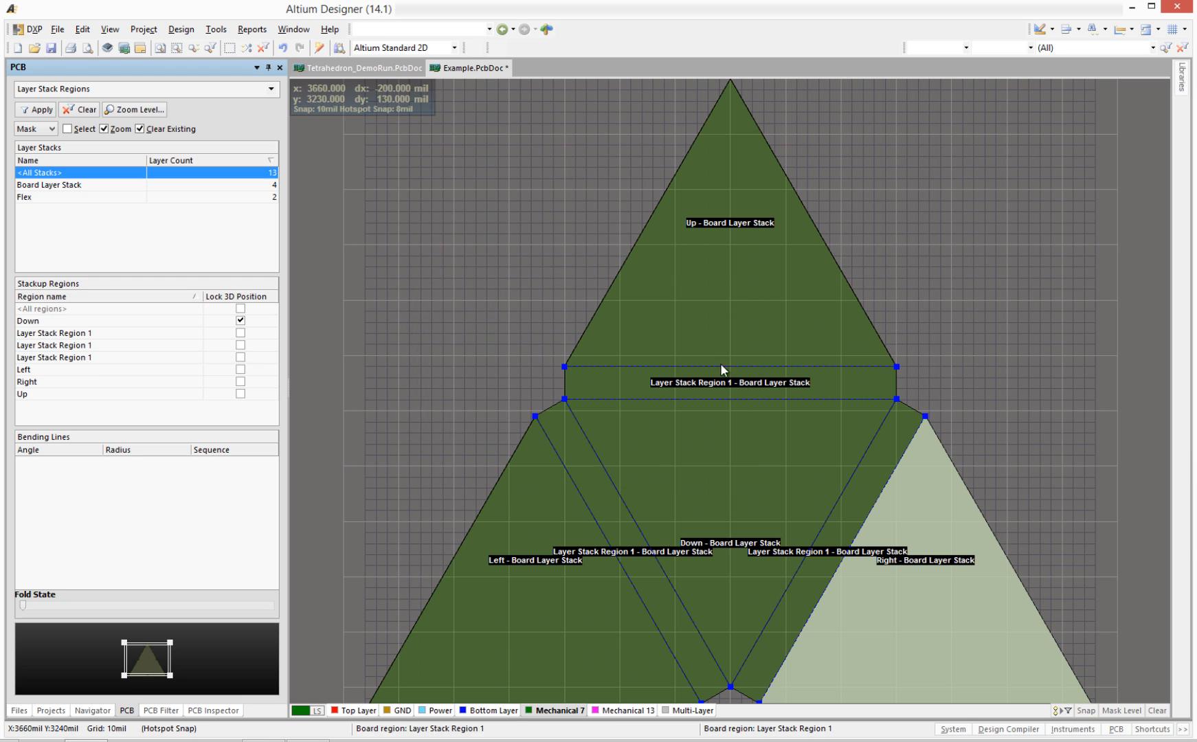
Name the horizontal fold strip's region Up to Down and assign it the Flex layer stack.
double_click(590, 389)
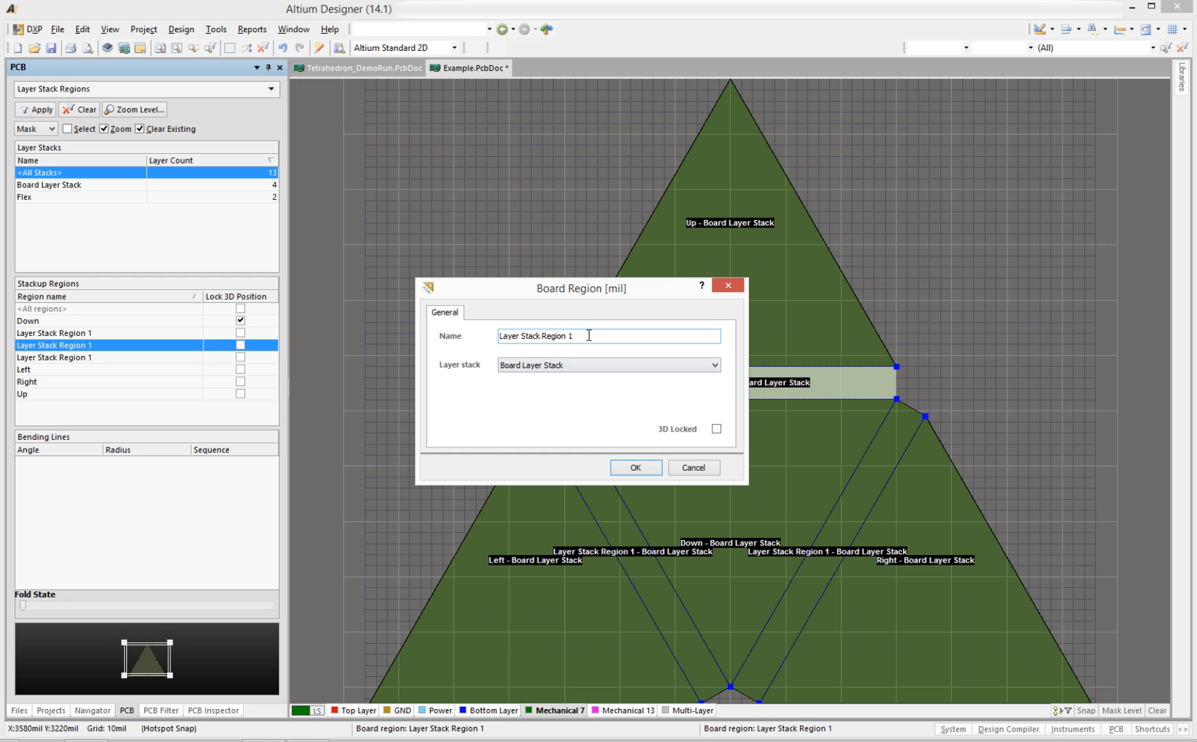
drag(589, 336, 488, 335)
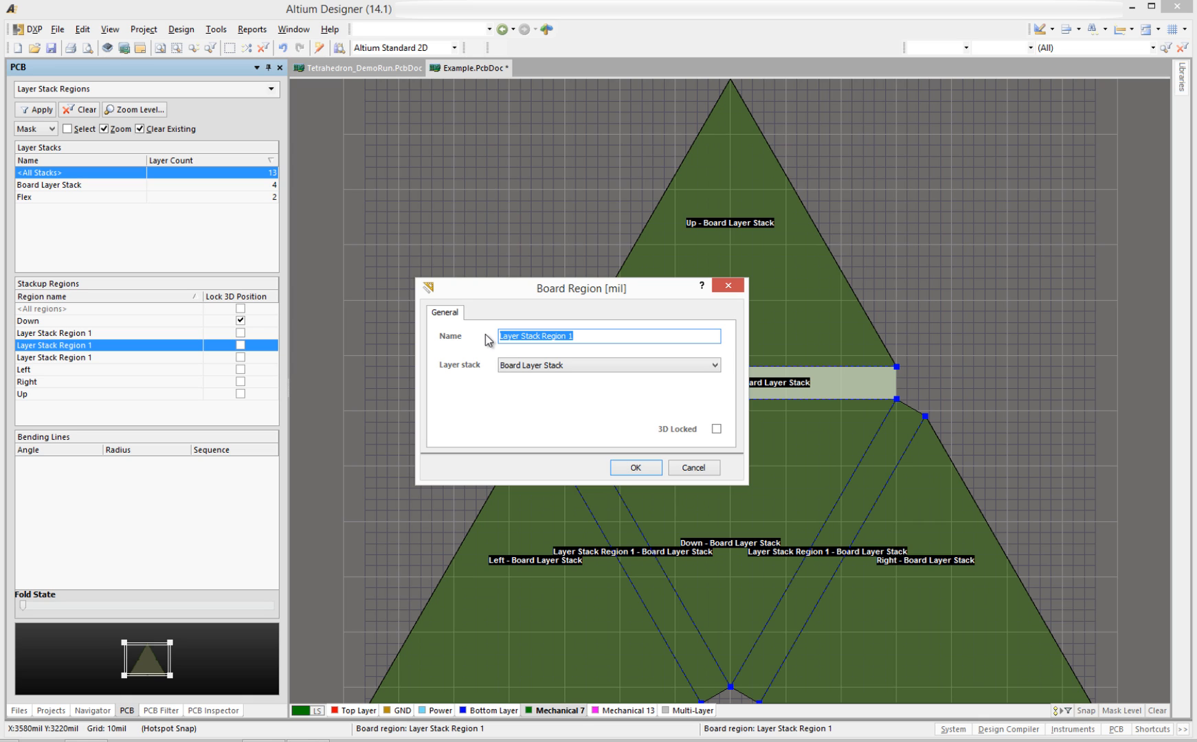
text(Up to Down)
click(549, 367)
click(513, 390)
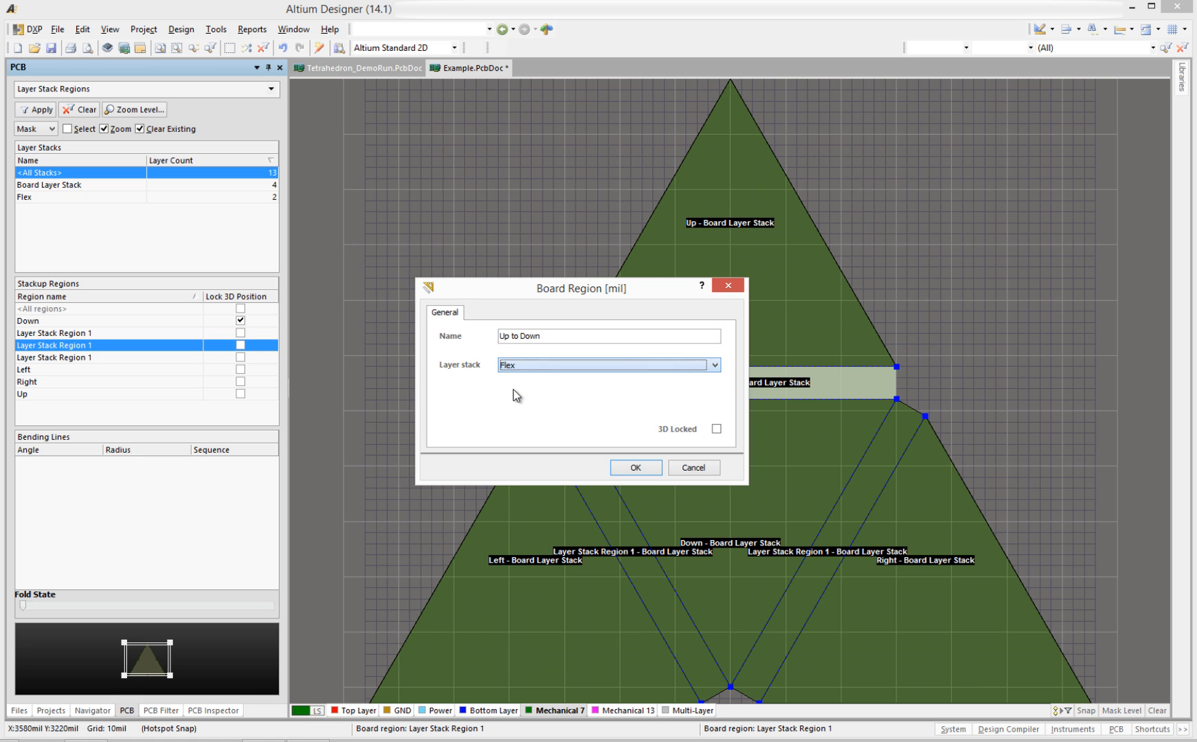
click(634, 468)
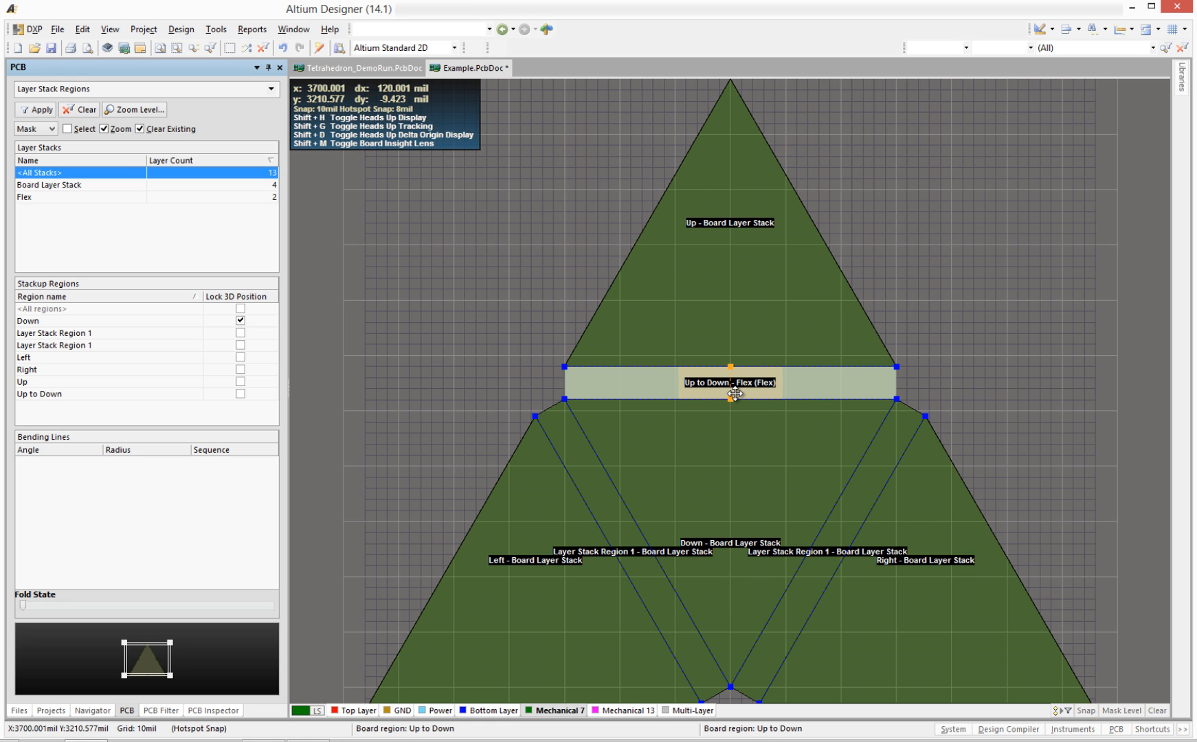
Name the left slanted fold strip's region Left to Down and assign it the Flex layer stack.
double_click(590, 474)
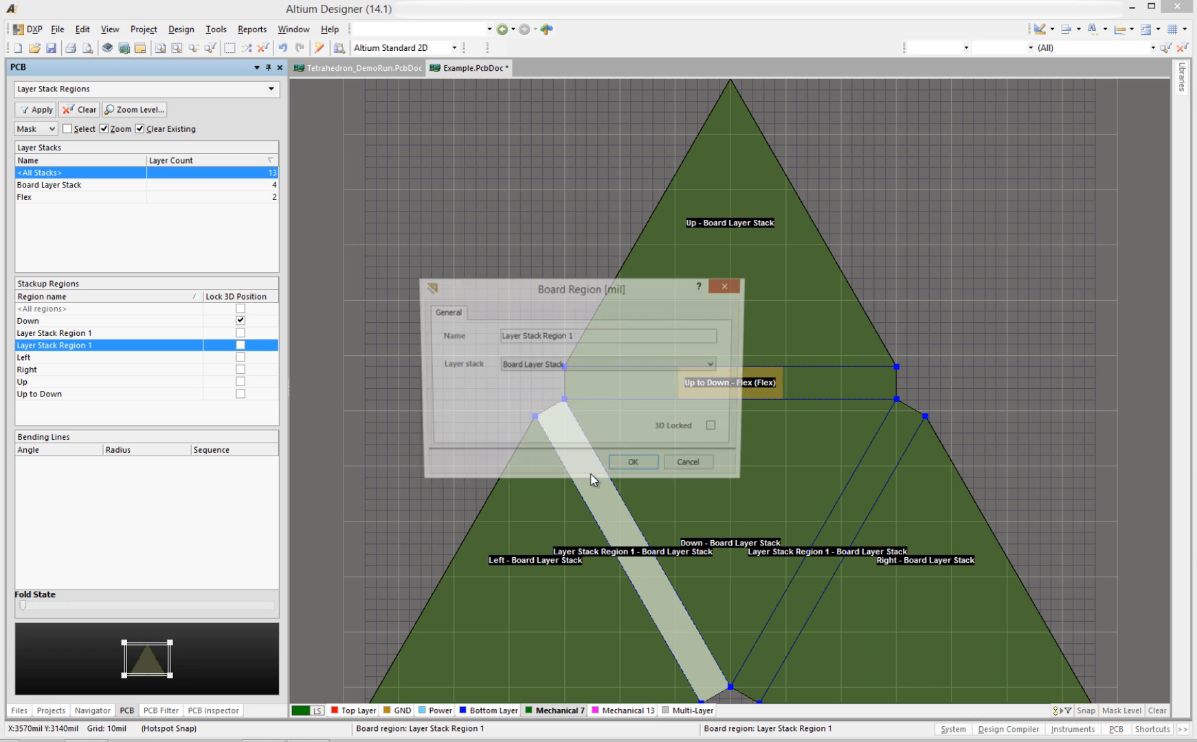
drag(599, 336, 467, 336)
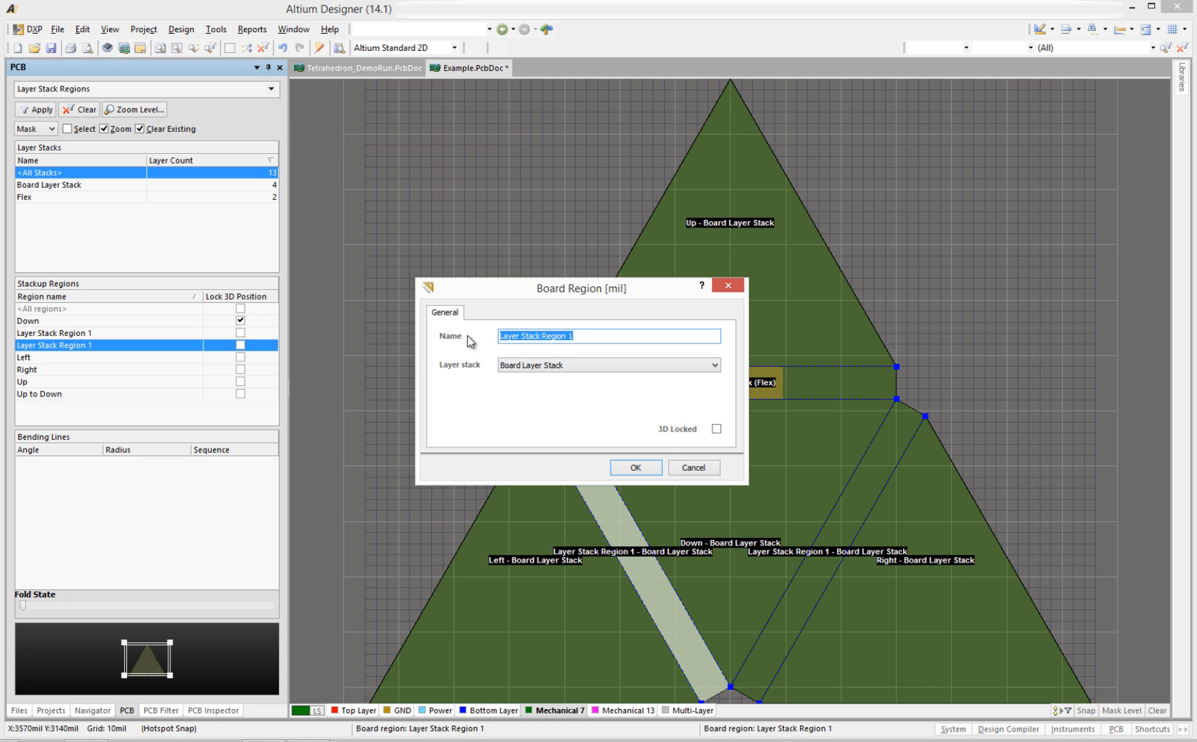
text(Left to Down)
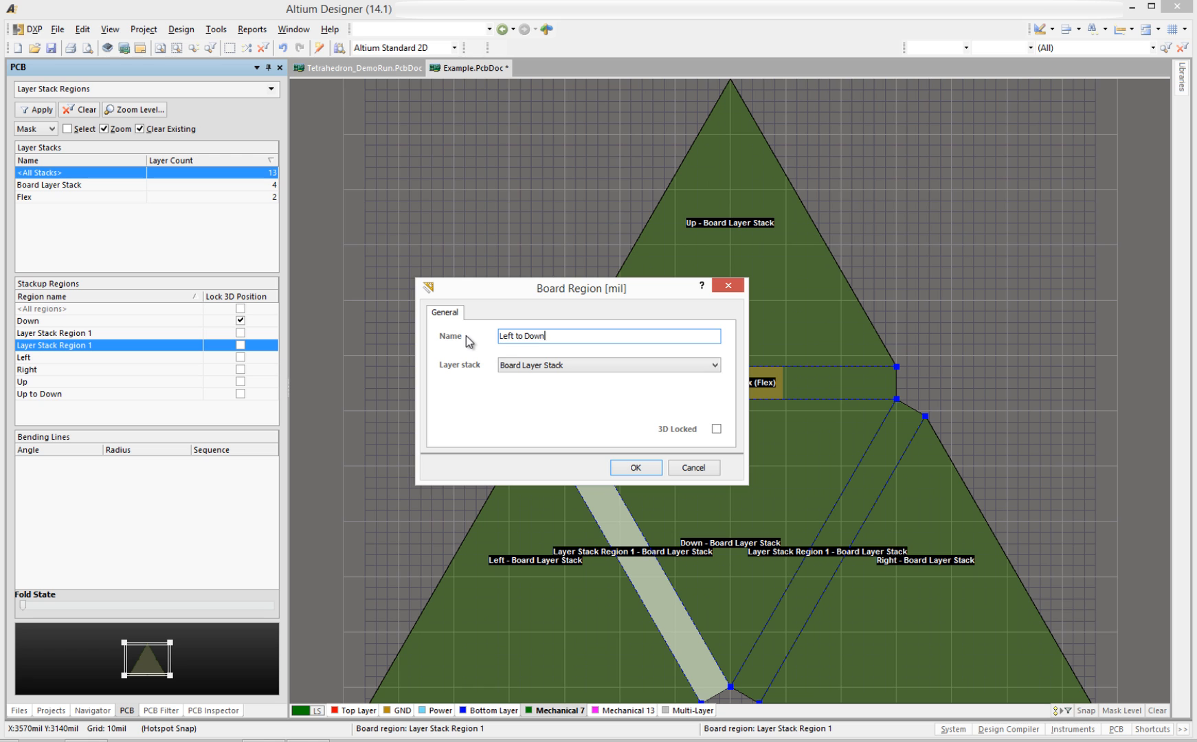
click(526, 365)
click(527, 391)
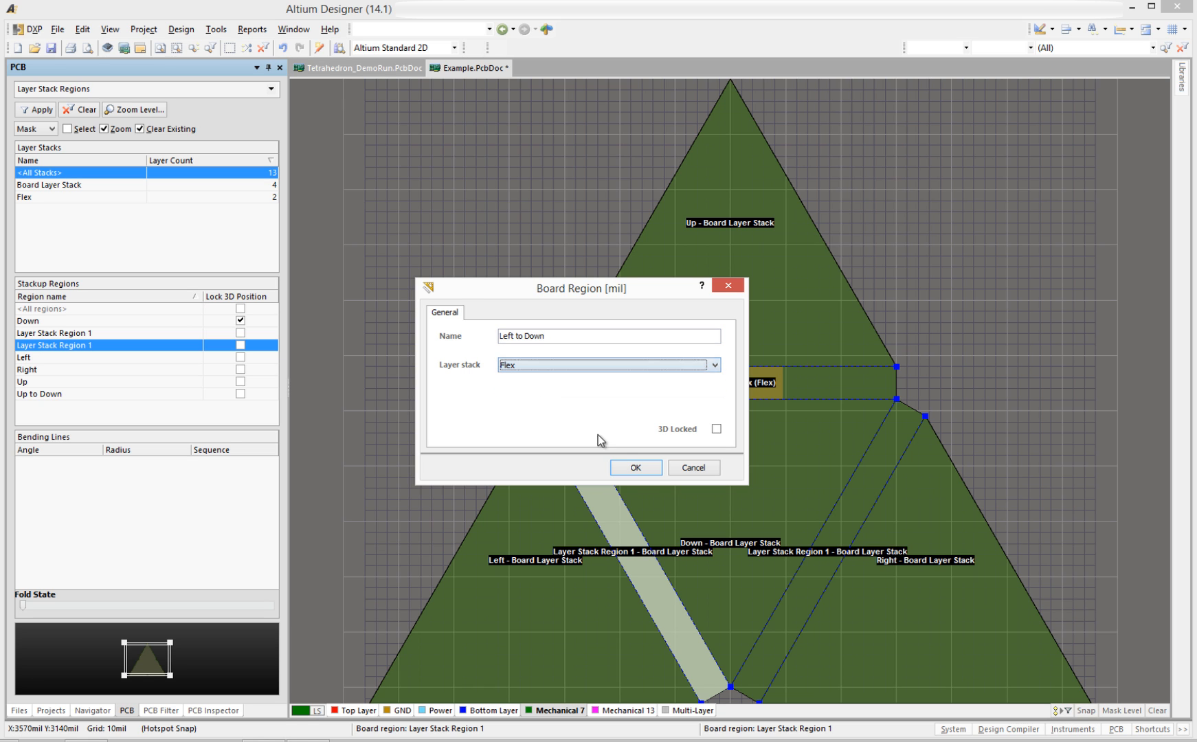
click(636, 467)
Name the right slanted fold strip's region Right to Down and assign it the Flex layer stack.
double_click(855, 482)
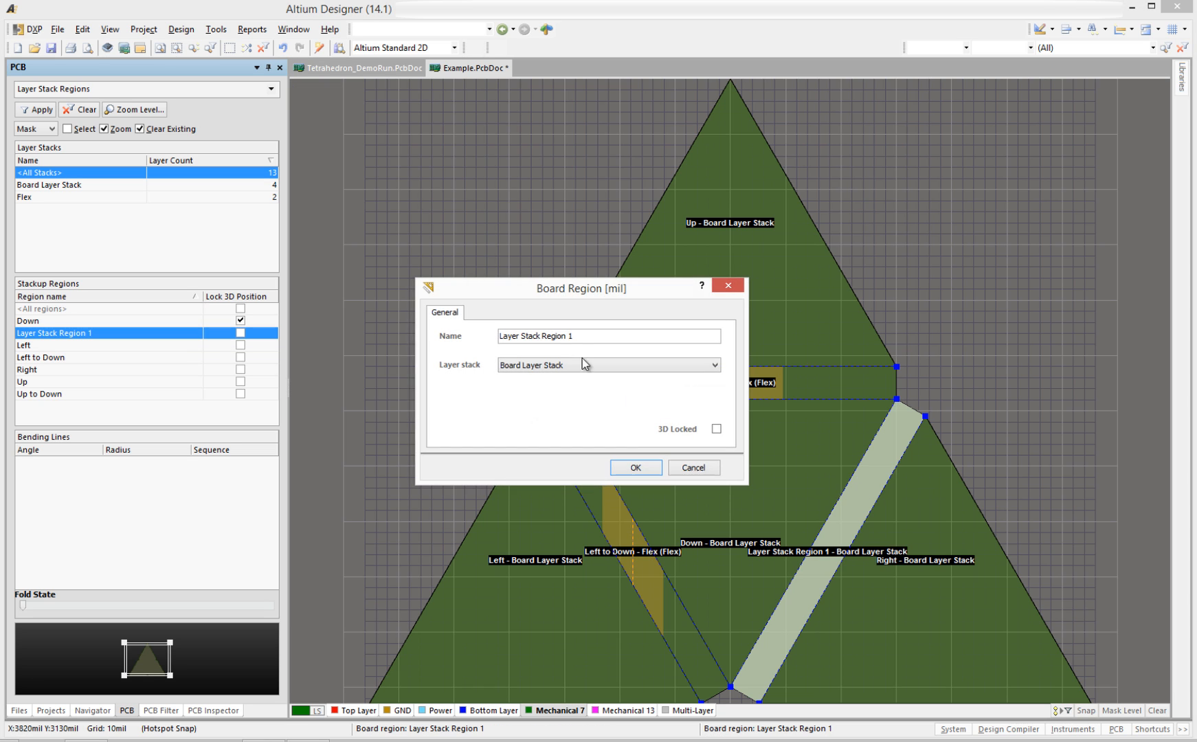
drag(584, 337, 496, 338)
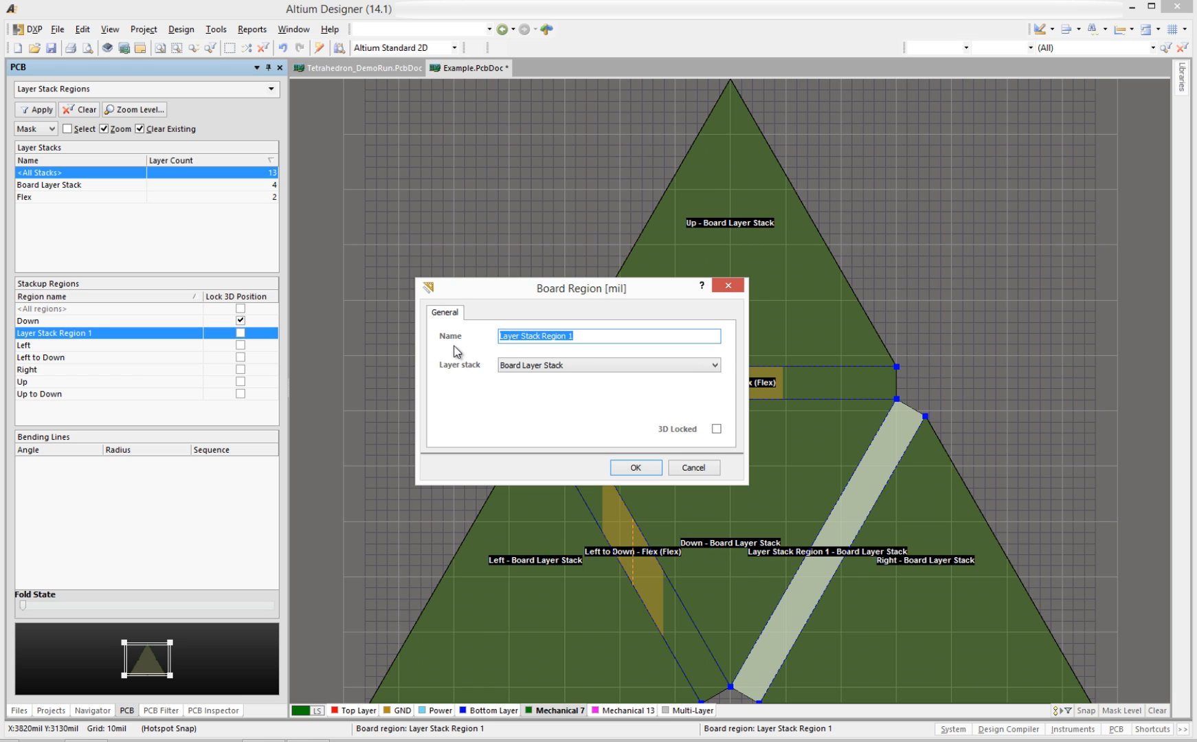
text(Right to Down)
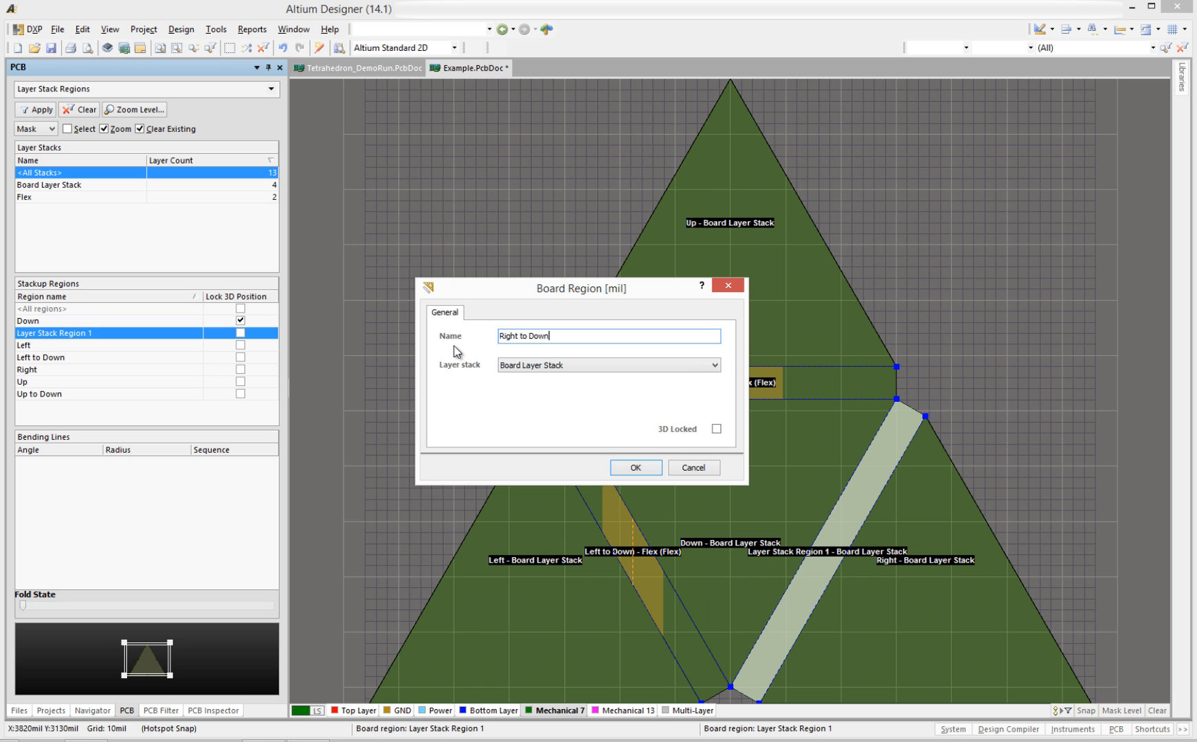
click(629, 467)
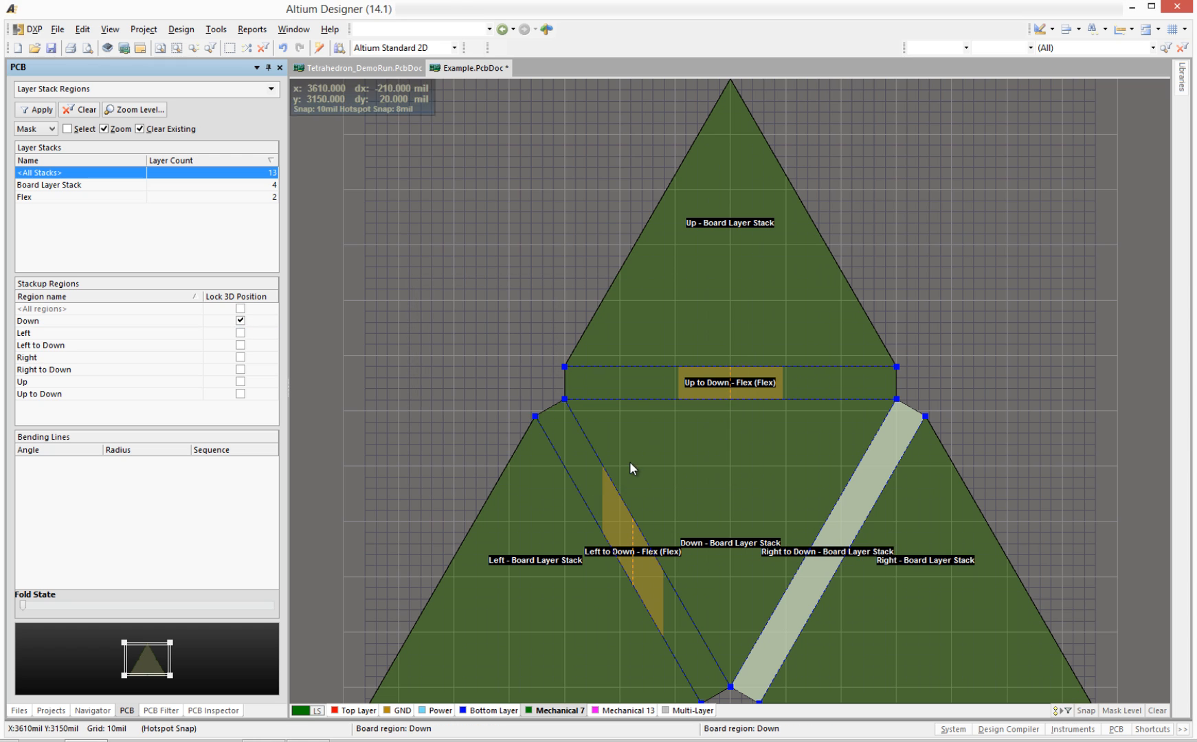
double_click(855, 489)
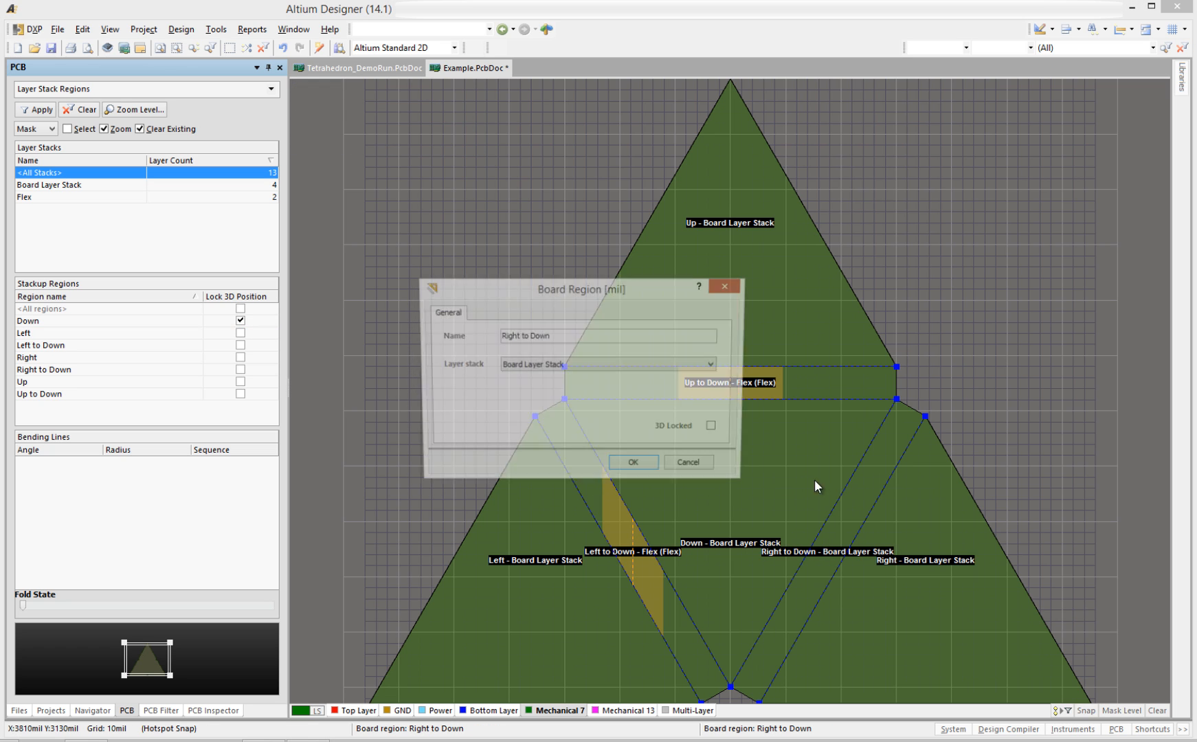
click(575, 365)
click(529, 390)
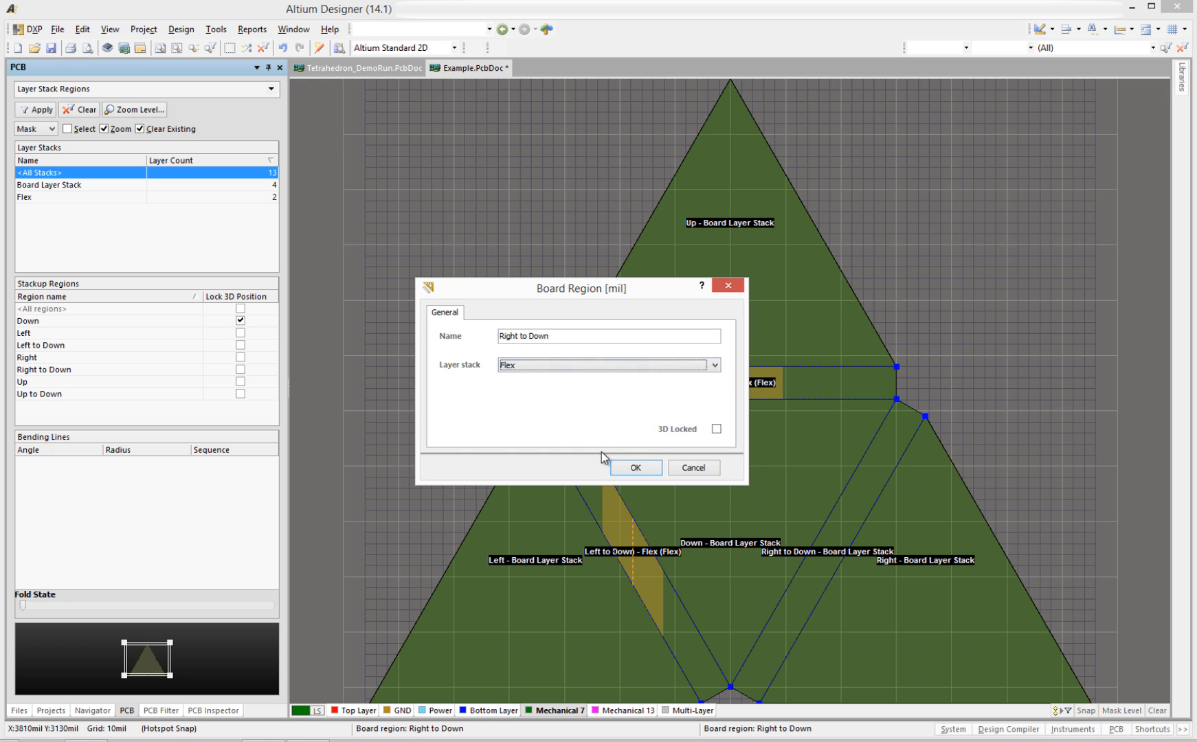
click(635, 468)
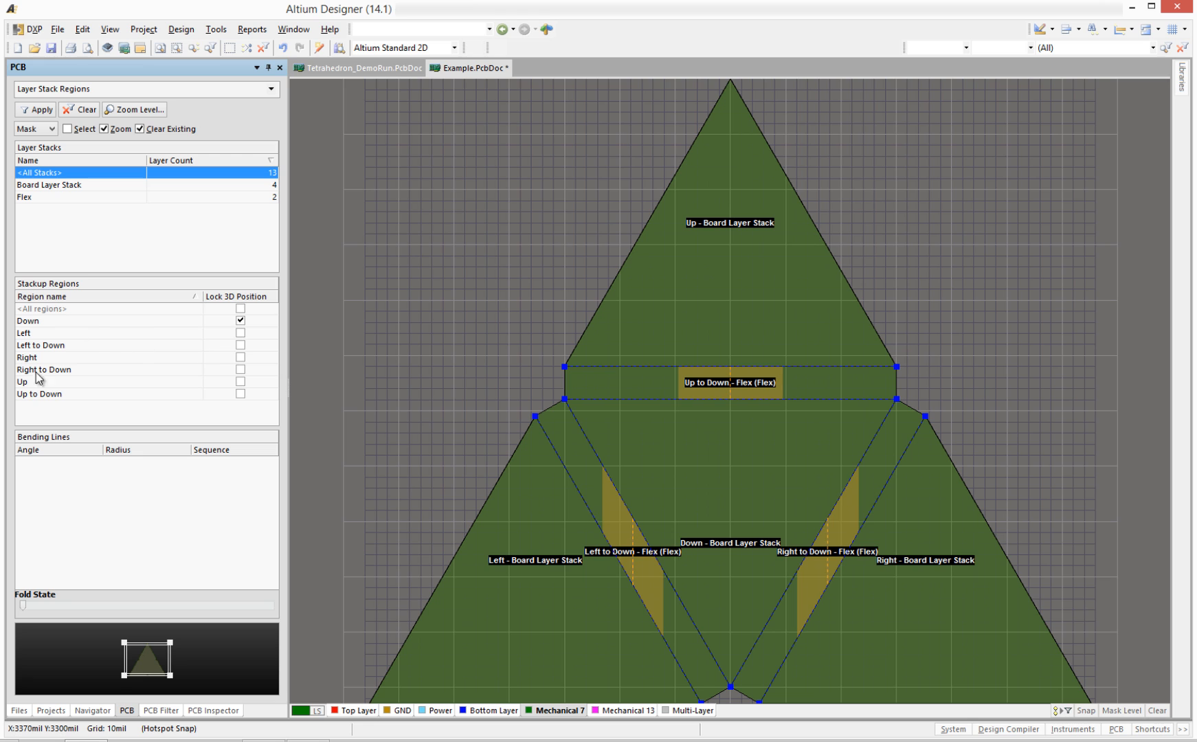
Examine the bending line angle, radius and sequence of the Right to Down, Left to Down and Up to Down flex regions.
click(59, 369)
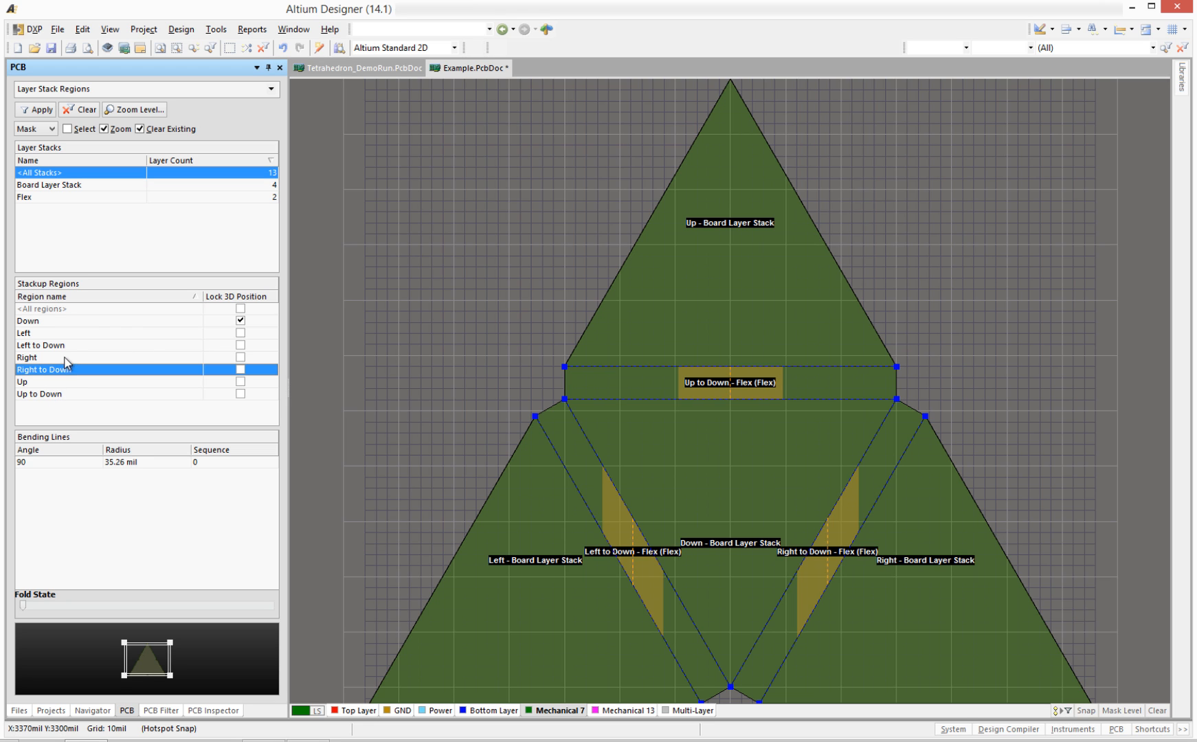
double_click(59, 346)
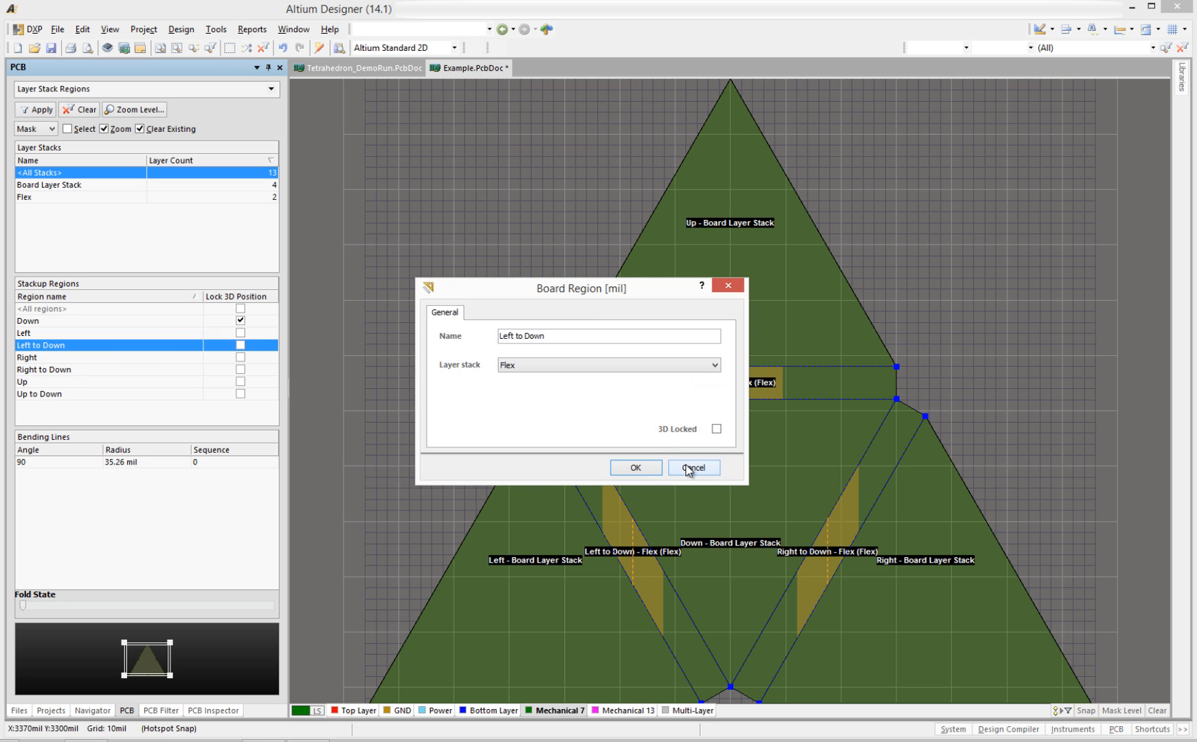
click(686, 467)
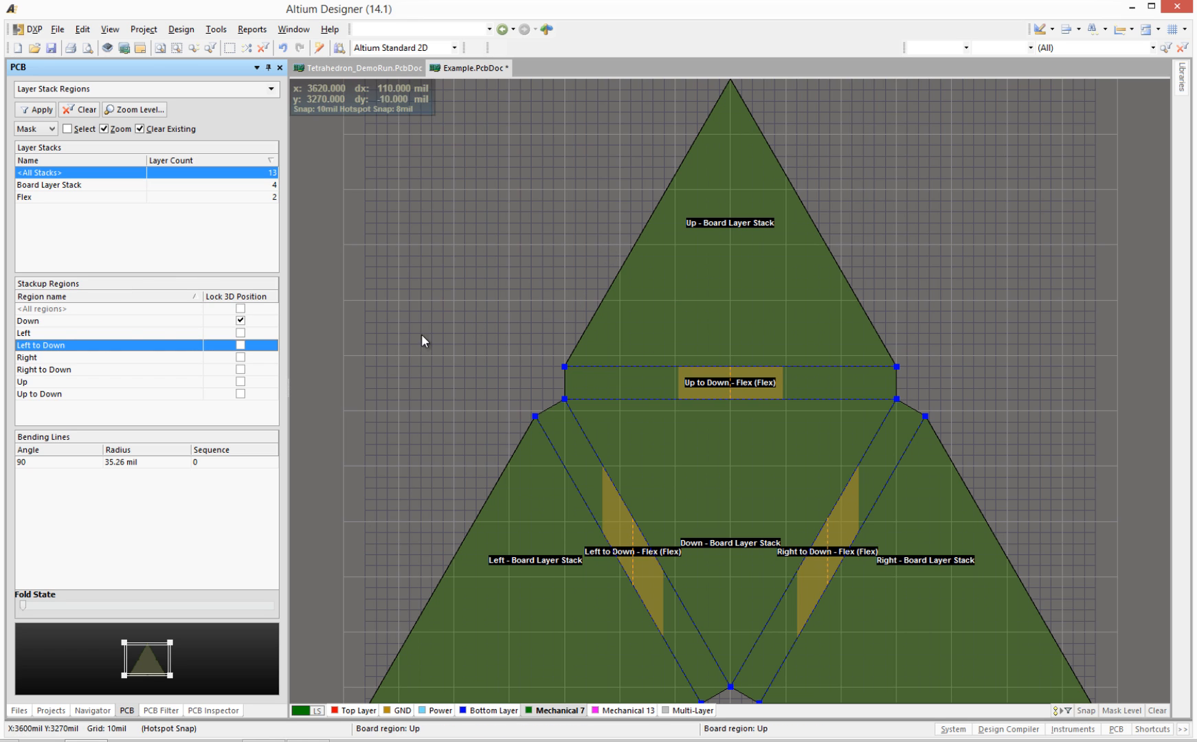
click(686, 317)
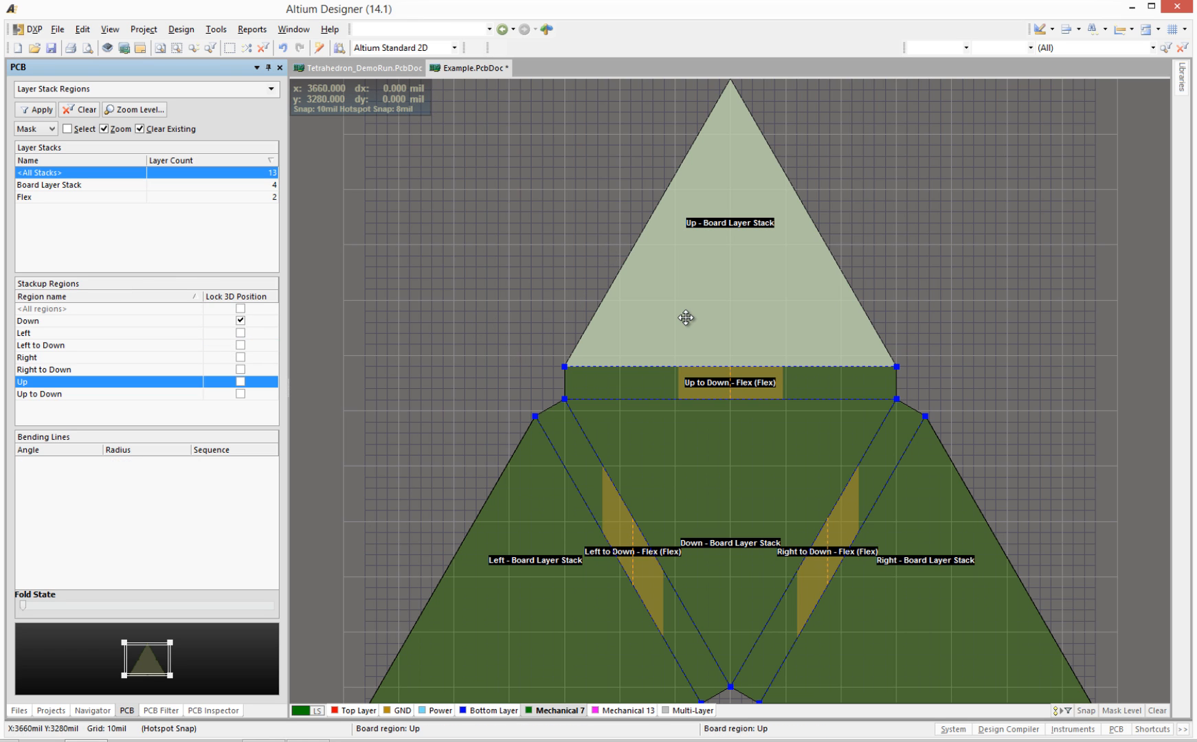
click(679, 433)
click(655, 391)
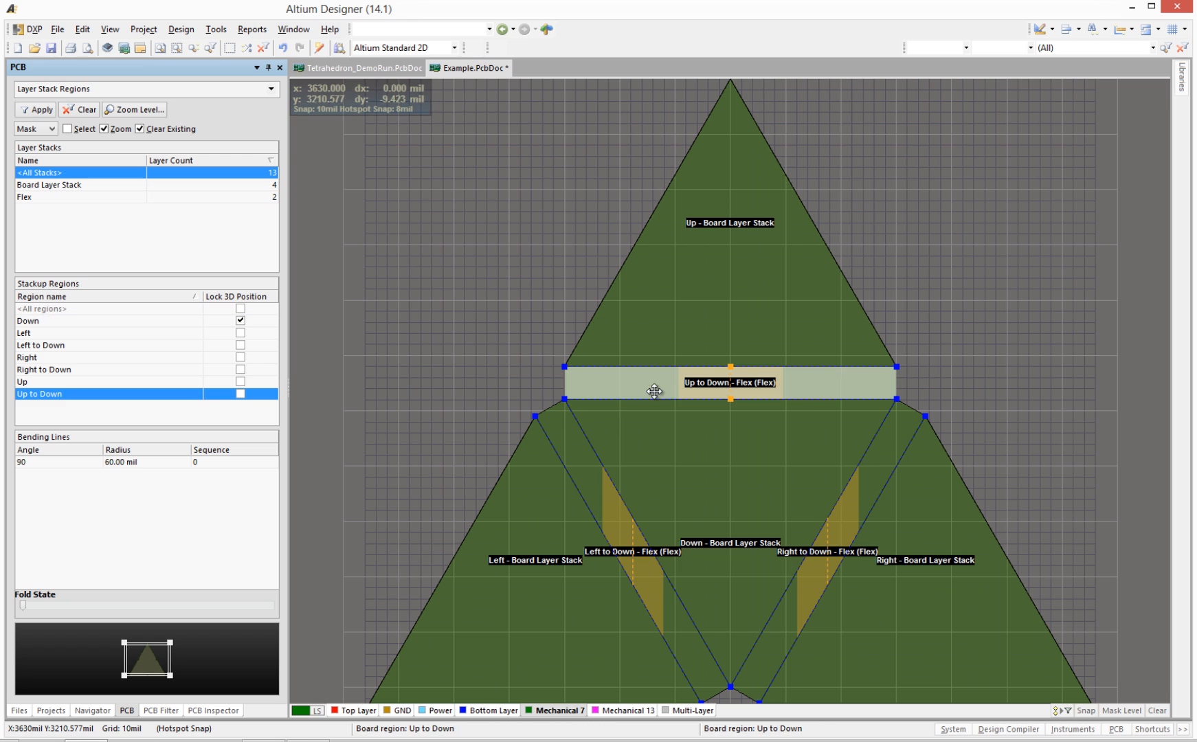
click(487, 349)
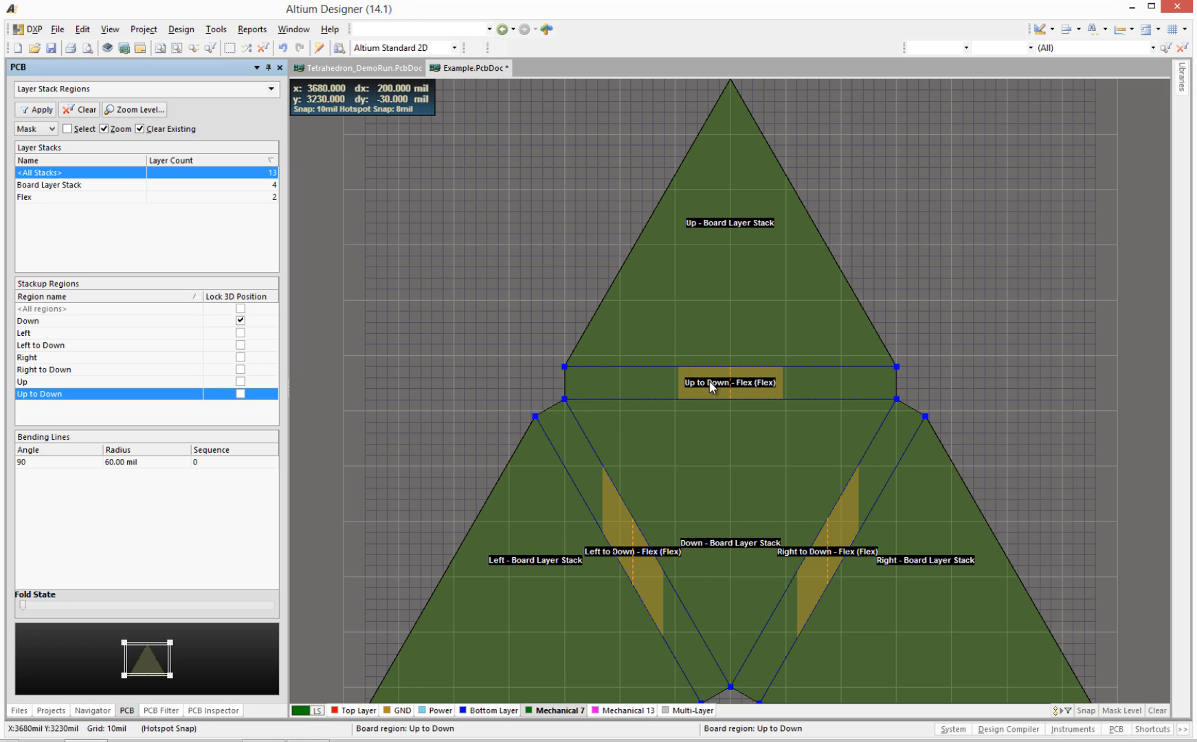
ctrl+scroll(711, 387, up, 3)
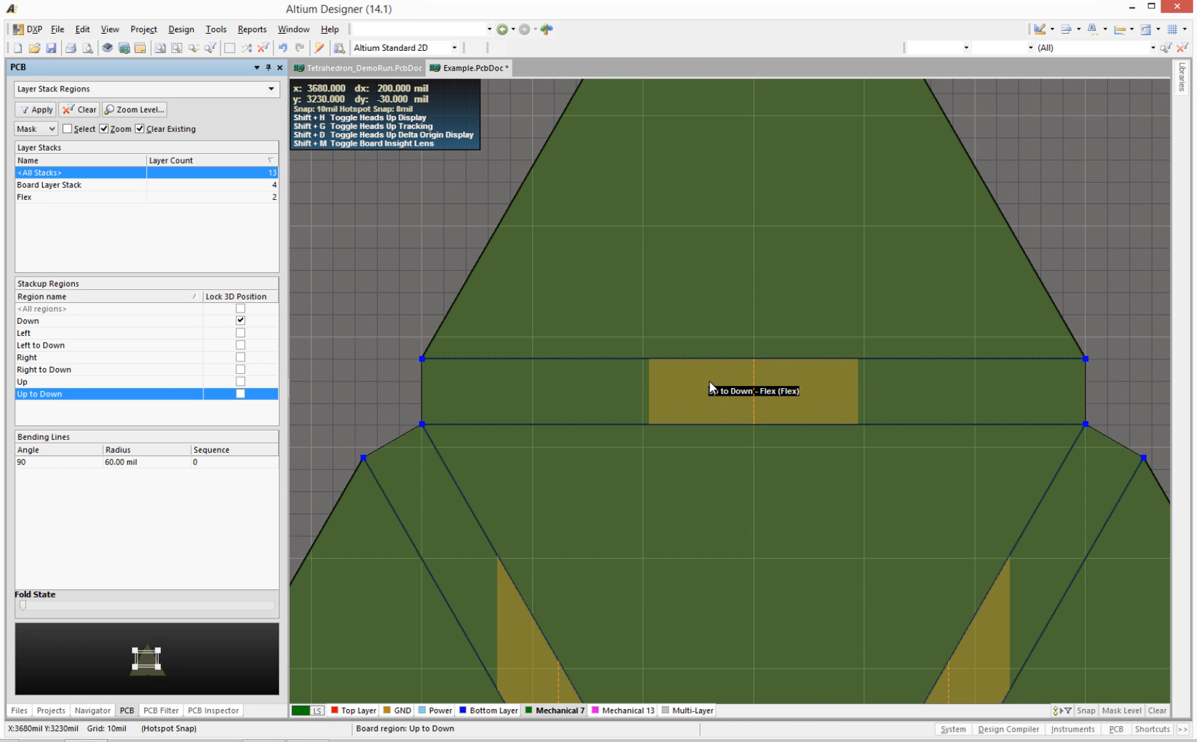
click(753, 372)
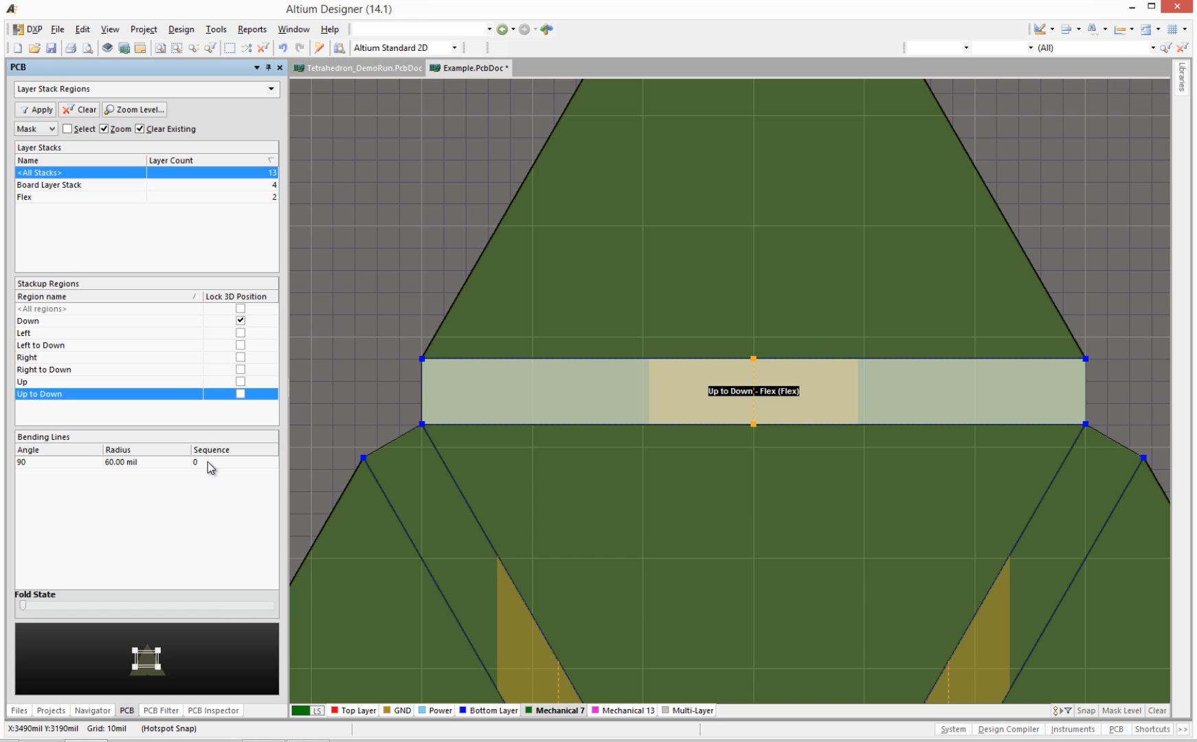
Move both ends of the Up to Down bending line onto the strip's short edges at Y 3220 mil so it runs lengthwise.
right_drag(435, 266, 504, 266)
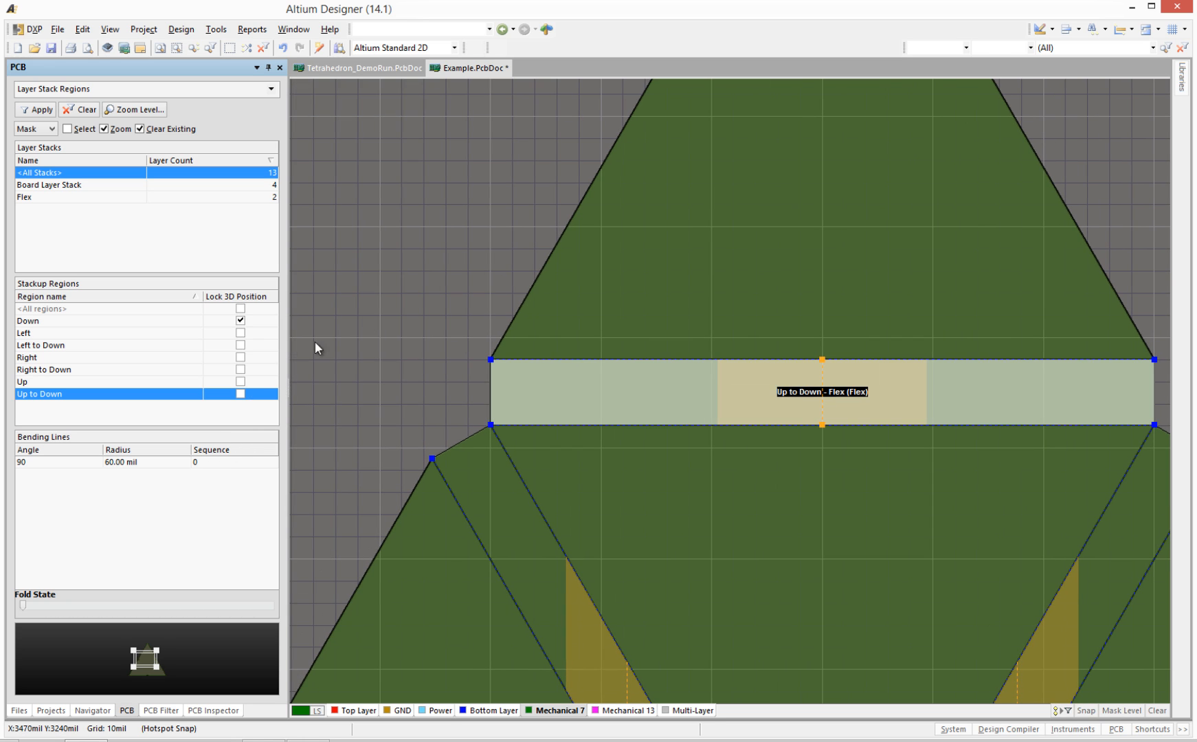
click(423, 335)
key(shift)
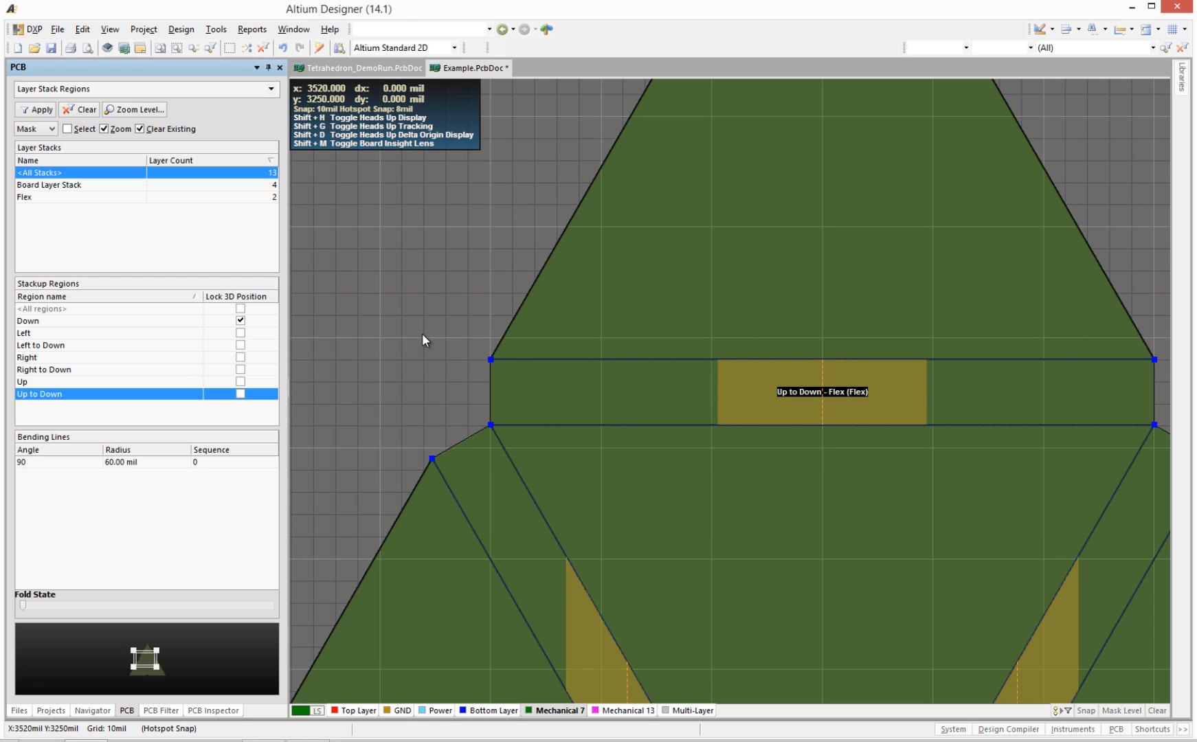
click(822, 380)
drag(822, 359, 491, 404)
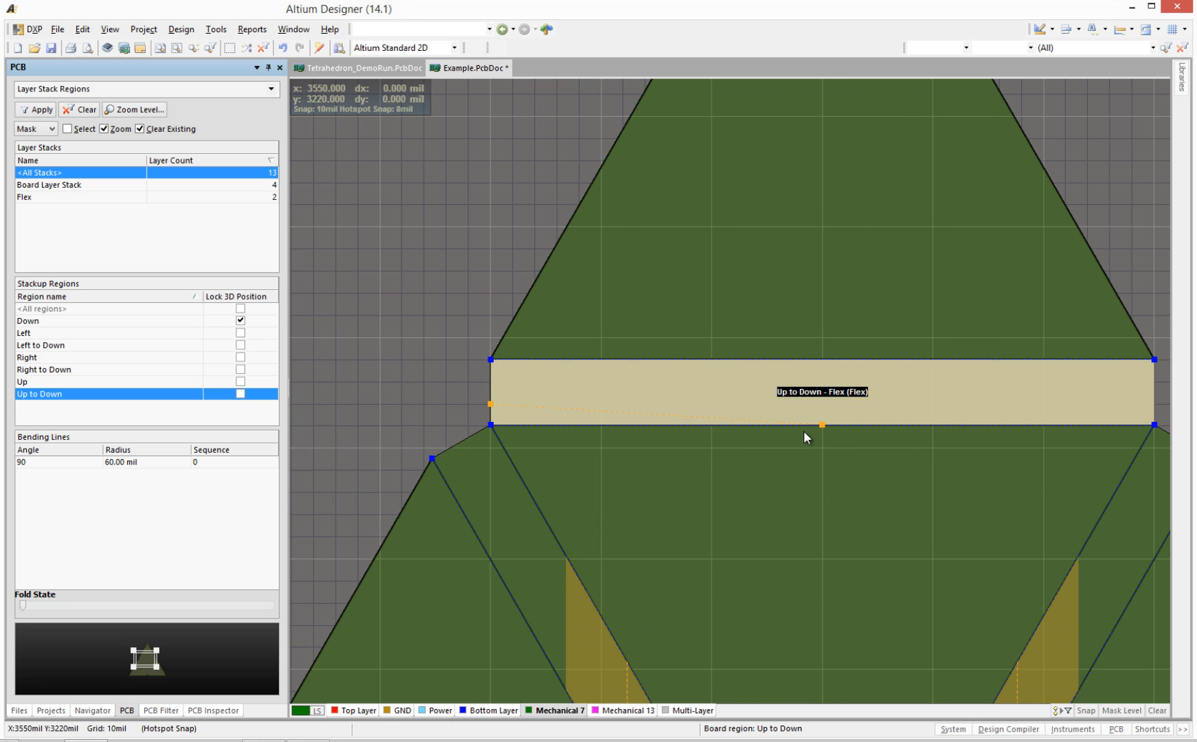
drag(821, 422, 1082, 398)
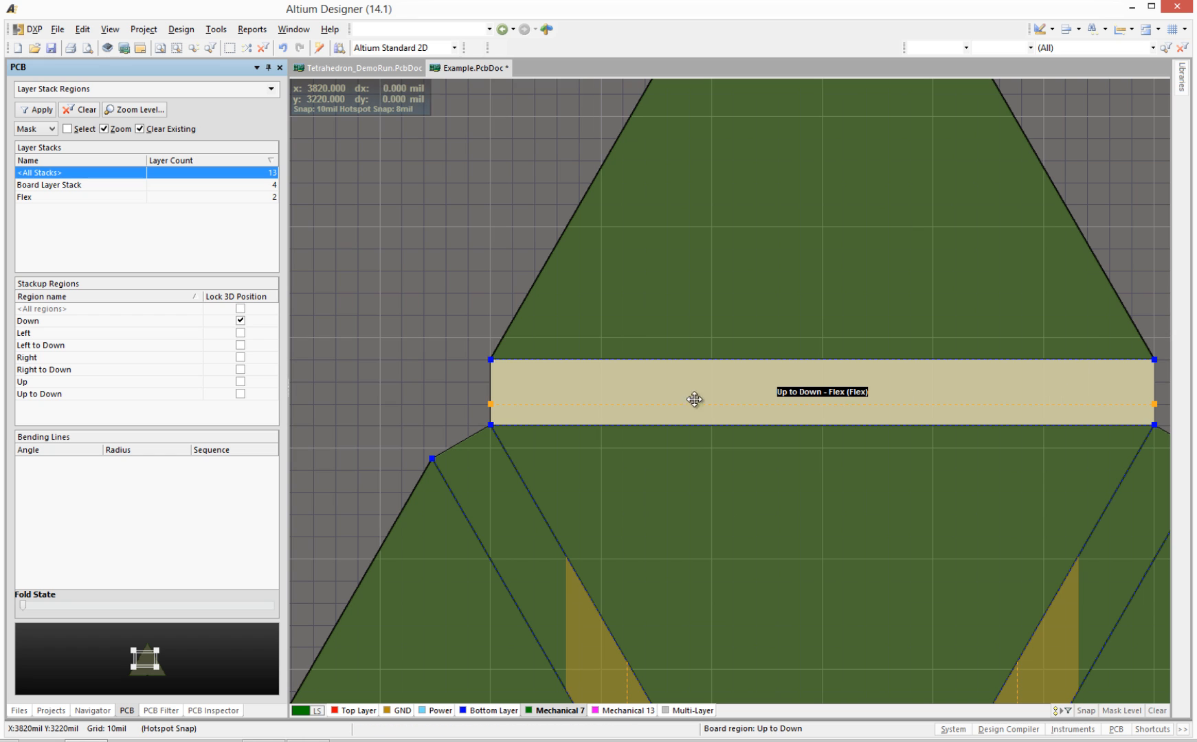
click(471, 391)
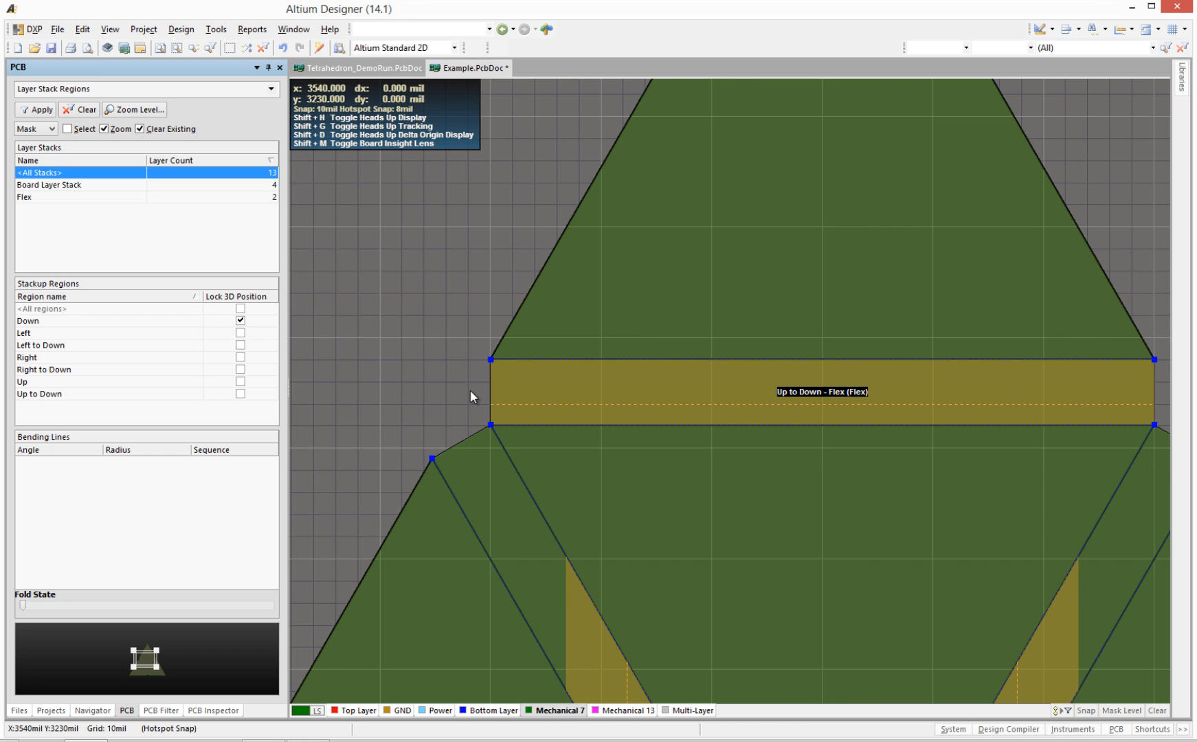
Set the snap grid to 5 mil and centre both ends of the Up to Down bending line at Y 3225 mil.
ctrl+scroll(470, 390, up, 2)
right_drag(436, 416, 432, 317)
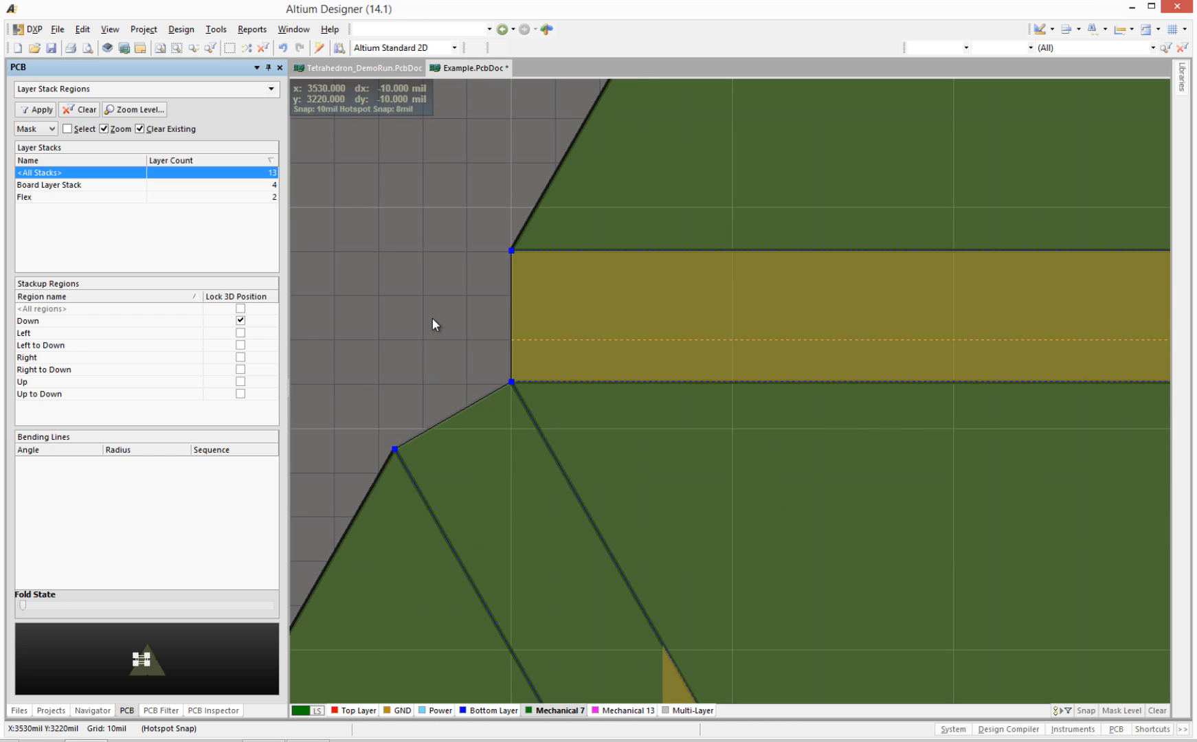
key(g)
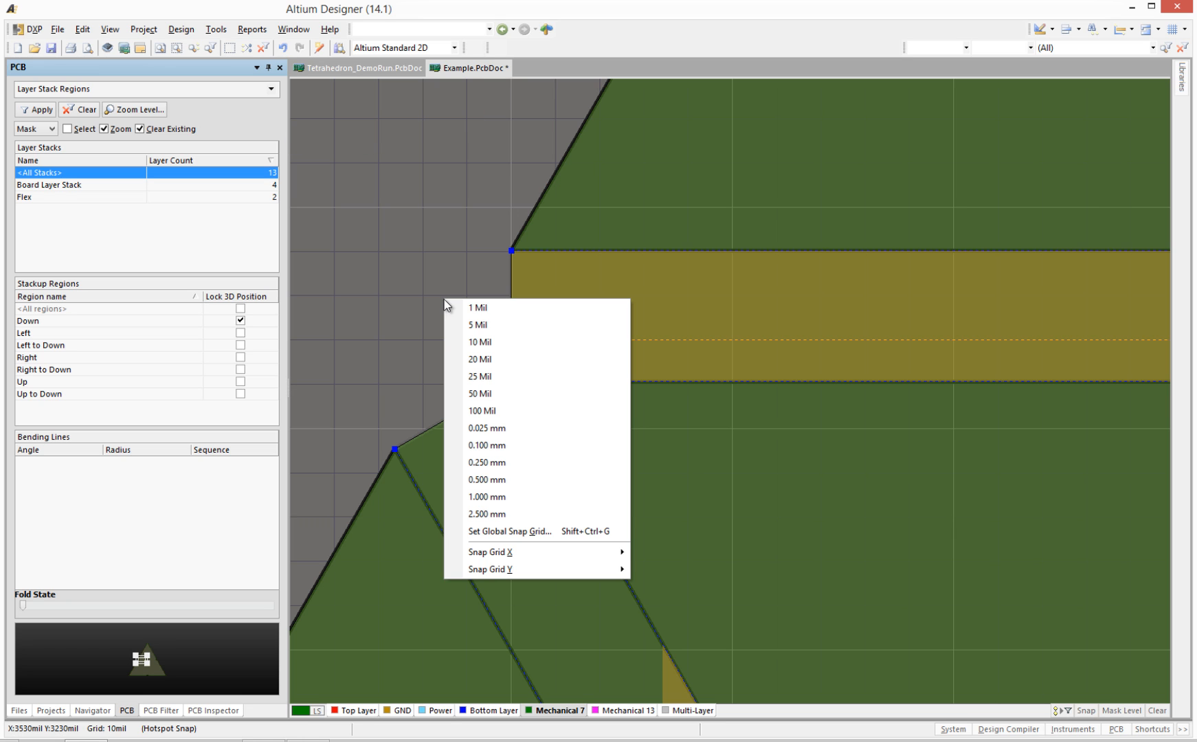
click(480, 324)
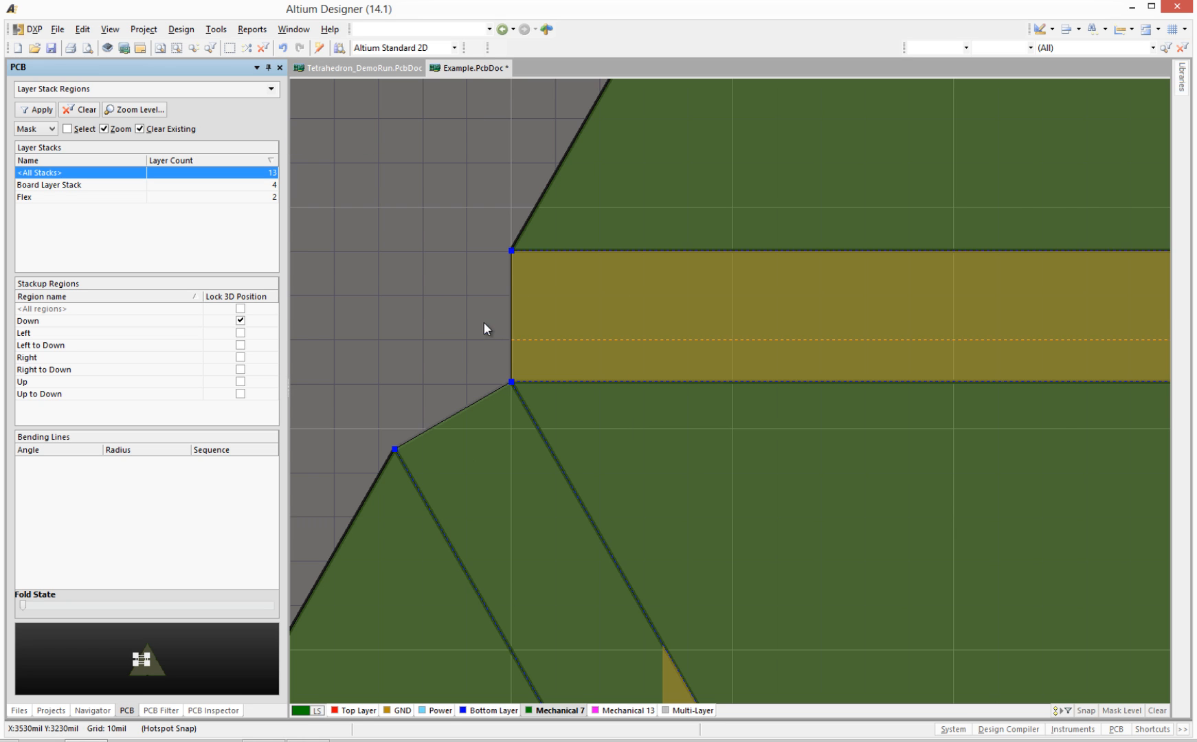
click(526, 344)
drag(511, 345, 512, 317)
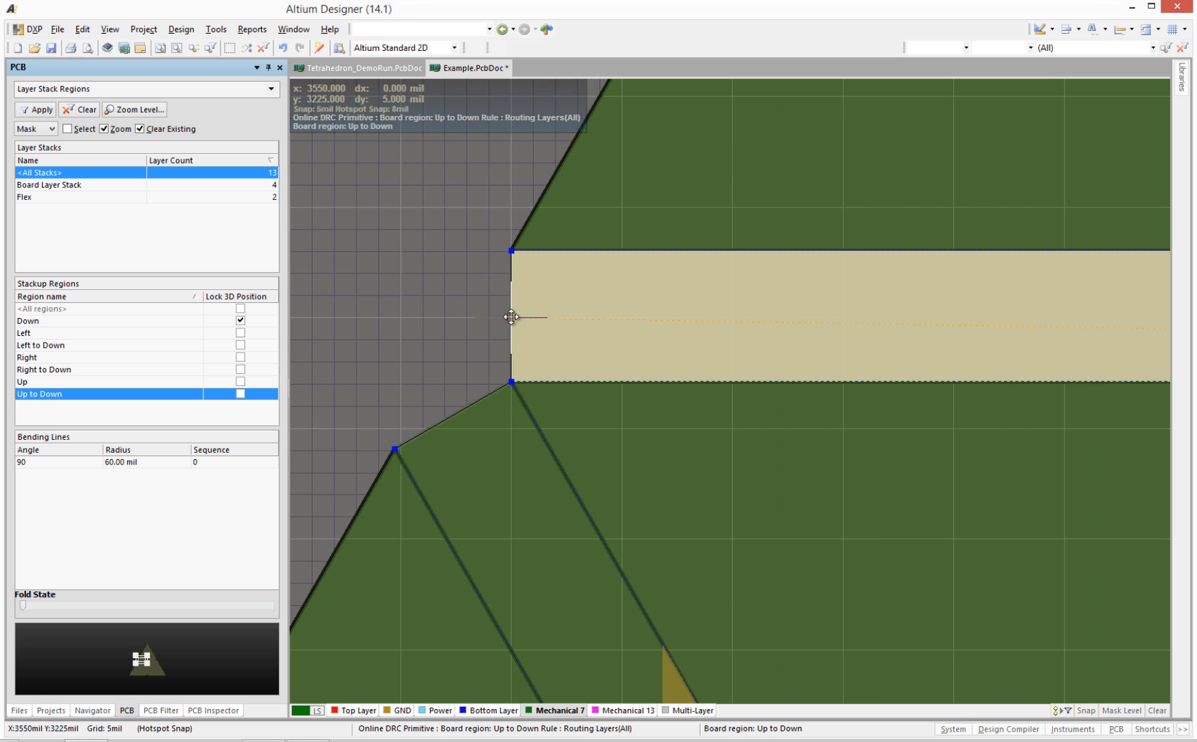
right_drag(872, 374, 361, 411)
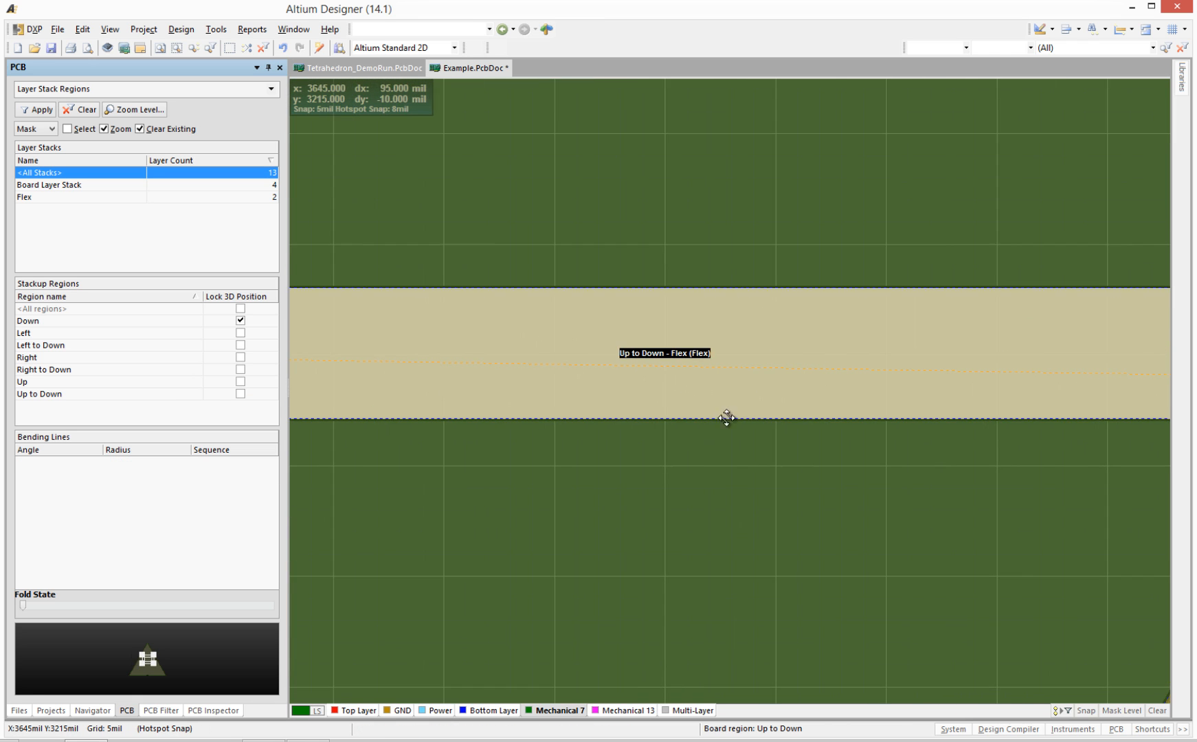
right_drag(1034, 386, 529, 464)
drag(825, 461, 825, 455)
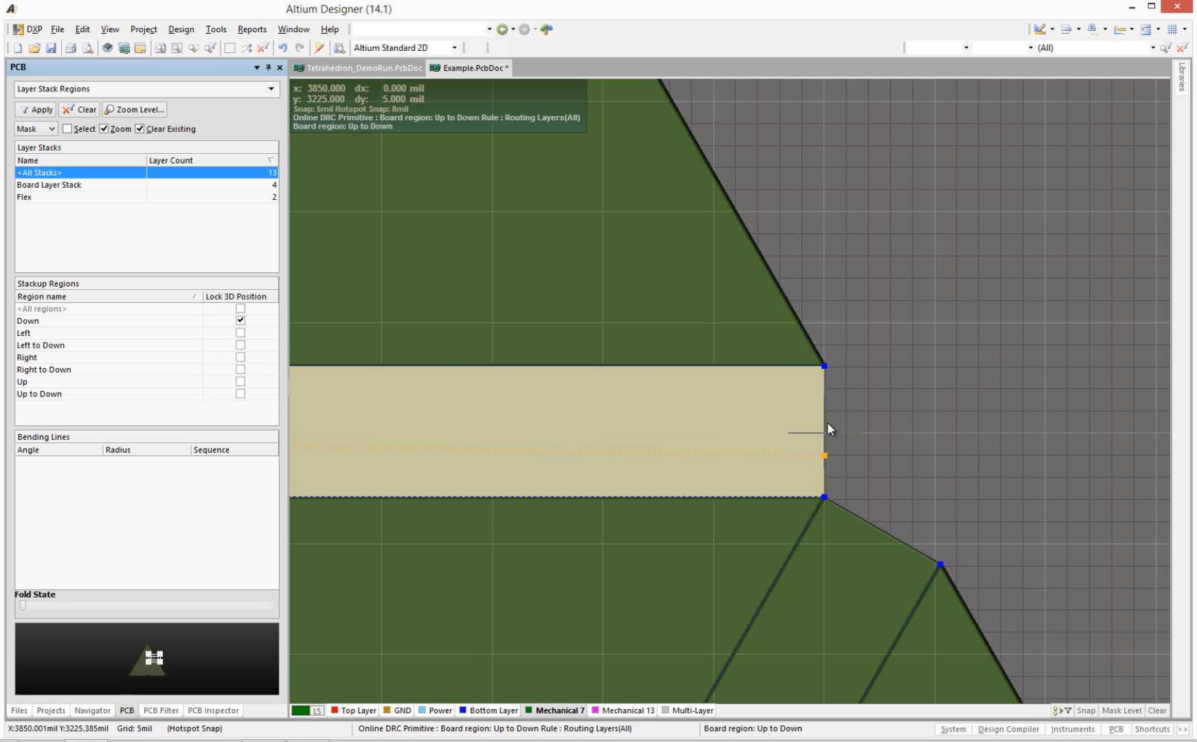
click(854, 465)
Move both ends of the Right to Down bending line onto the middle of the strip's short edges so it runs lengthwise.
right_drag(600, 552, 657, 256)
click(616, 659)
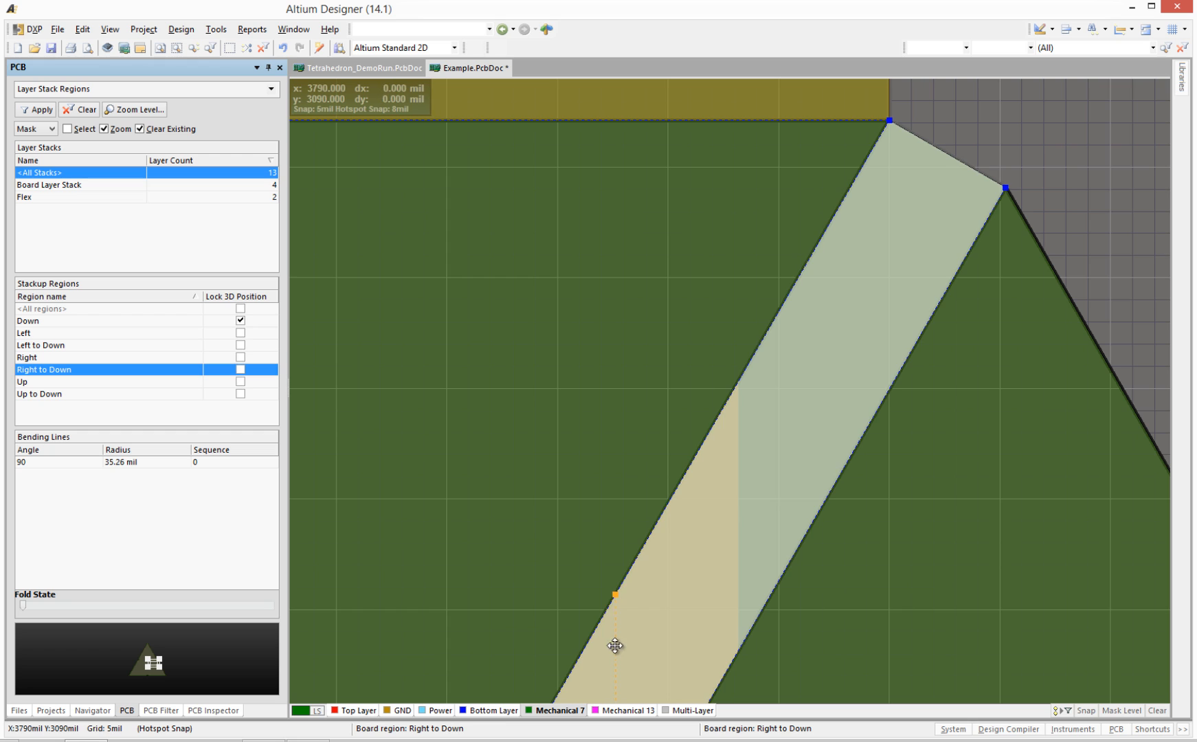
drag(902, 226, 942, 163)
scroll(564, 618, down, 5)
scroll(533, 680, down, 2)
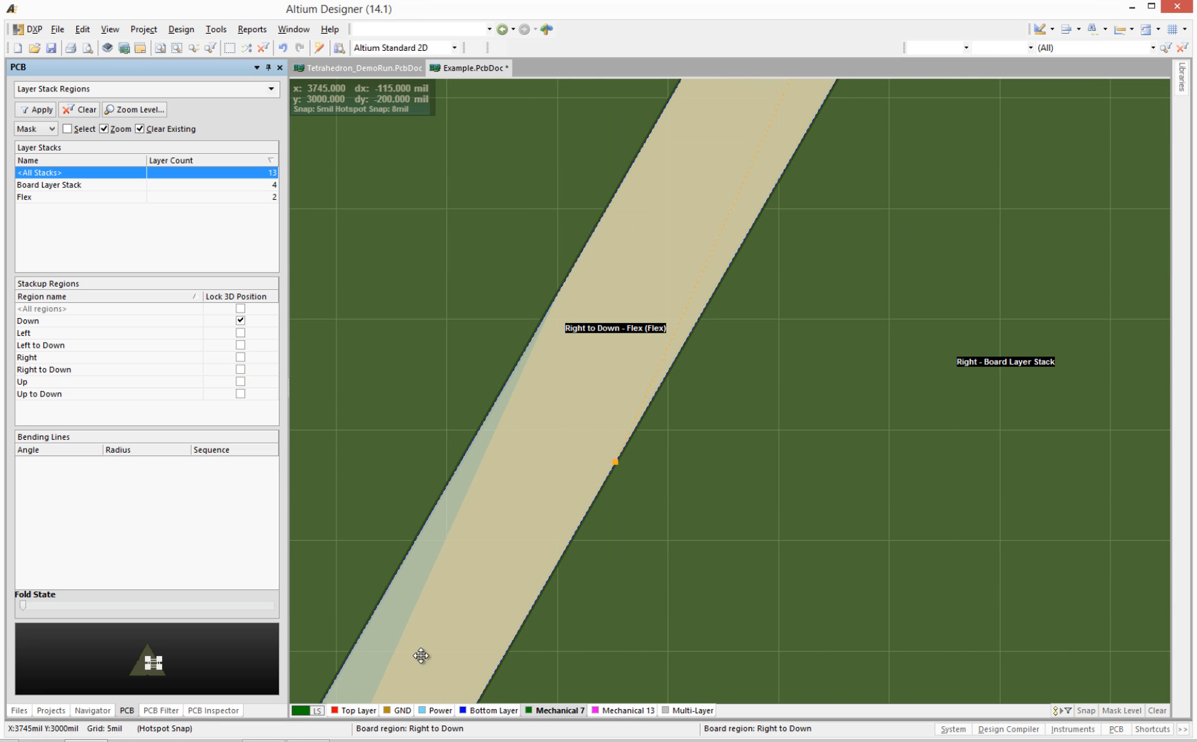
right_drag(459, 638, 735, 258)
scroll(565, 530, up, 1)
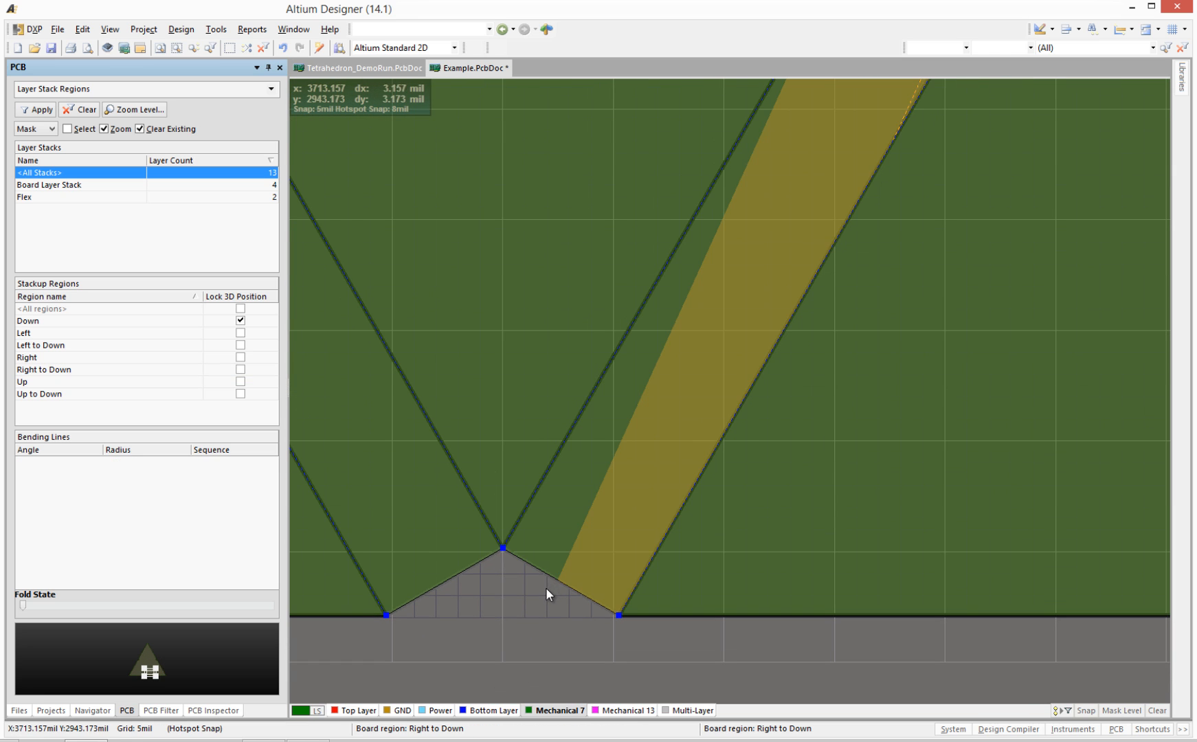
click(563, 576)
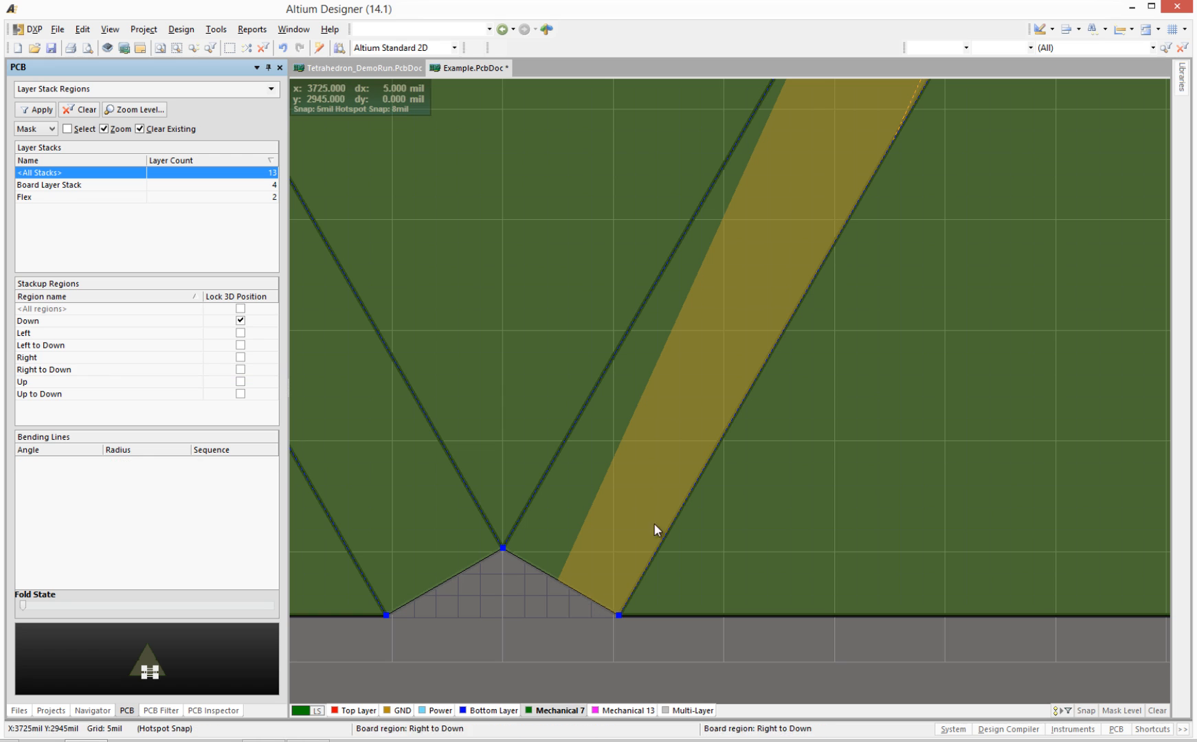
click(901, 120)
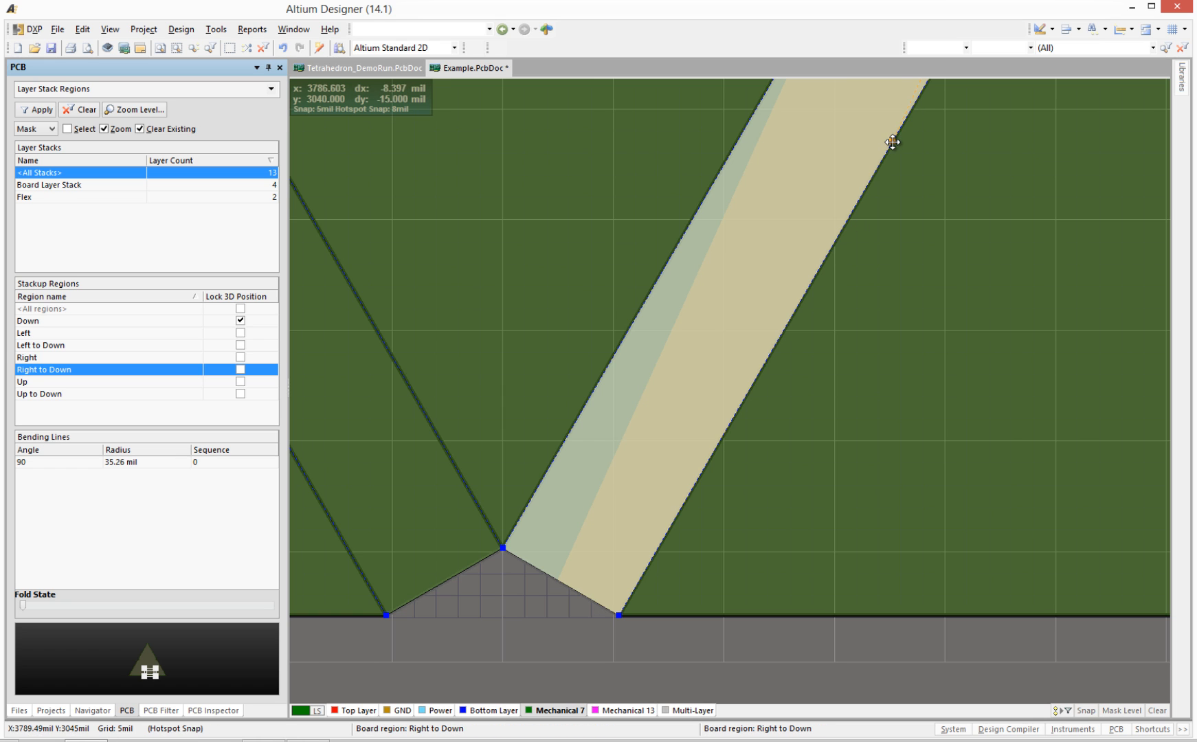
drag(892, 140, 588, 535)
Move both ends of the Left to Down bending line onto the middle of the strip's short edges so it runs lengthwise.
scroll(585, 535, up, 5)
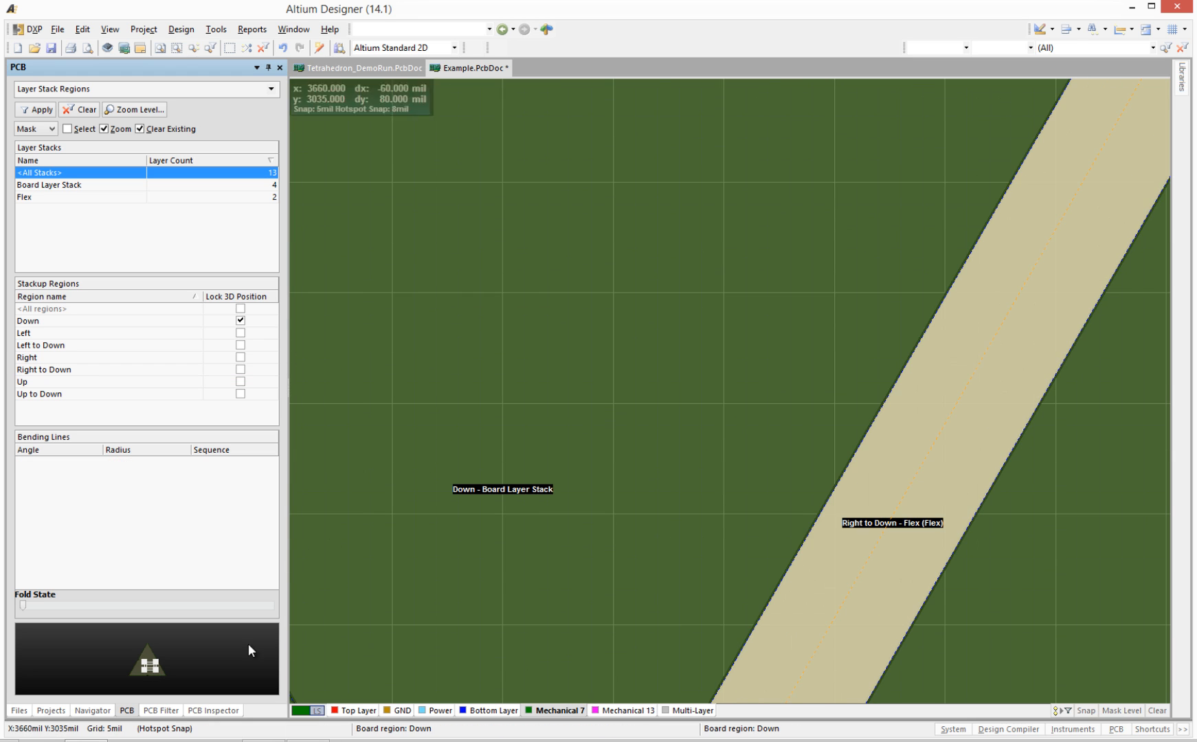
right_drag(404, 610, 983, 389)
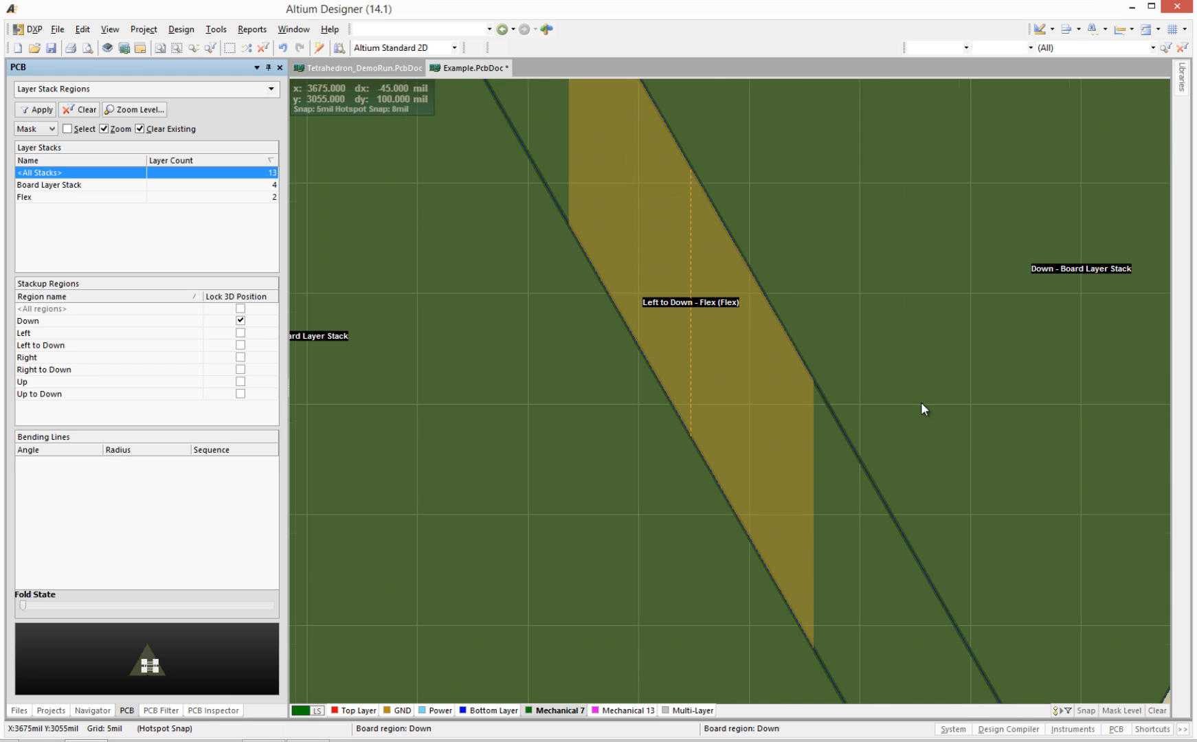
click(694, 389)
drag(695, 437, 1036, 673)
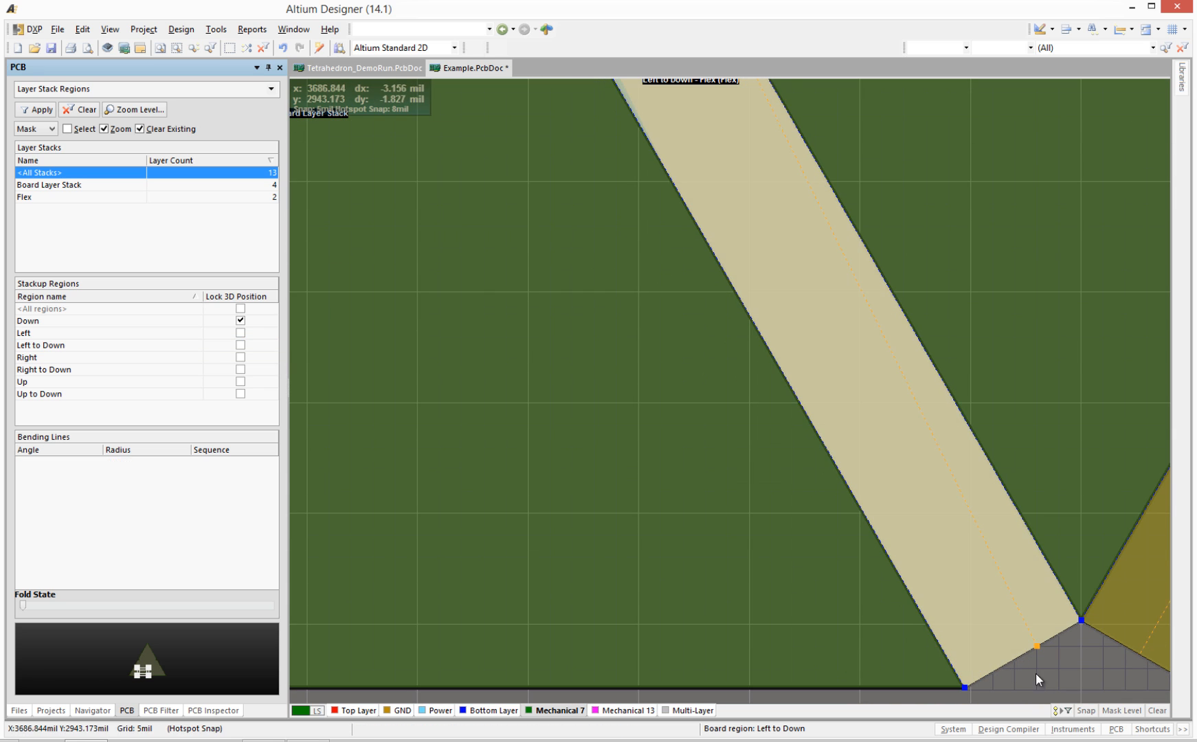
scroll(670, 360, up, 10)
right_drag(380, 229, 503, 333)
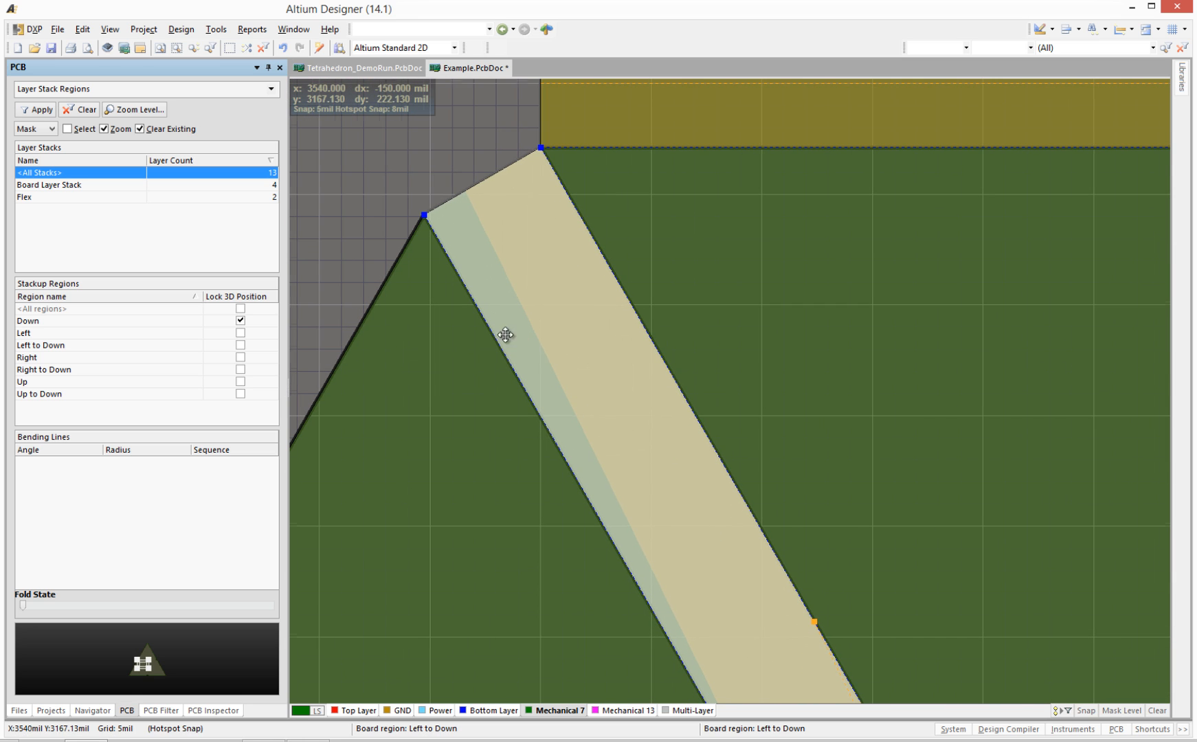
drag(816, 621, 487, 191)
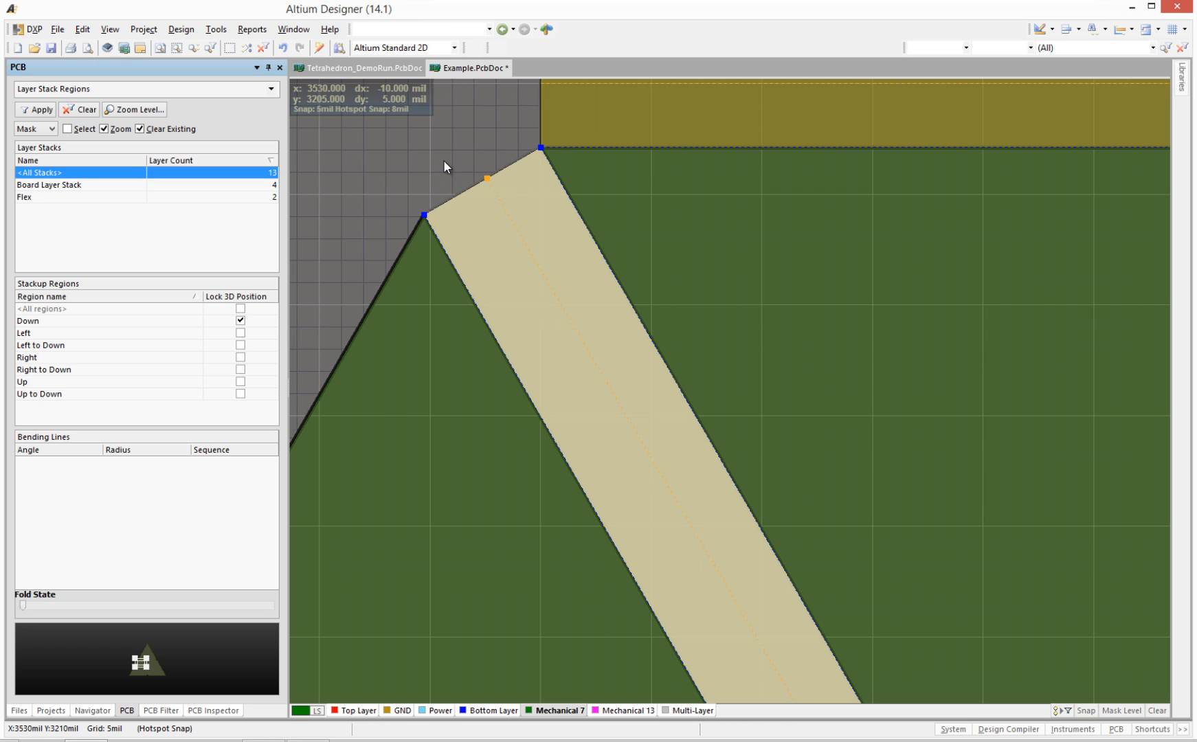
key(shift)
right_drag(411, 216, 469, 243)
click(437, 219)
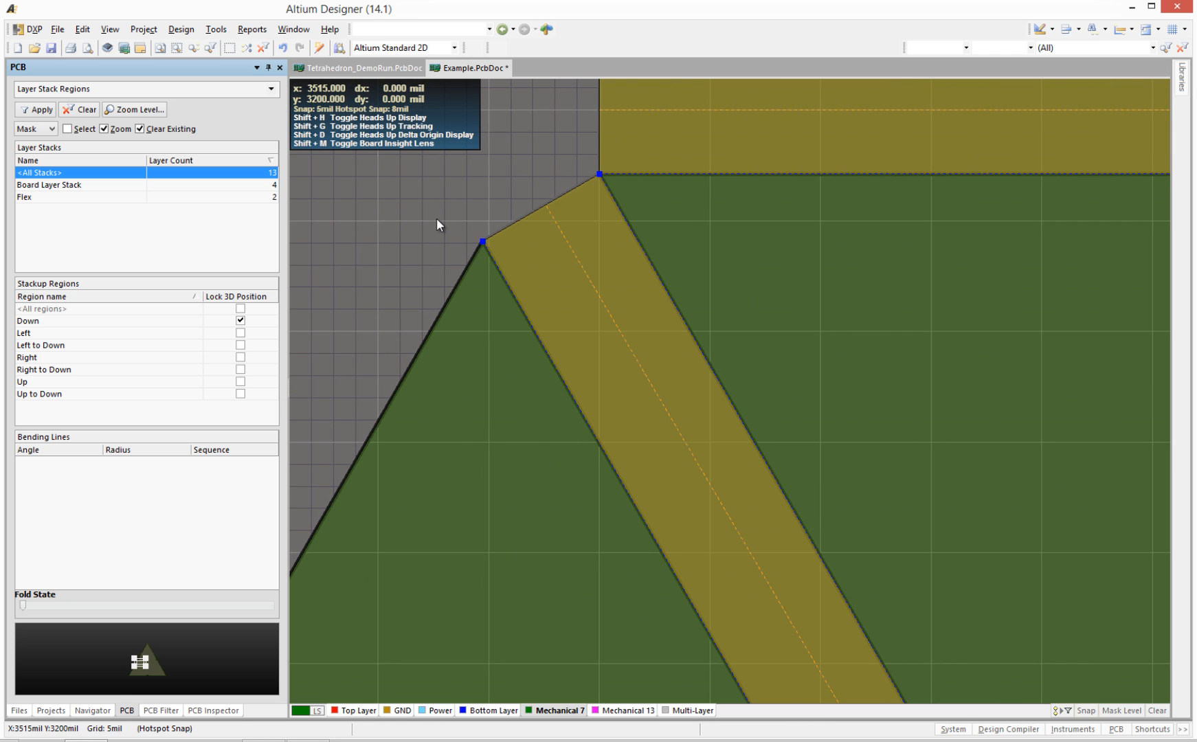
Show the whole board in 3D and apply the Altium 3D Blue view configuration.
key(ctrl+Page_Down)
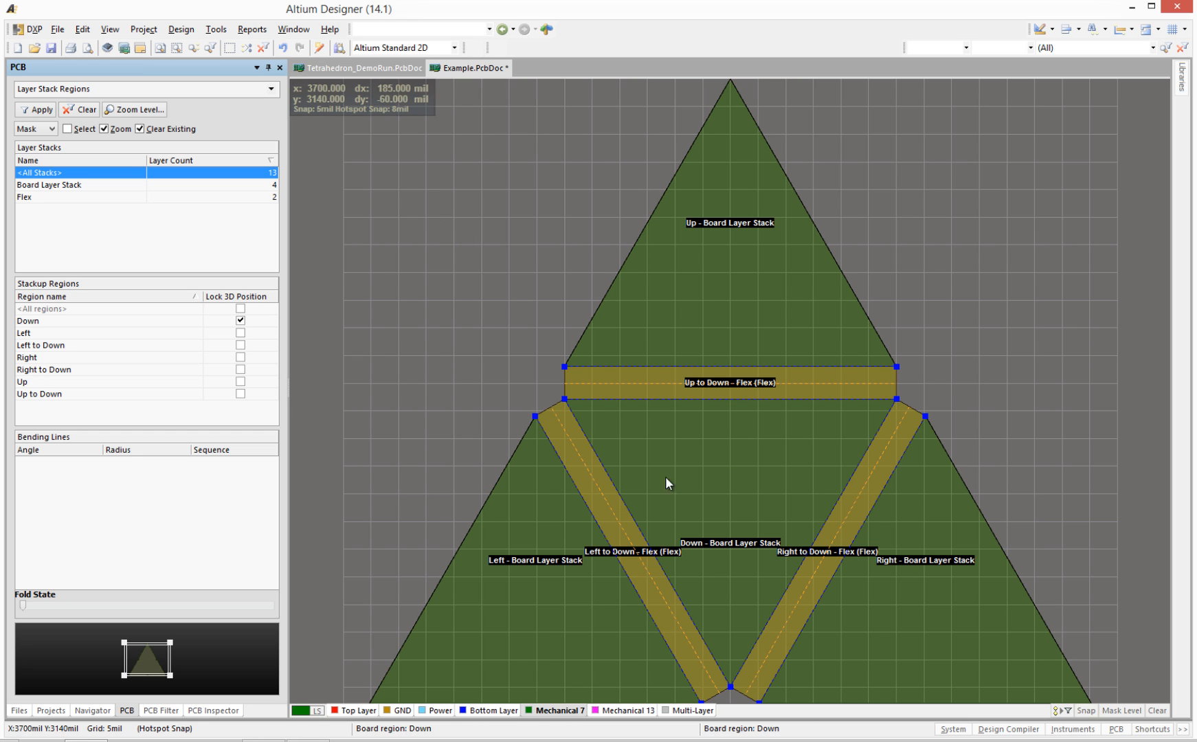
click(440, 395)
click(440, 394)
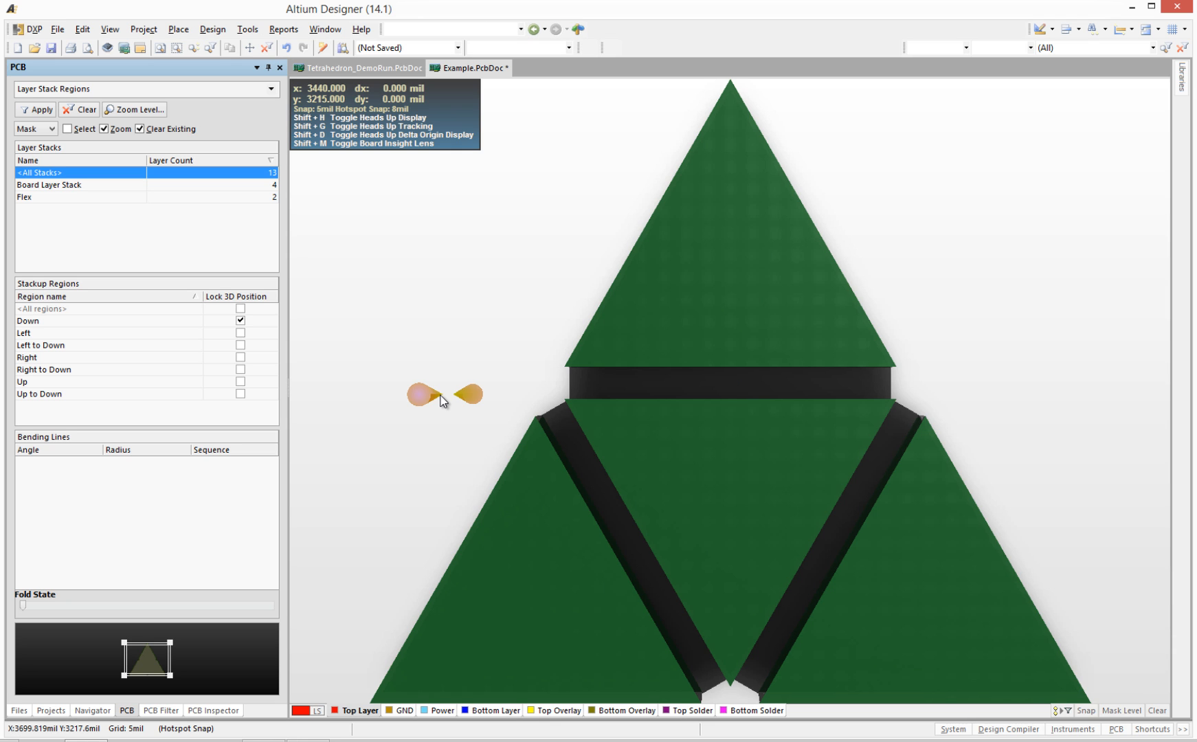
key(l)
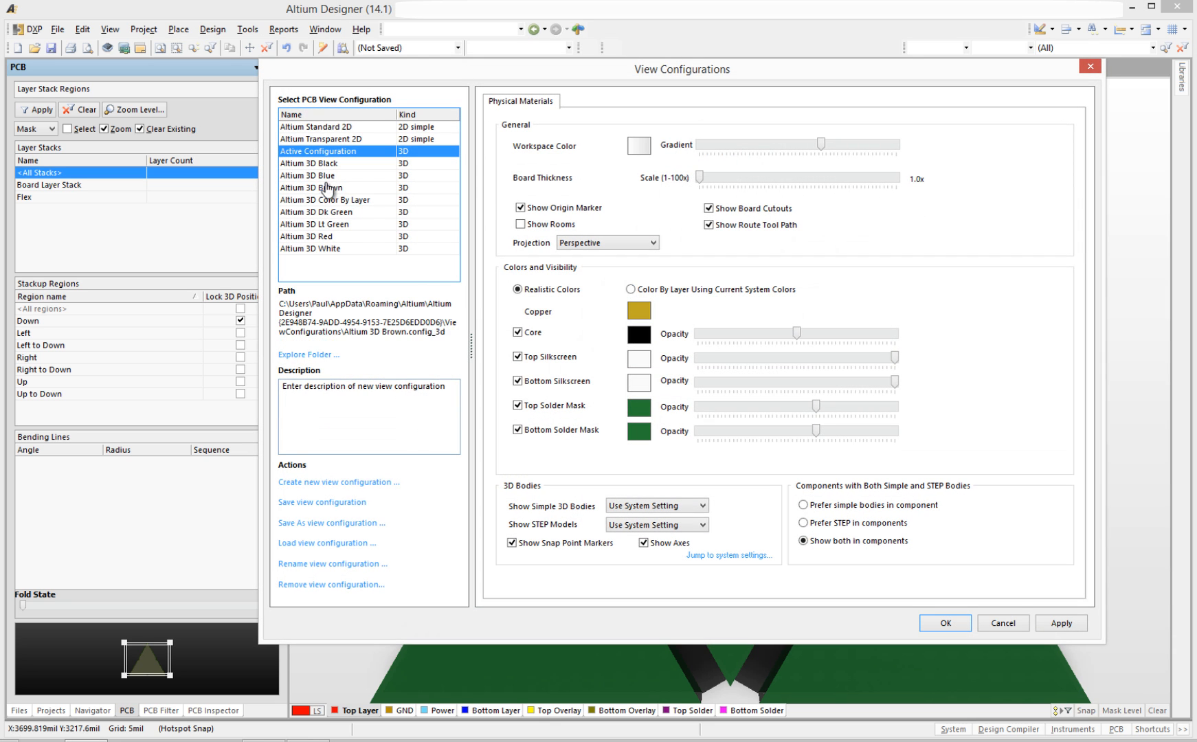
click(311, 177)
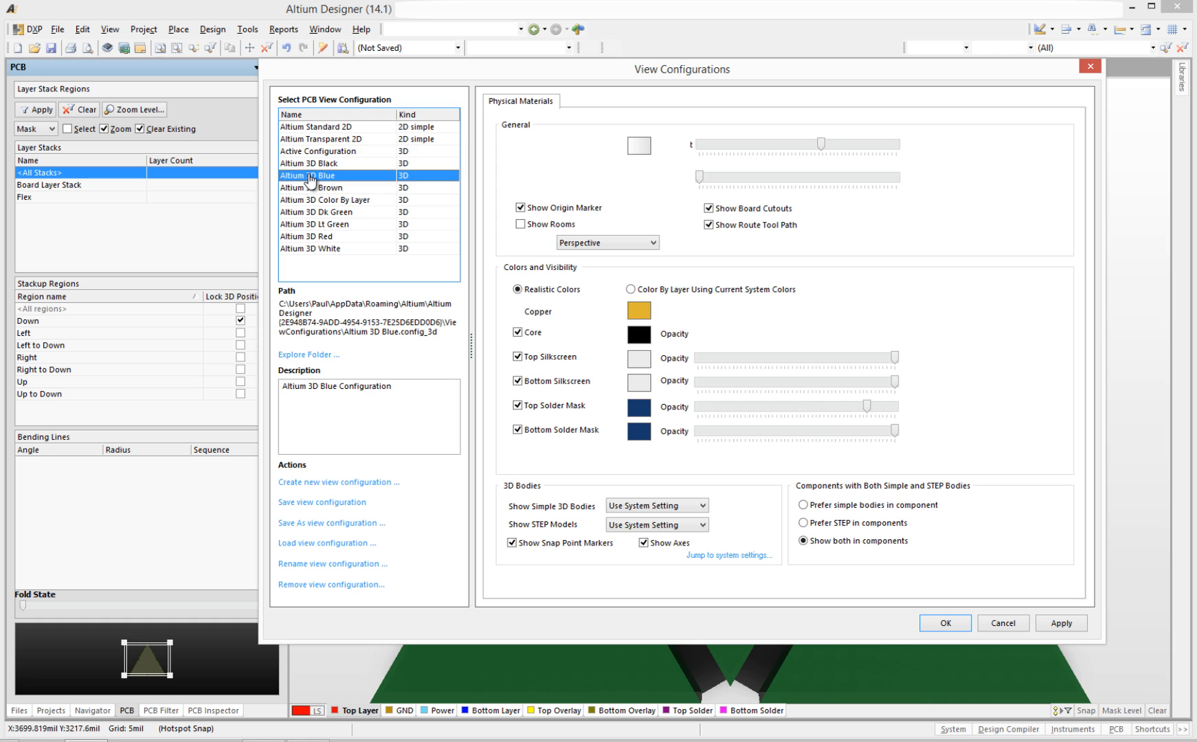
click(941, 621)
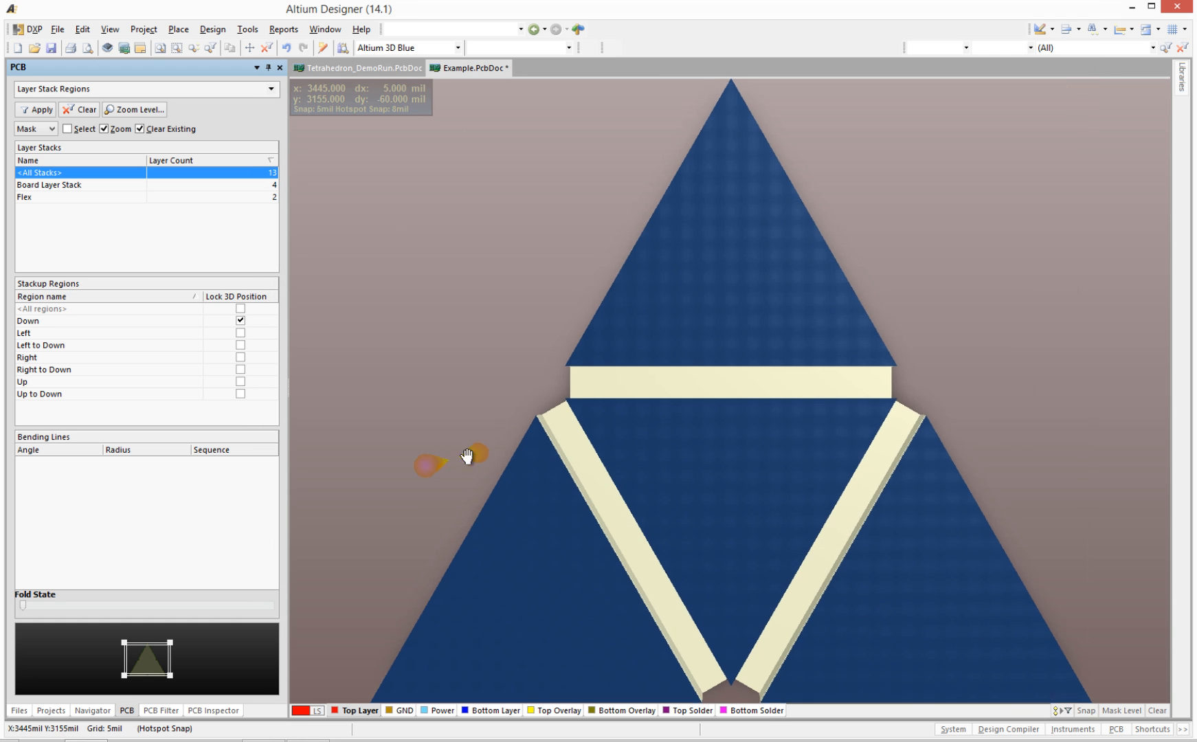
Fold the board completely by moving the fold state to its maximum.
ctrl+scroll(461, 431, up, 2)
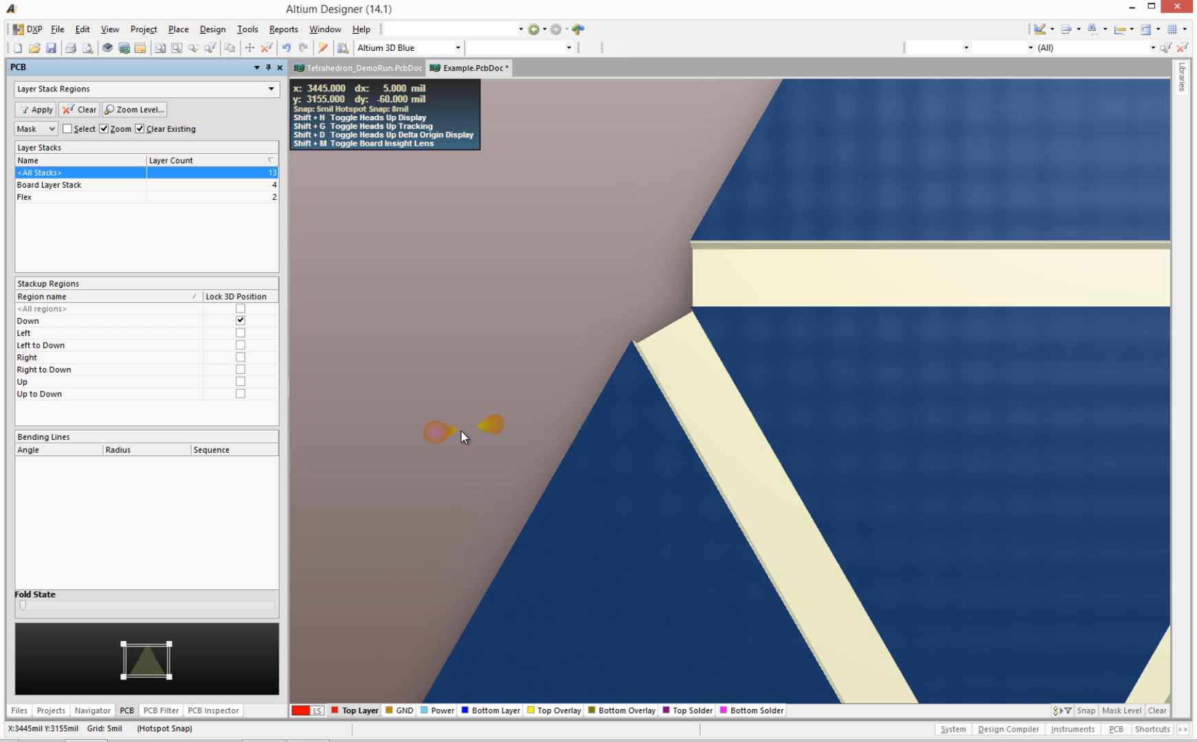
ctrl+scroll(457, 431, down, 4)
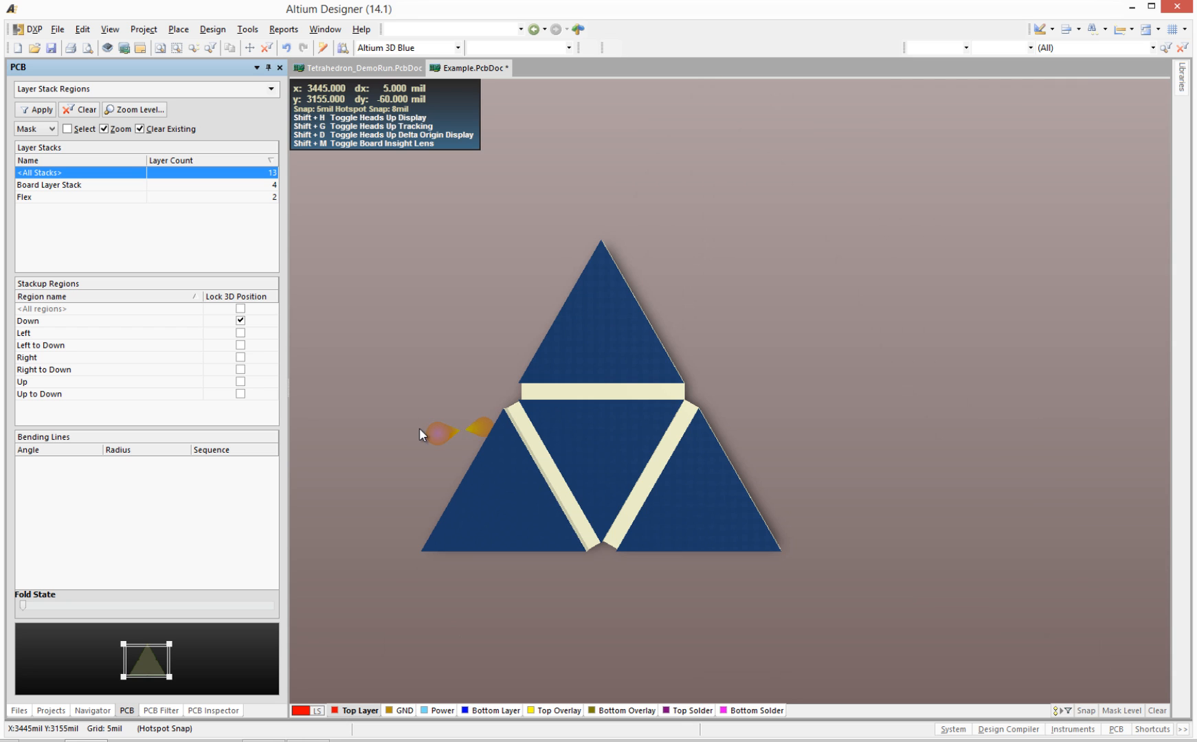
right_drag(404, 473, 558, 439)
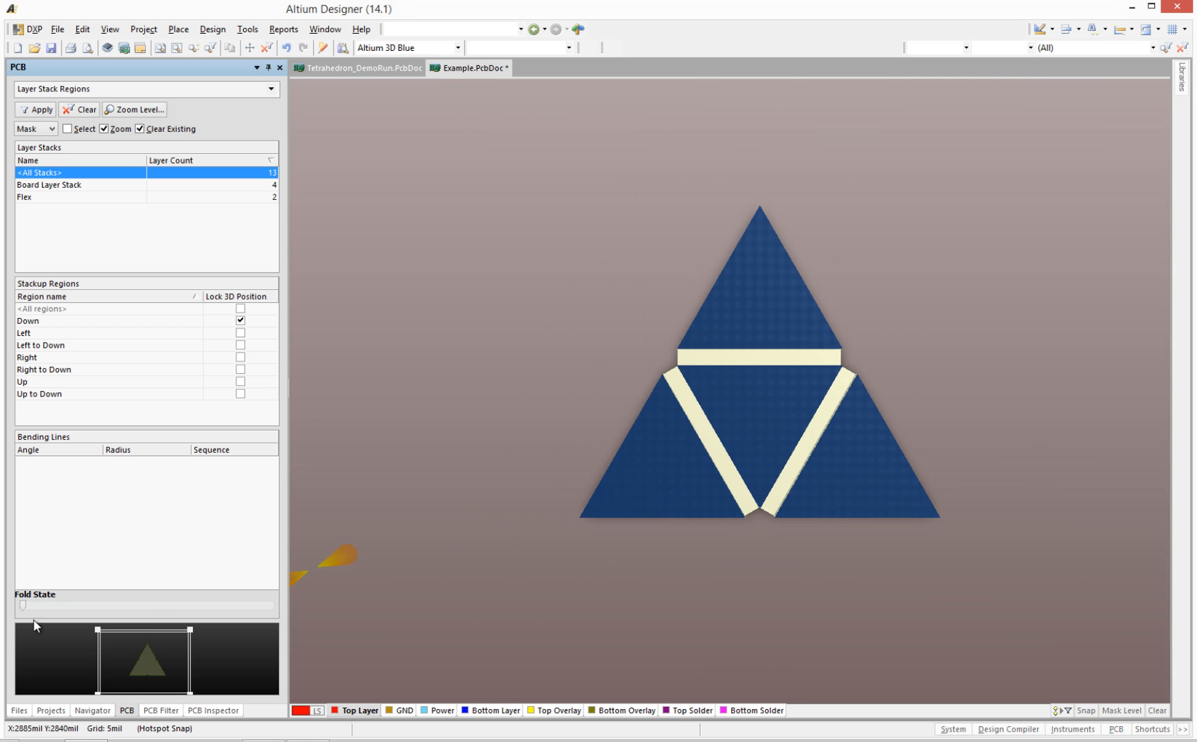
drag(23, 605, 295, 615)
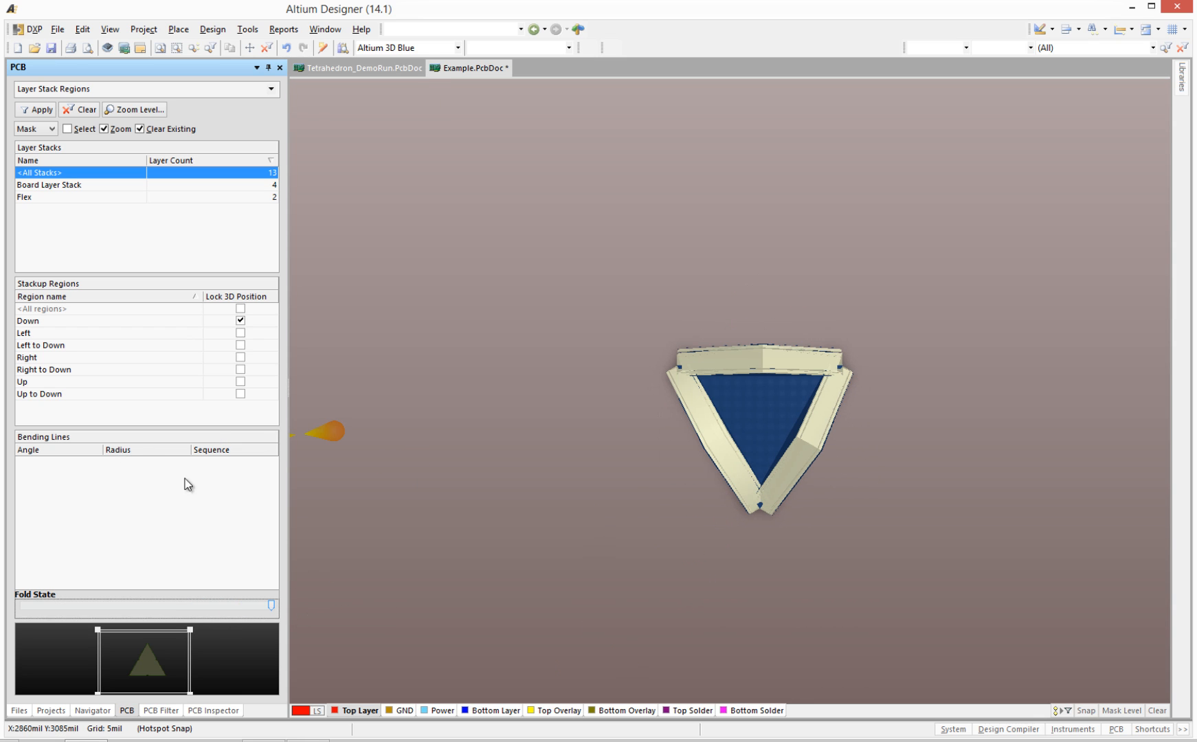
Set the bending angle of the Up to Down region's bending line to 109.5 degrees.
click(92, 347)
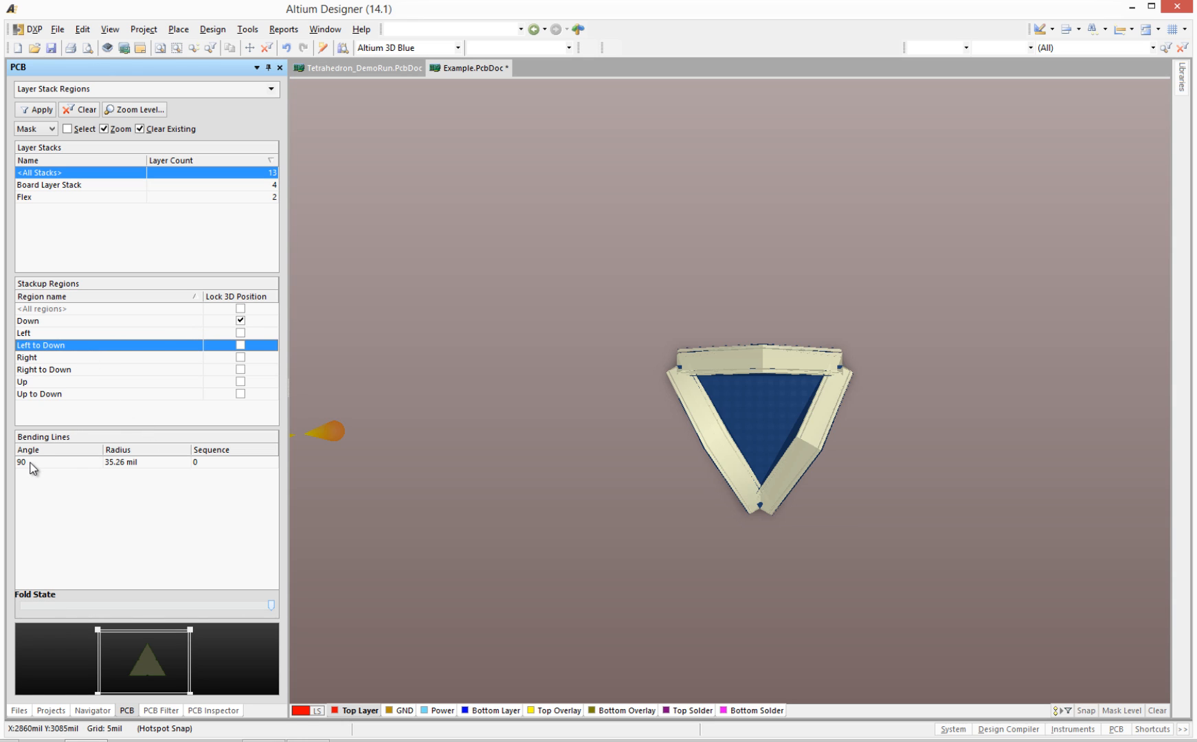
click(55, 372)
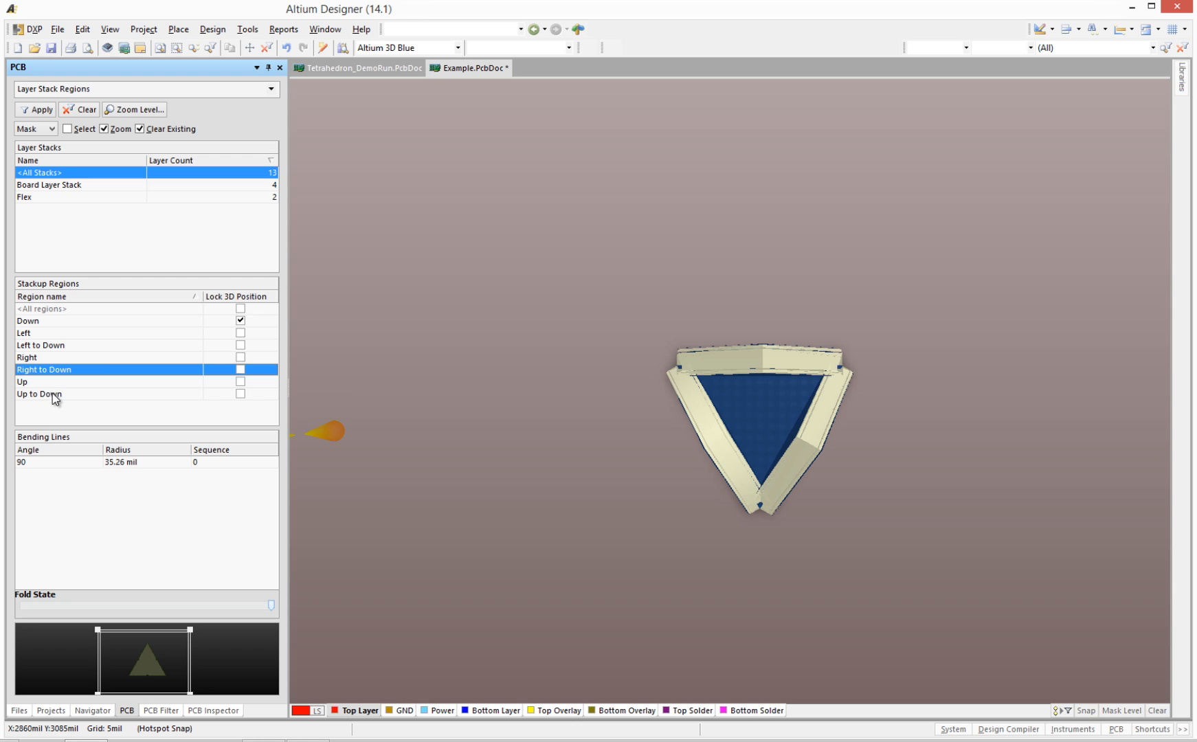
click(53, 395)
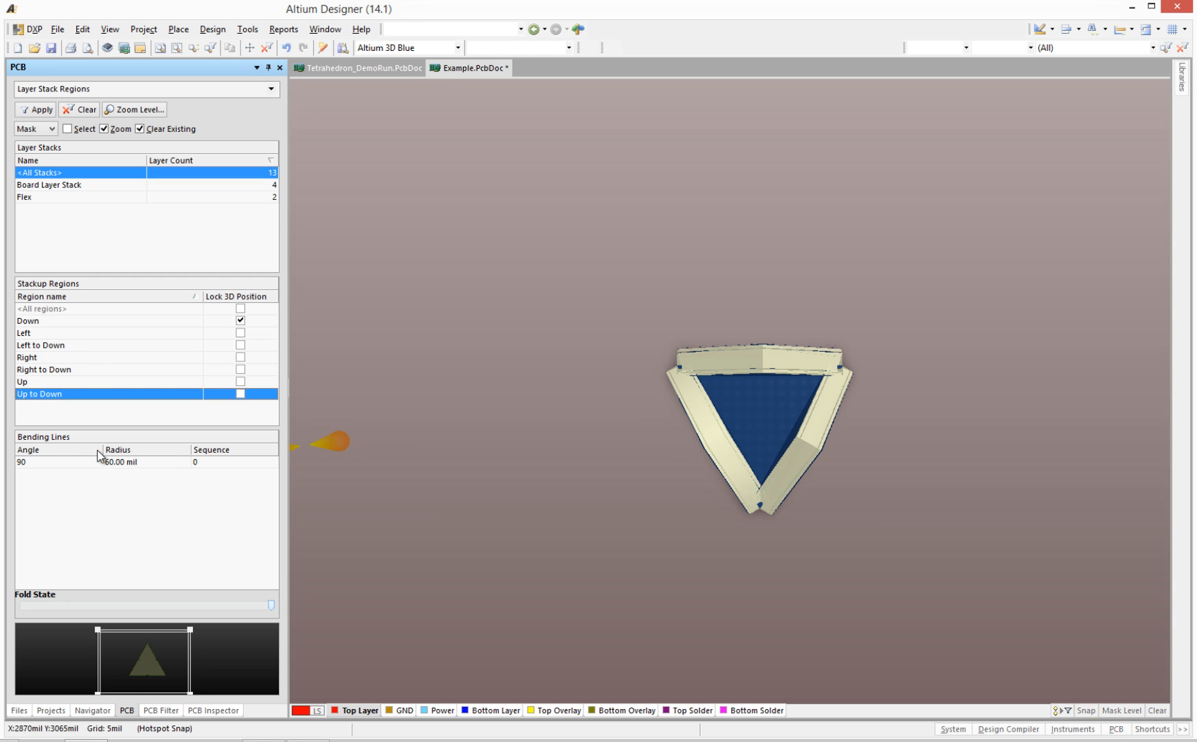
double_click(57, 462)
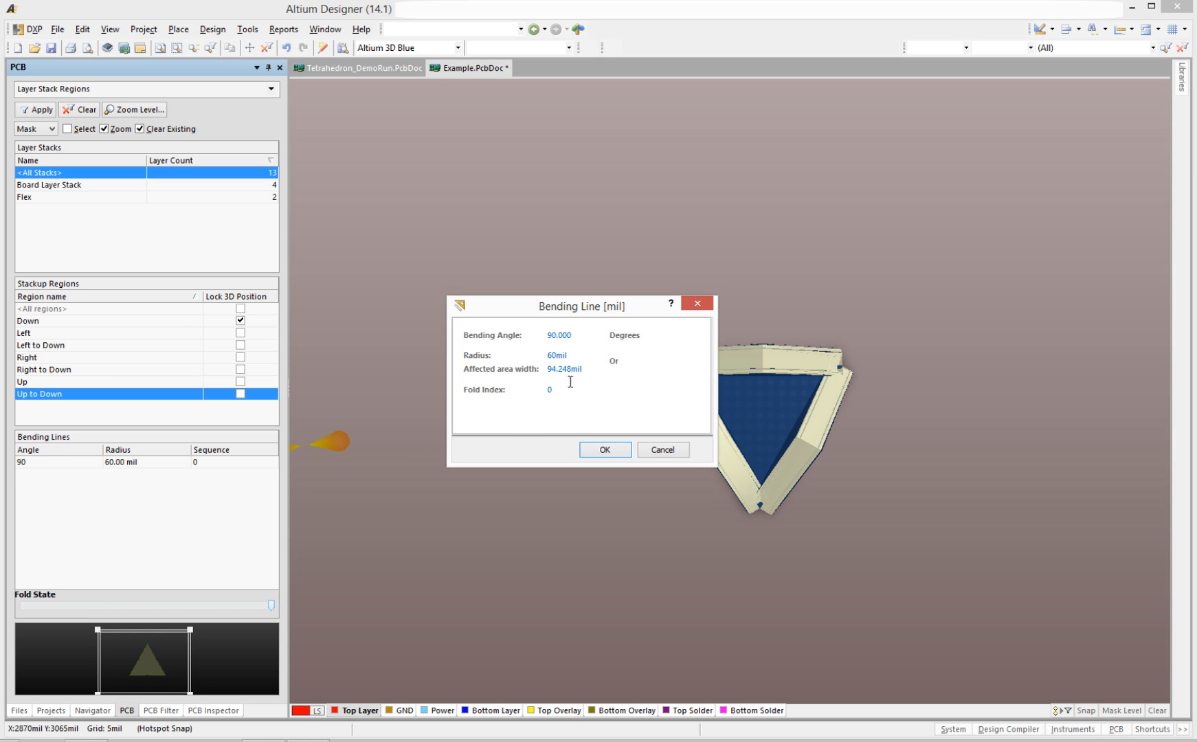
click(559, 335)
drag(570, 336, 537, 339)
text(109.5)
drag(579, 339, 524, 345)
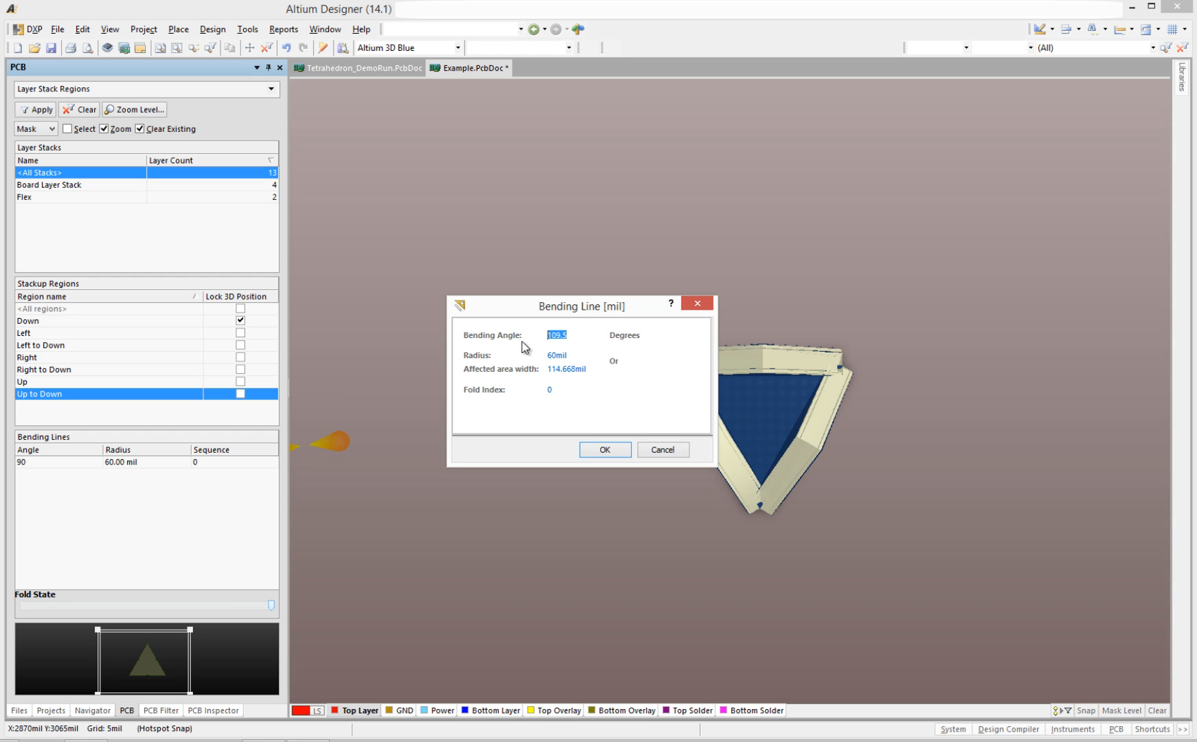
click(594, 453)
Set the bending angle of the Right to Down region's bending line to 109.5 degrees.
click(58, 369)
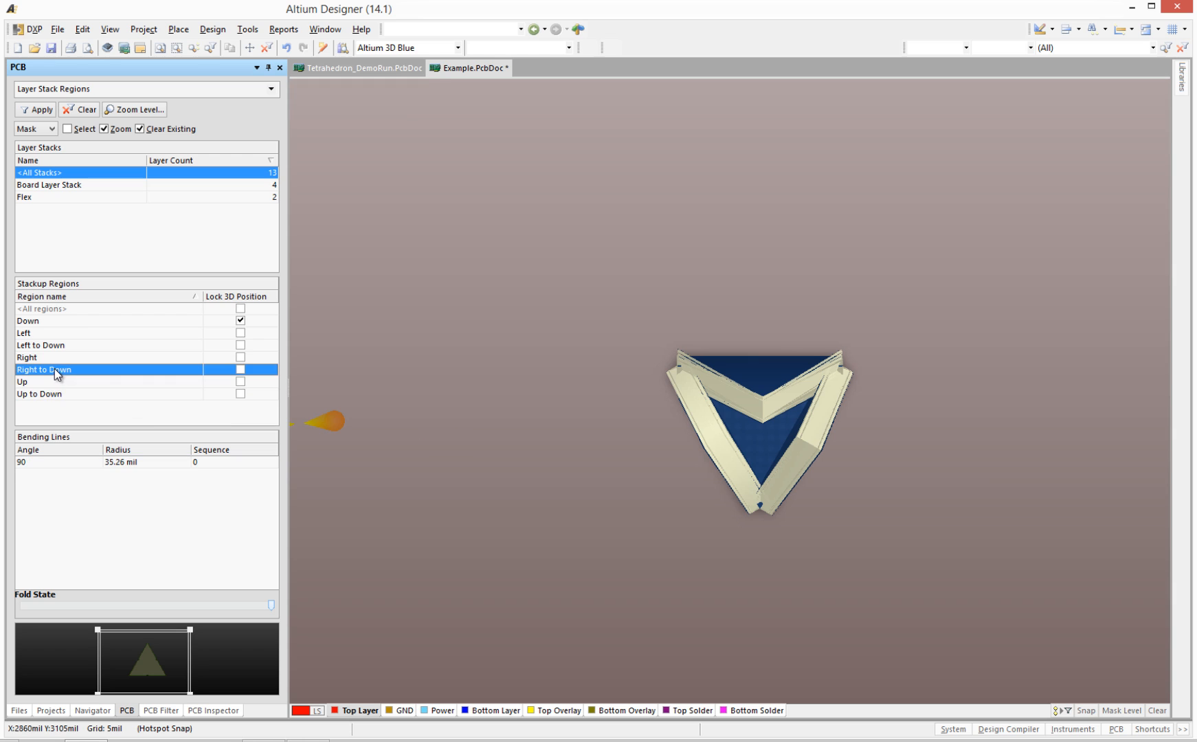
double_click(34, 462)
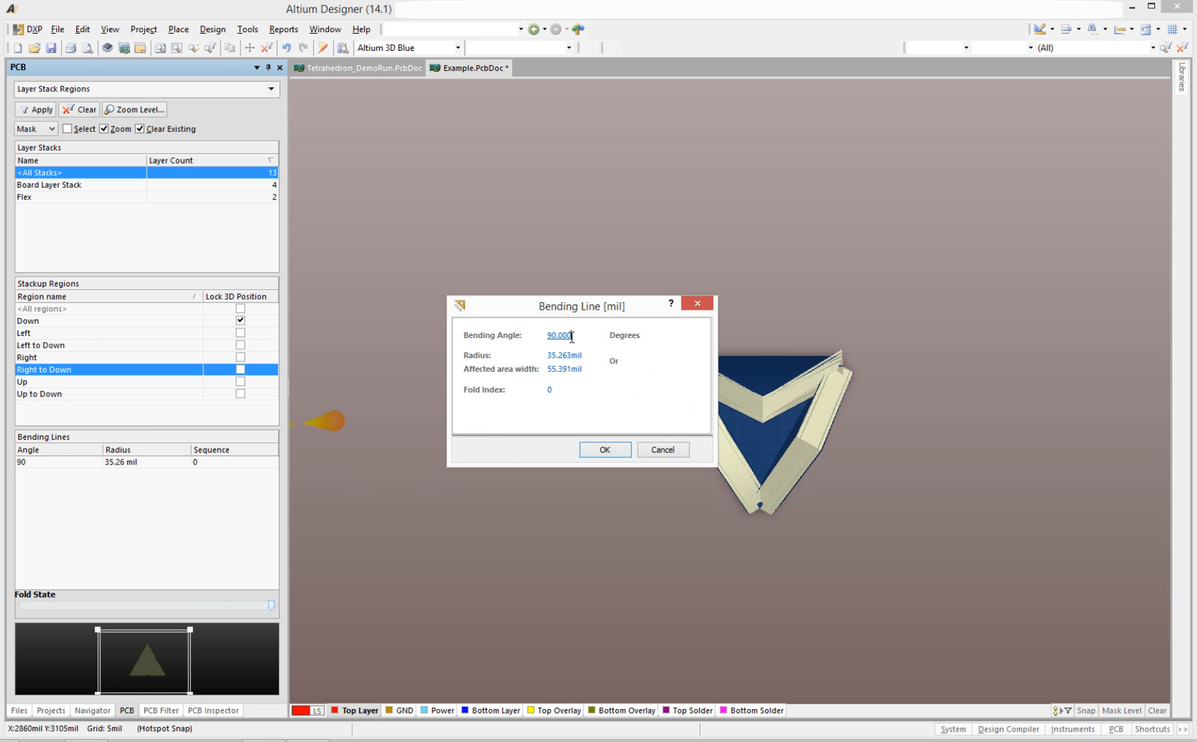
drag(574, 336, 529, 345)
text(109.5)
click(602, 451)
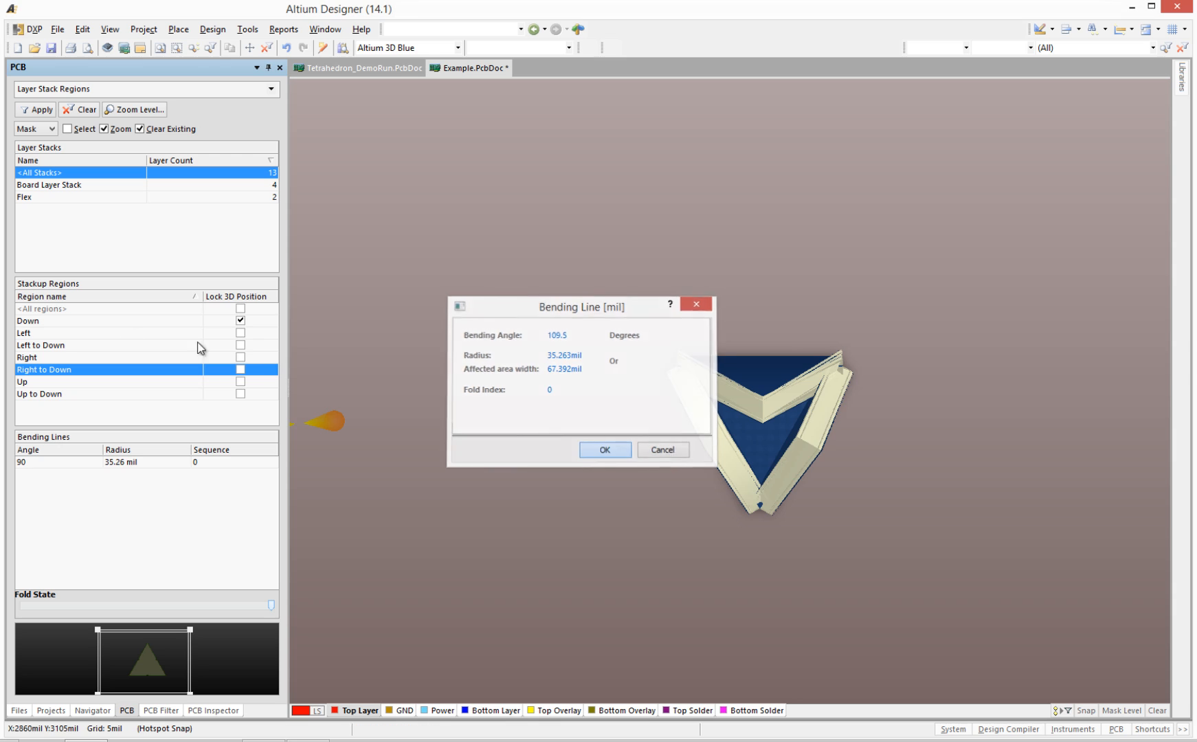
Set the bending angle of the Left to Down region's bending line to 109.5 degrees.
click(57, 346)
double_click(48, 465)
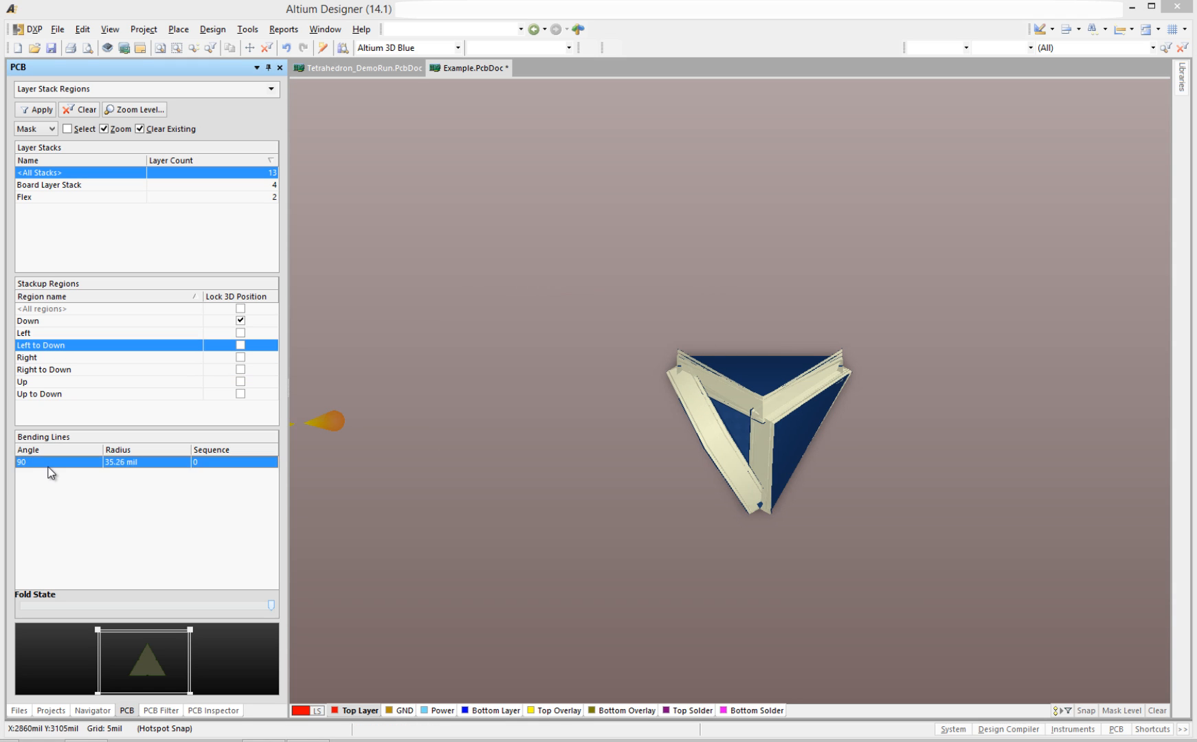
drag(582, 338, 535, 340)
text(109.5)
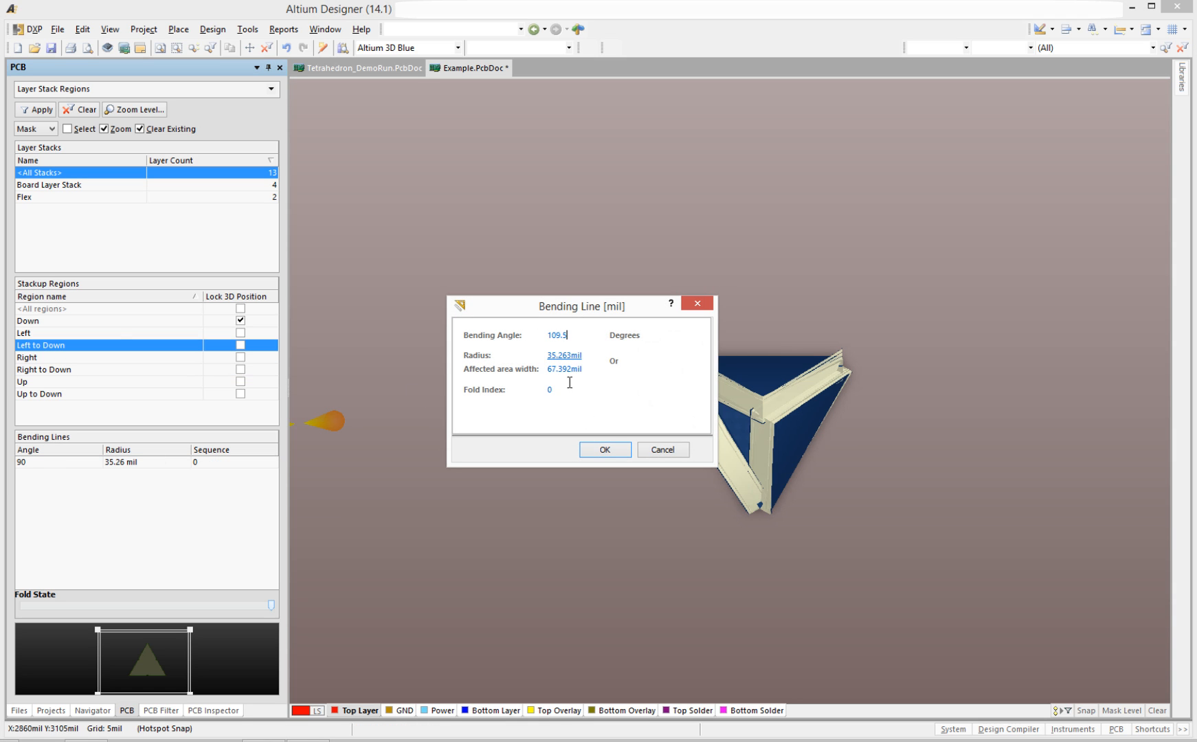
click(602, 450)
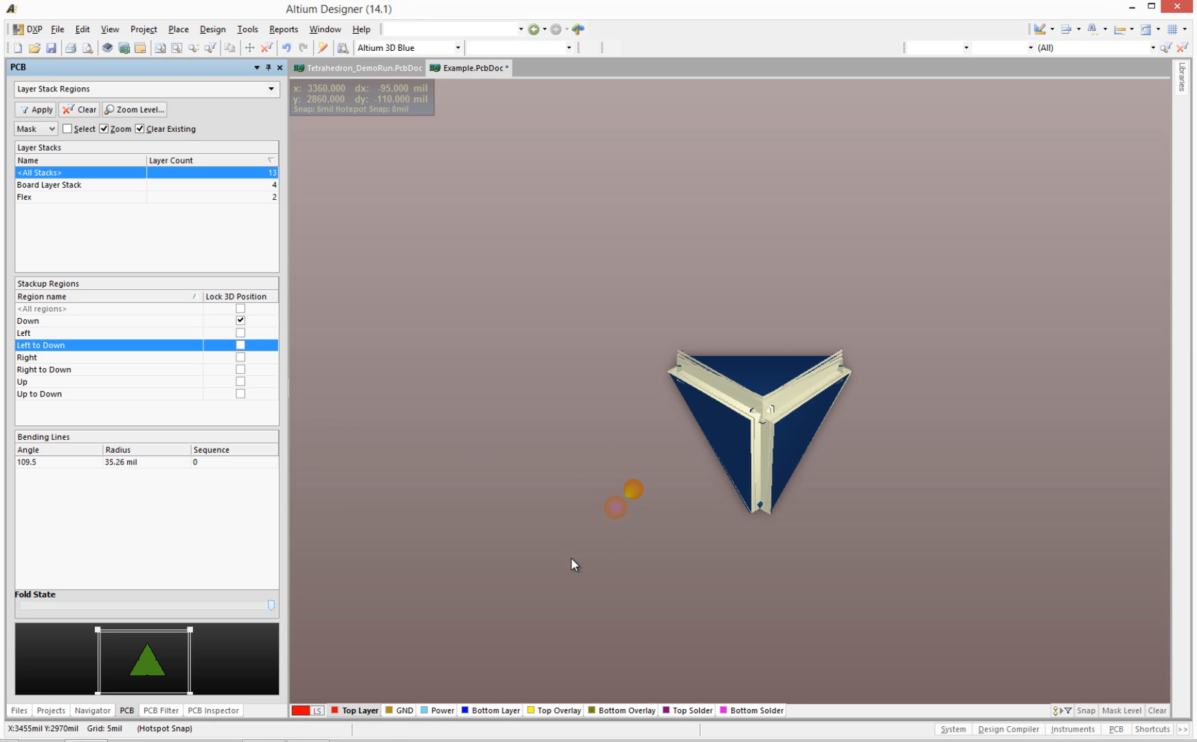
Inspect the folded tetrahedron in 3D from the side and examine closely how the flex strips meet at its lower corner.
shift+right_drag(599, 554, 721, 370)
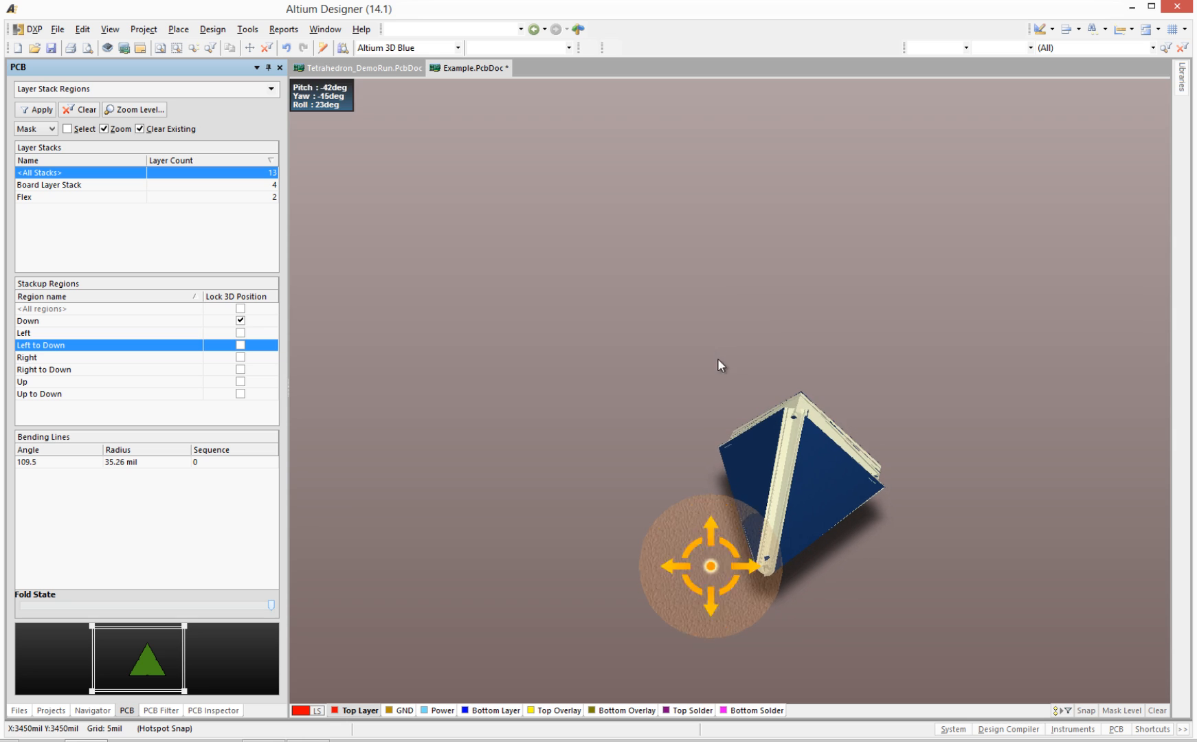
right_drag(678, 472, 567, 437)
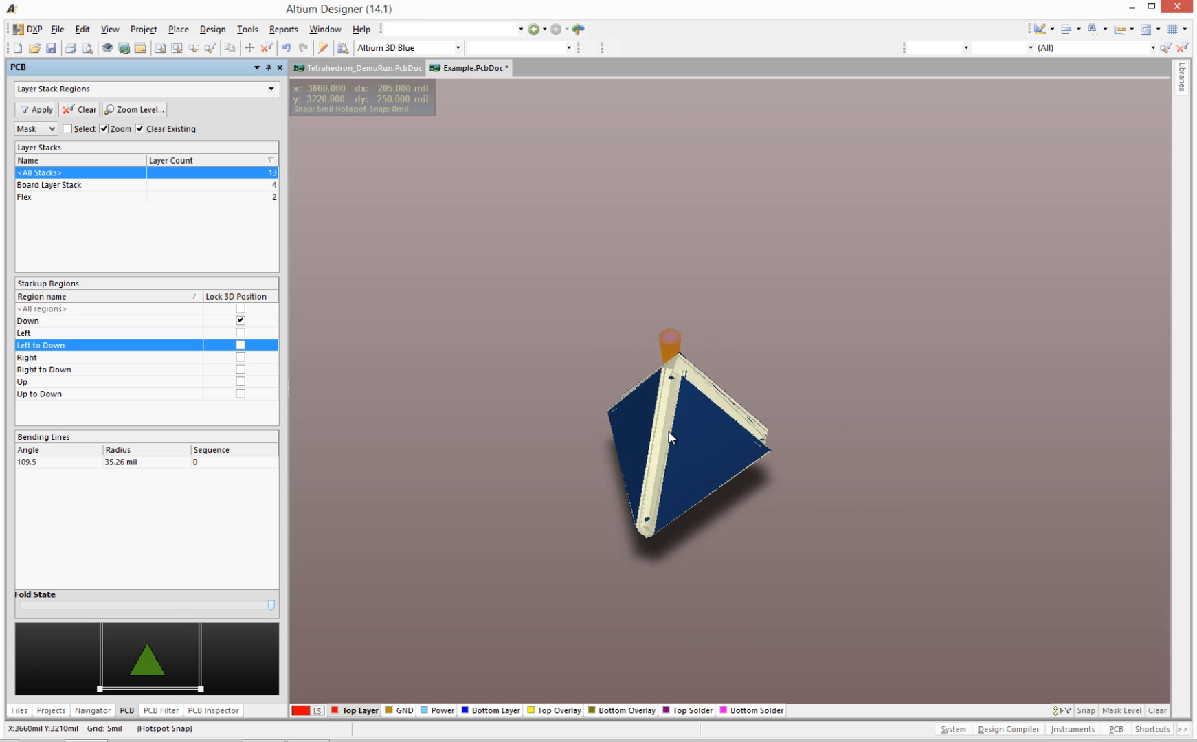
key(shift)
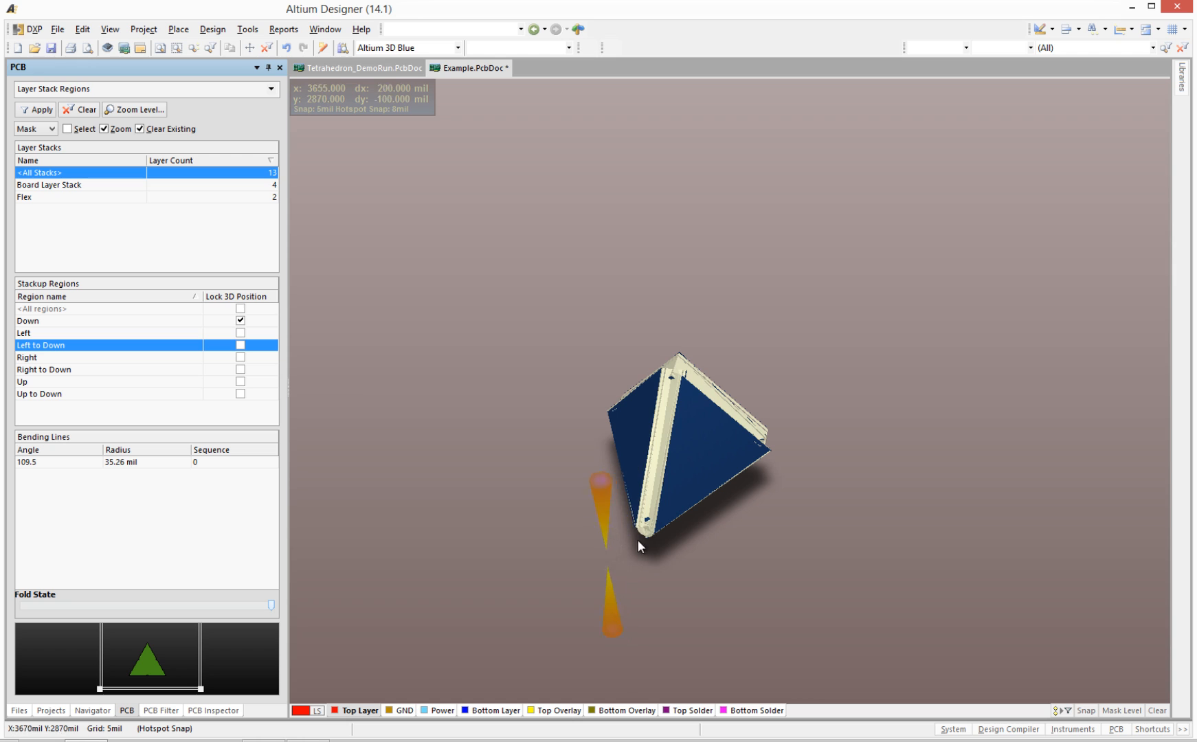
key(shift)
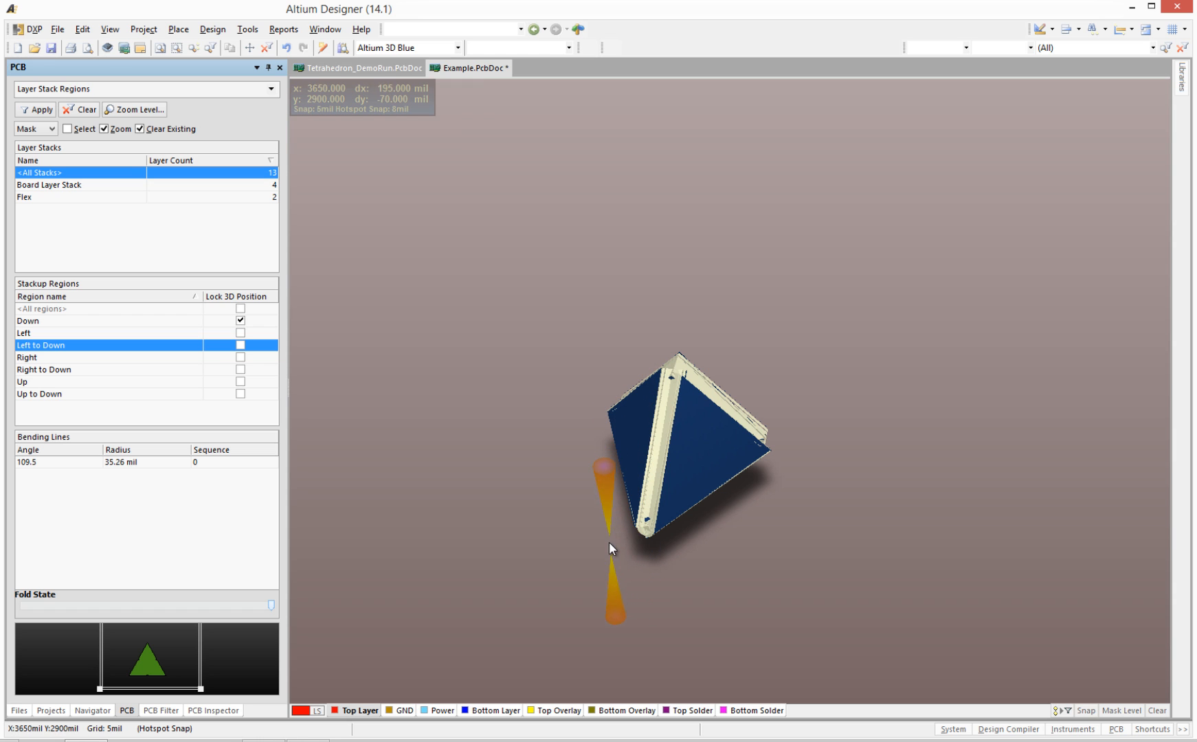
shift+right_drag(618, 573, 641, 423)
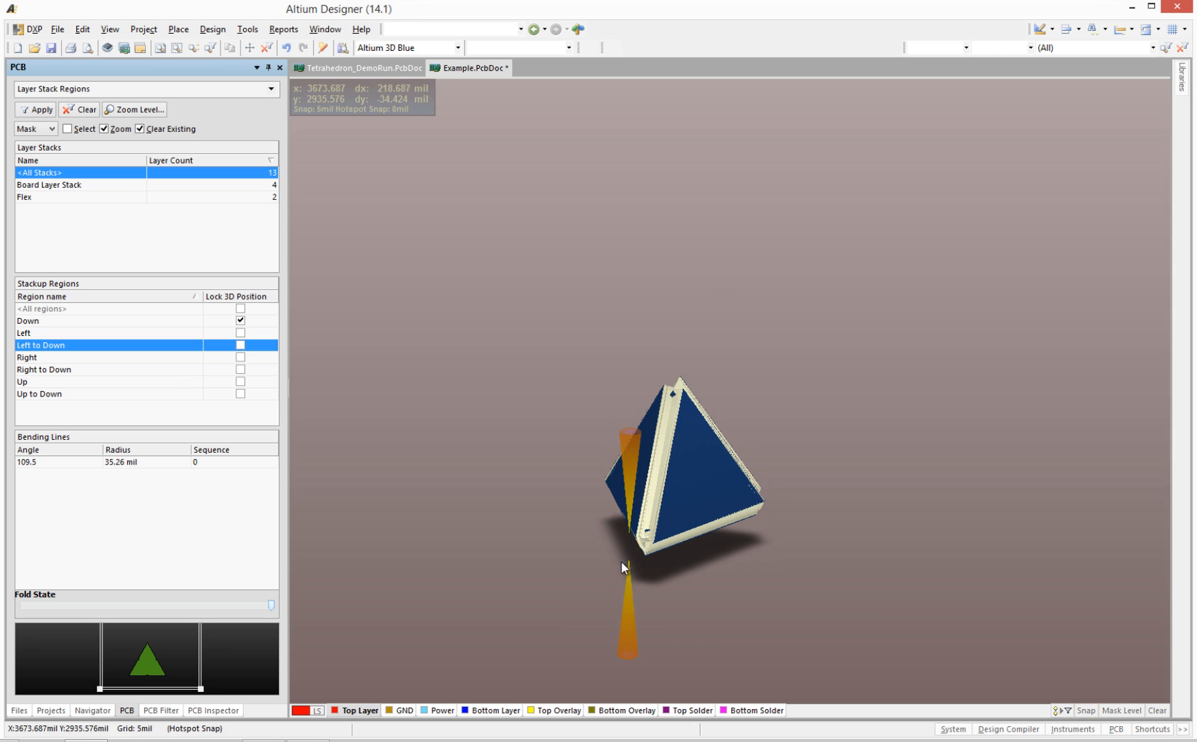
right_drag(623, 568, 600, 499)
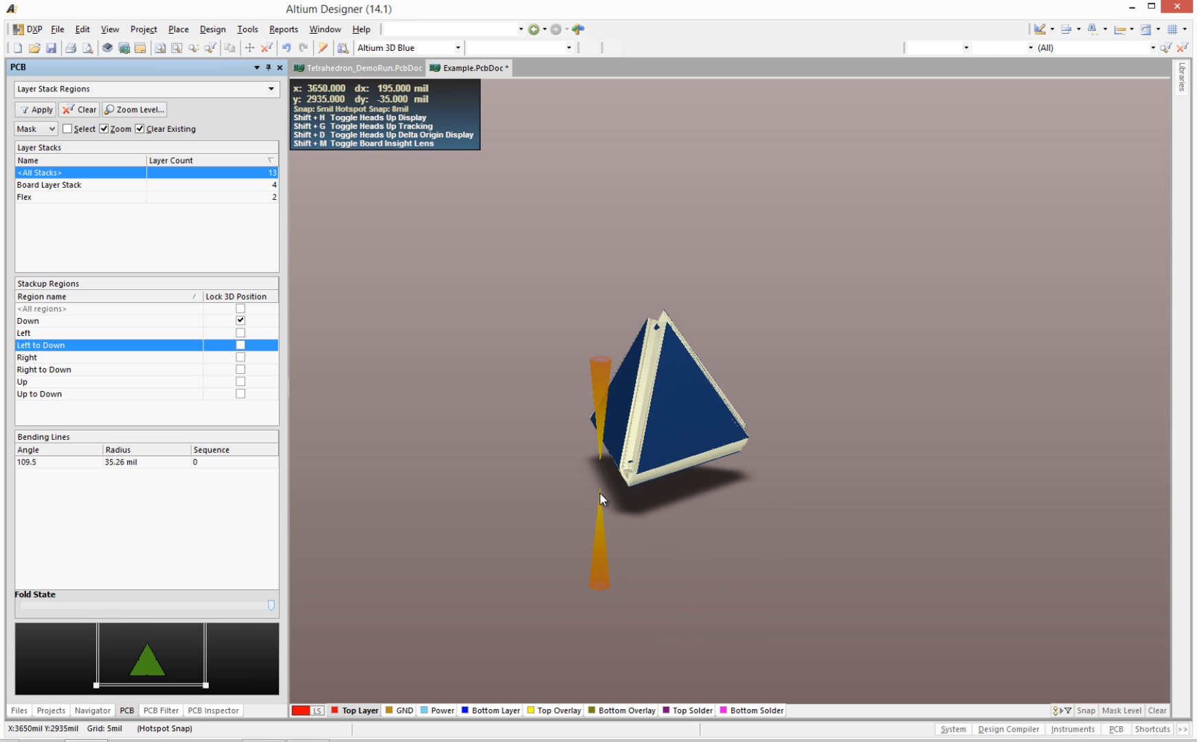
ctrl+scroll(599, 492, up, 3)
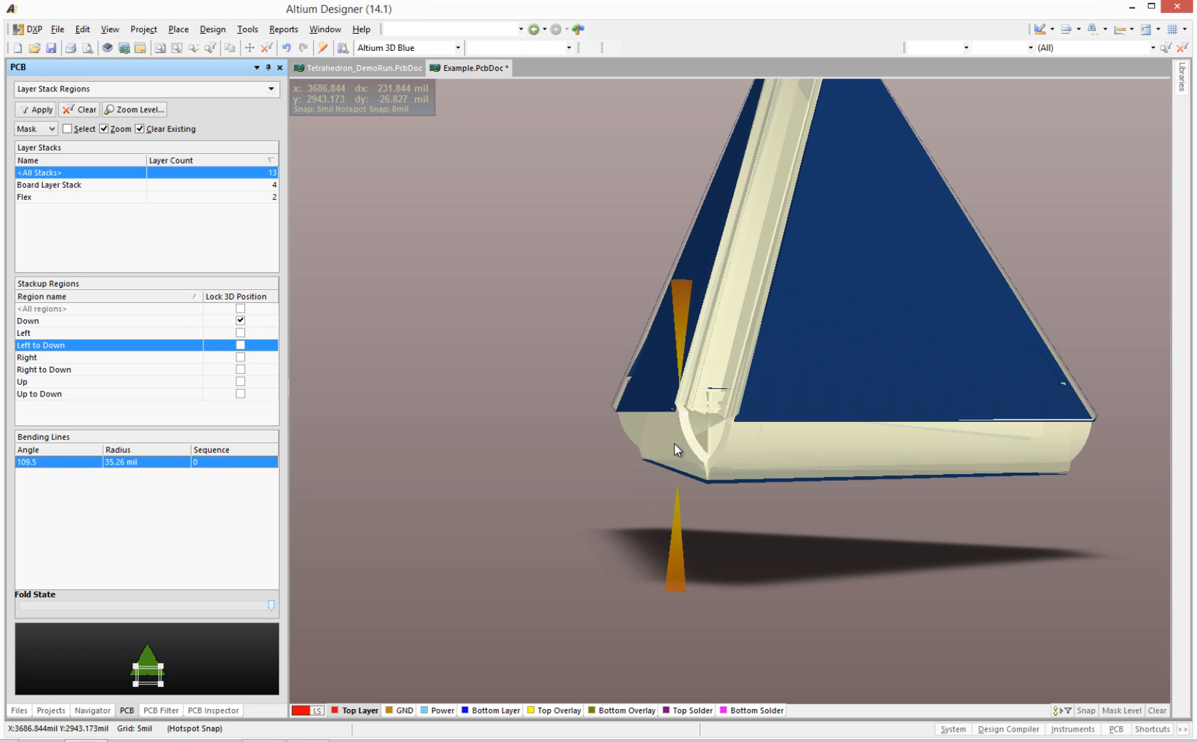
Try a bend radius of 1 mil on the Left to Down region's bending line.
double_click(163, 468)
click(595, 357)
drag(584, 355, 534, 355)
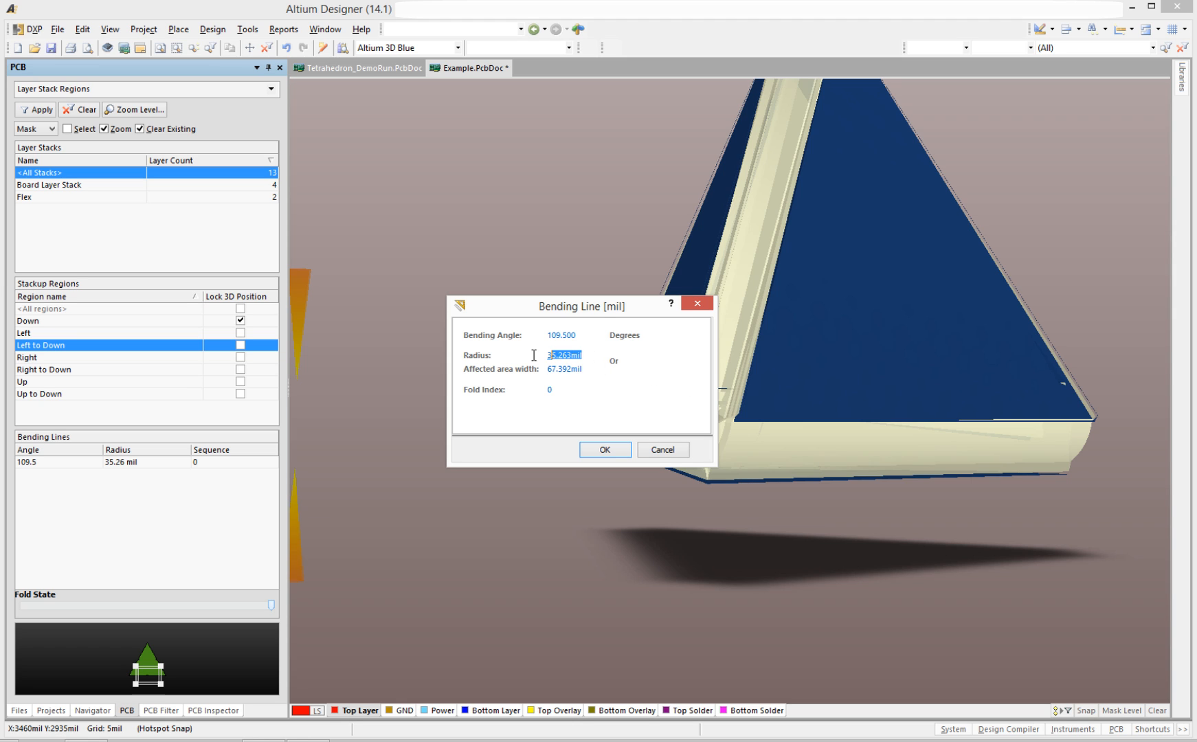
text(1)
click(599, 450)
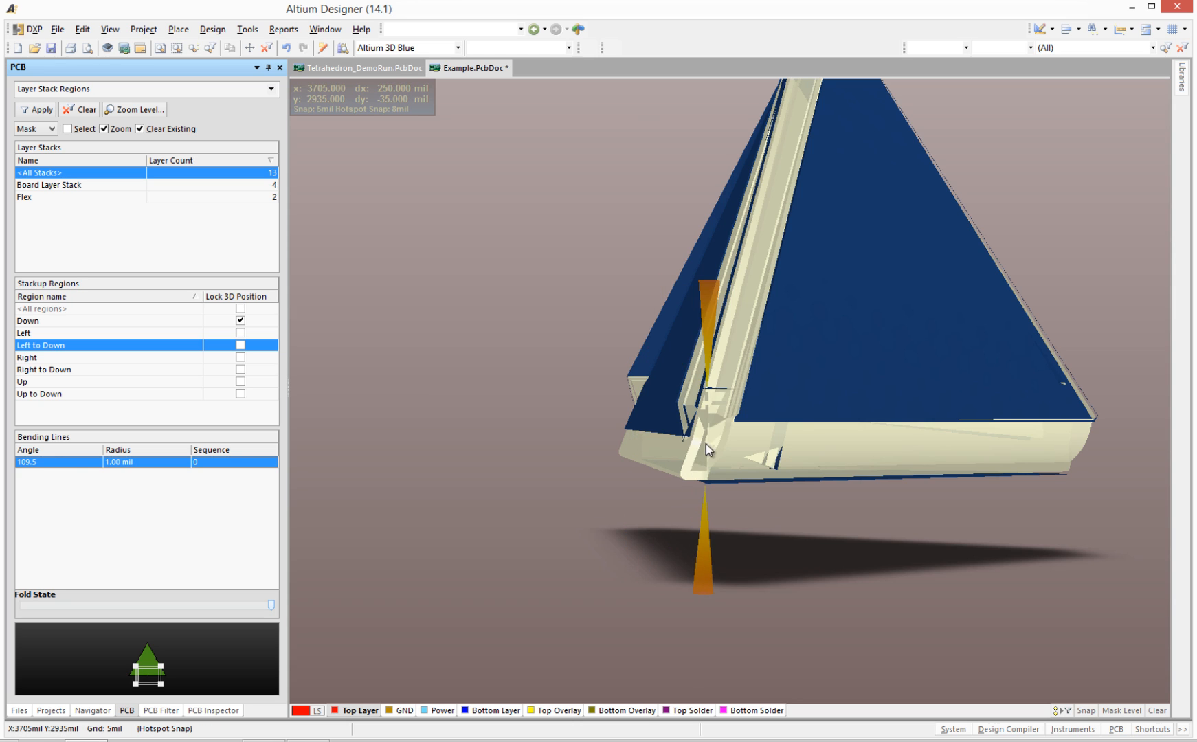
Try a bend radius of 80 mil on the Left to Down region's bending line.
double_click(147, 465)
drag(574, 359, 535, 359)
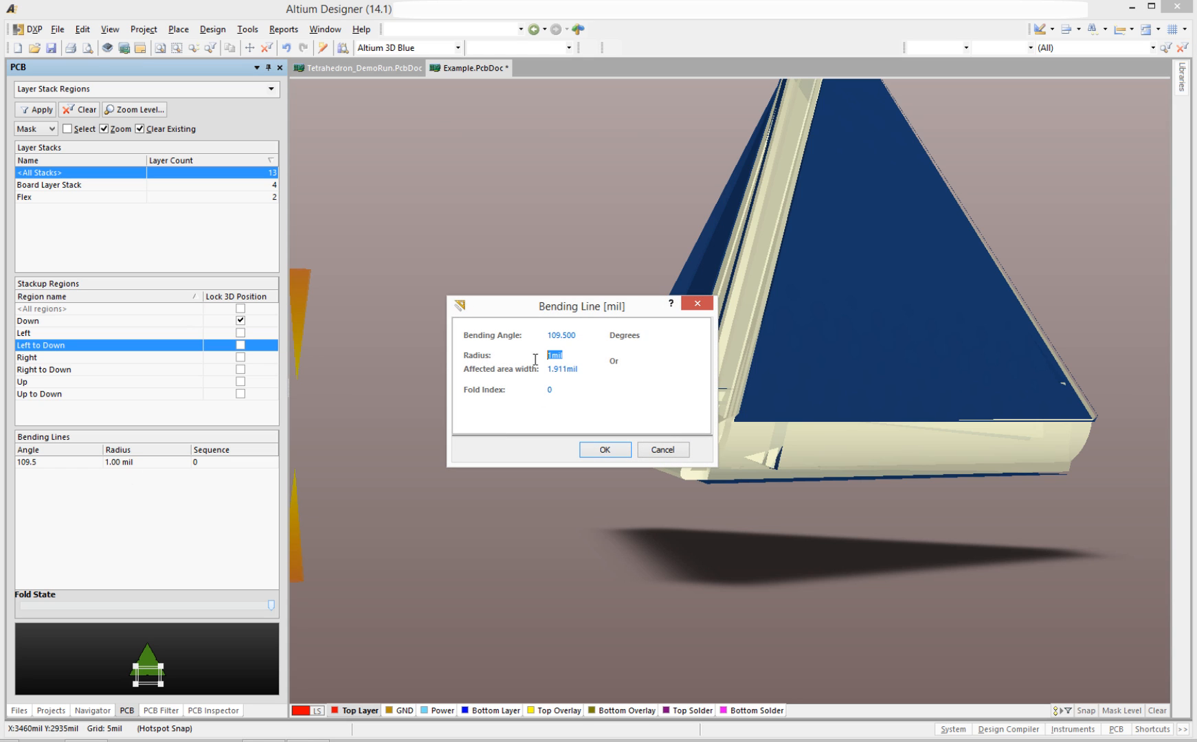
text(80)
click(601, 450)
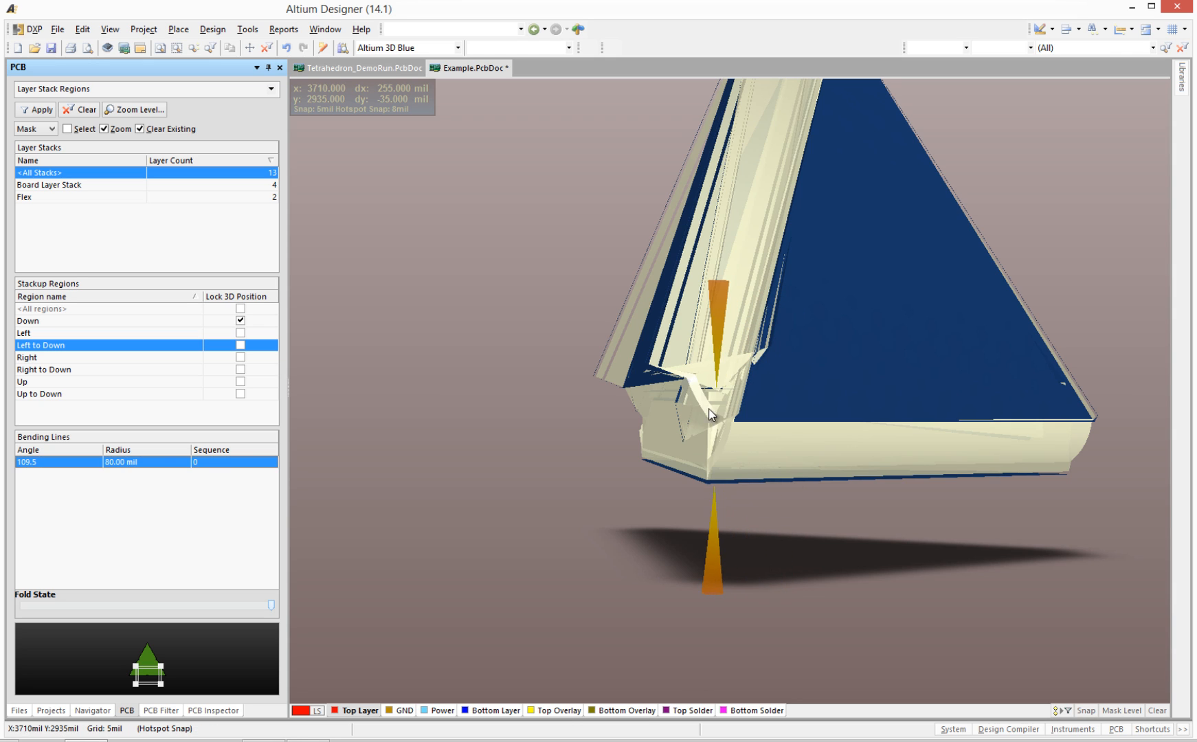
Set the bend radius of the Left to Down region's bending line to 35 mil.
double_click(140, 462)
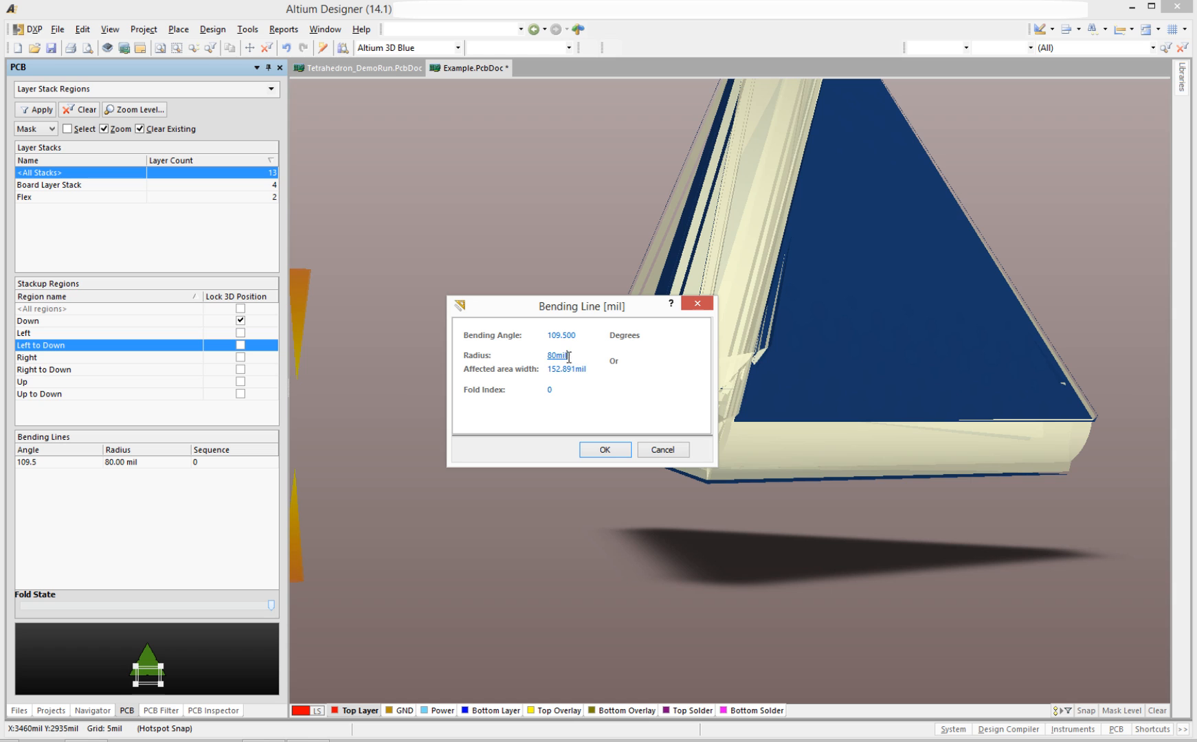
drag(569, 357, 536, 359)
text(35)
click(605, 449)
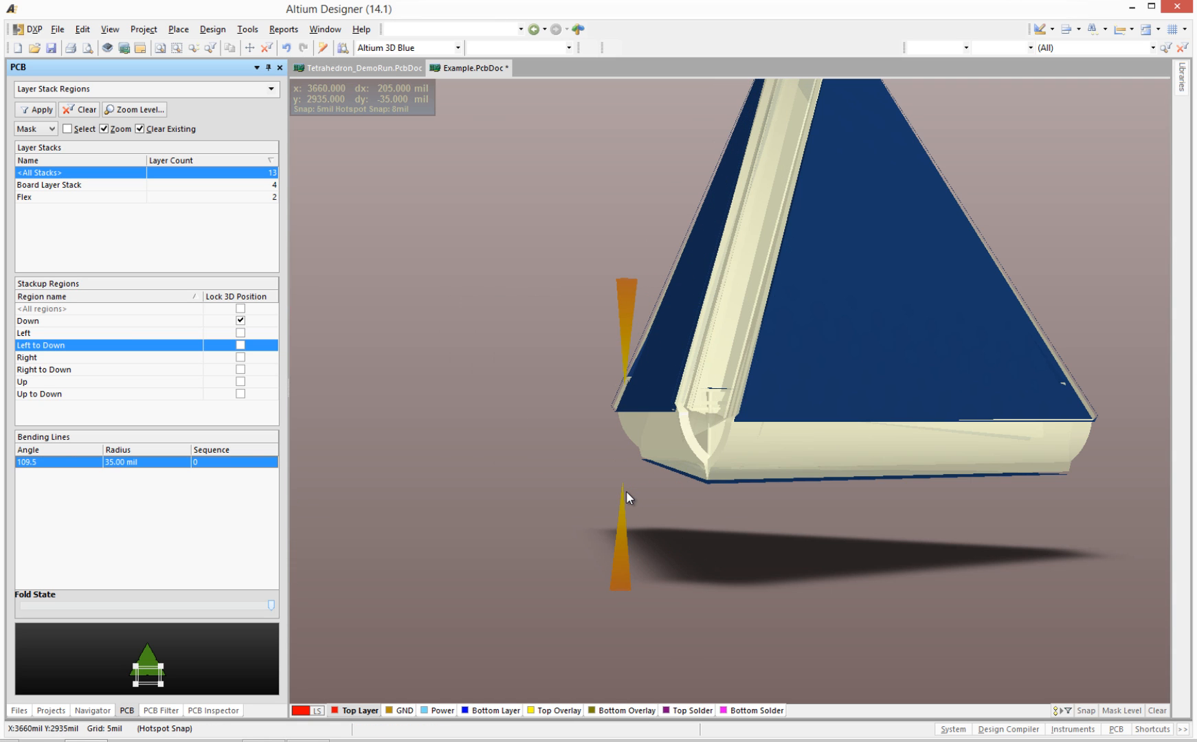